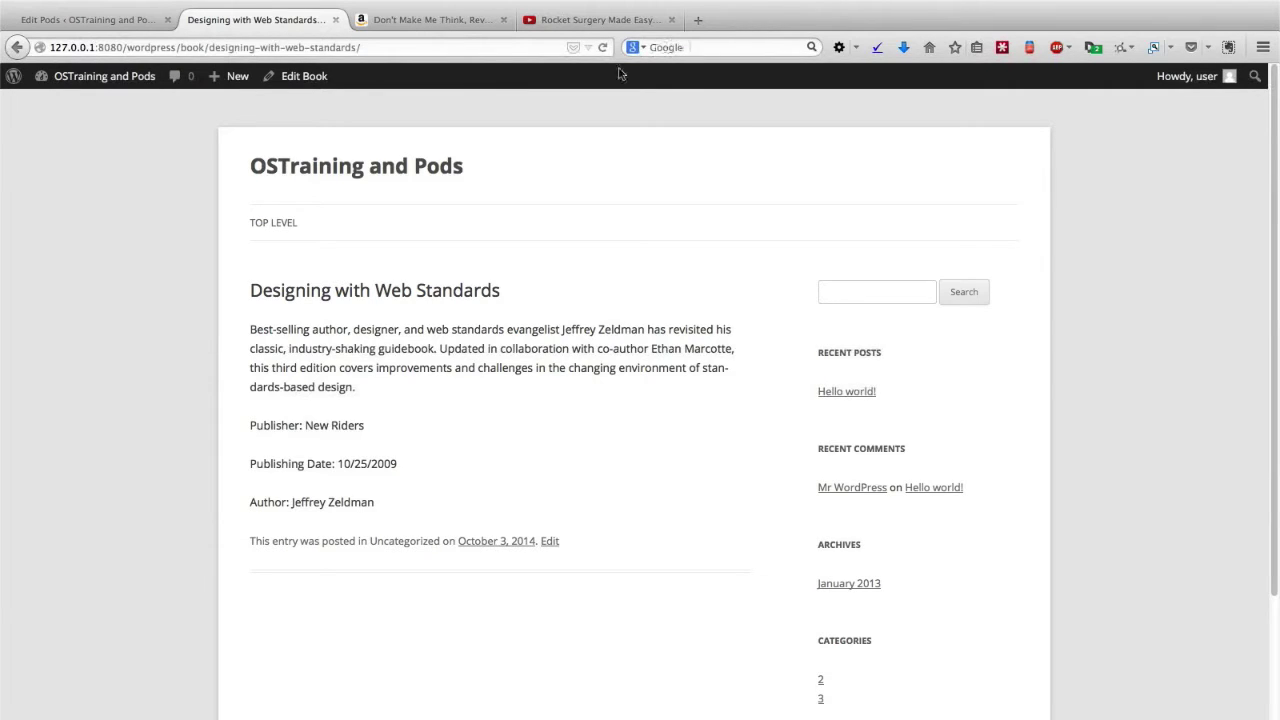
# Open the Books pod for editing from the WordPress dashboard's Pods Admin.
pyautogui.moveTo(105, 84)
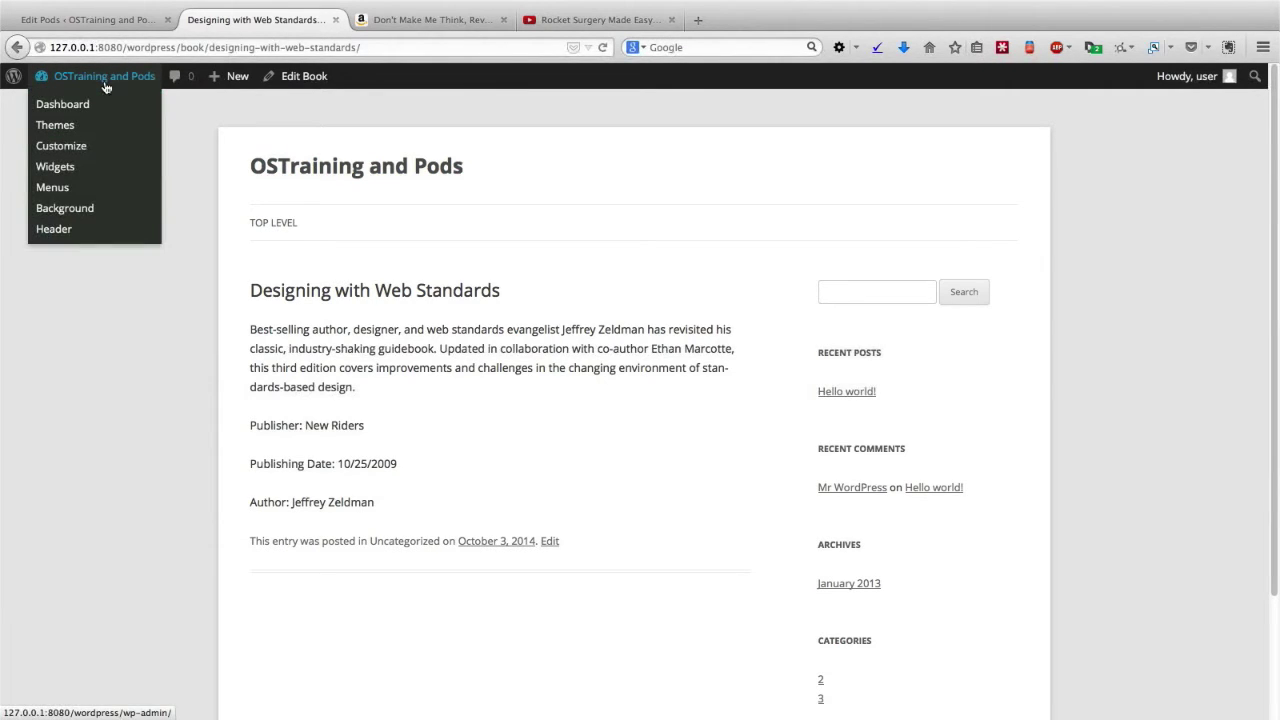
pyautogui.click(83, 105)
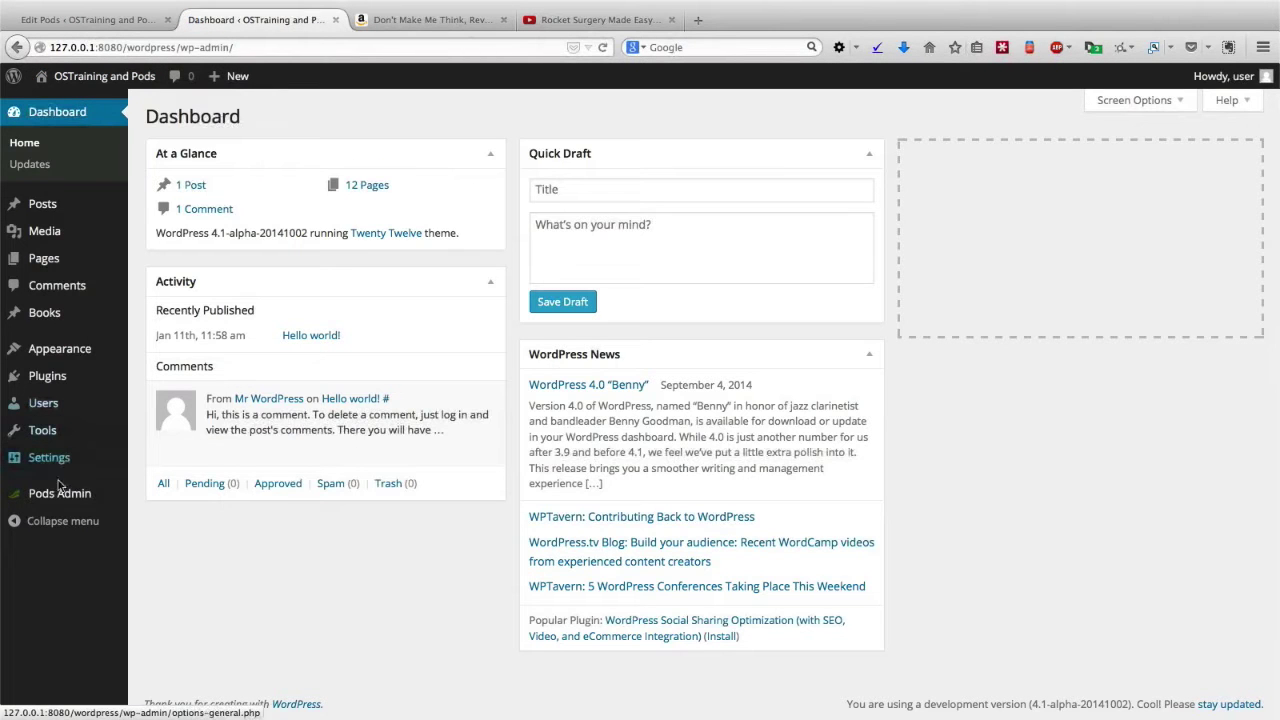
pyautogui.moveTo(60, 497)
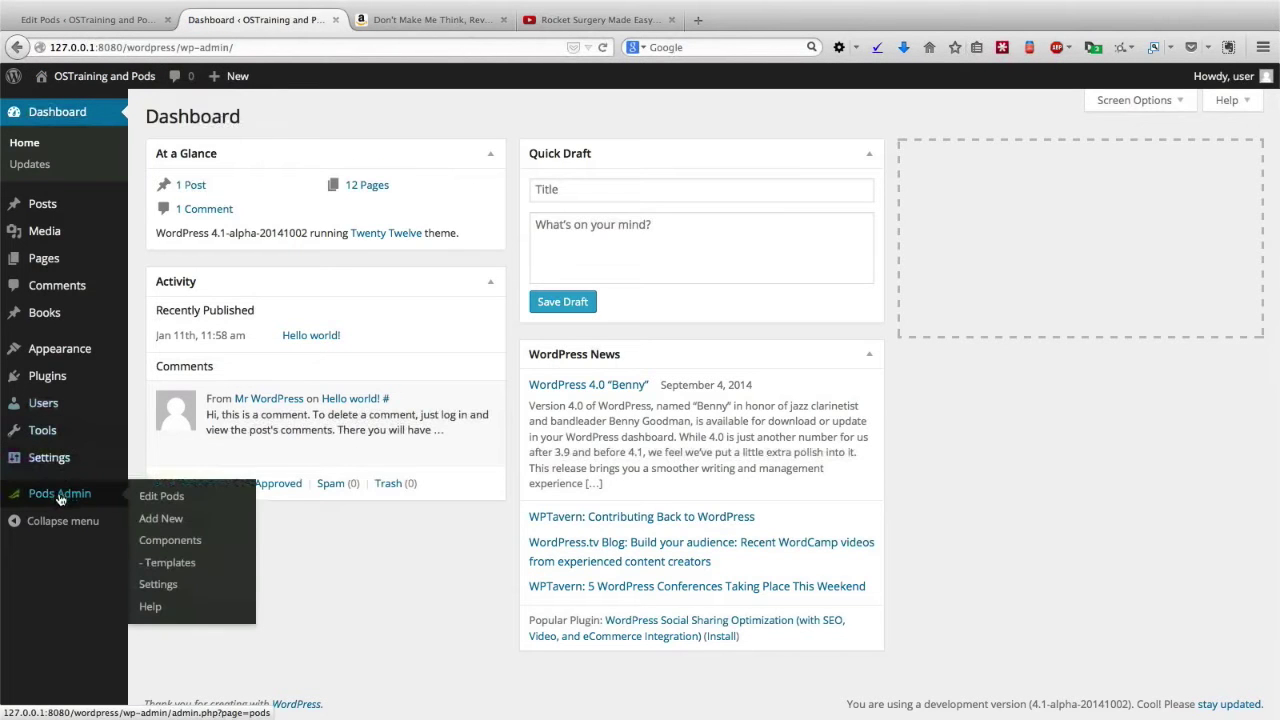
pyautogui.click(148, 494)
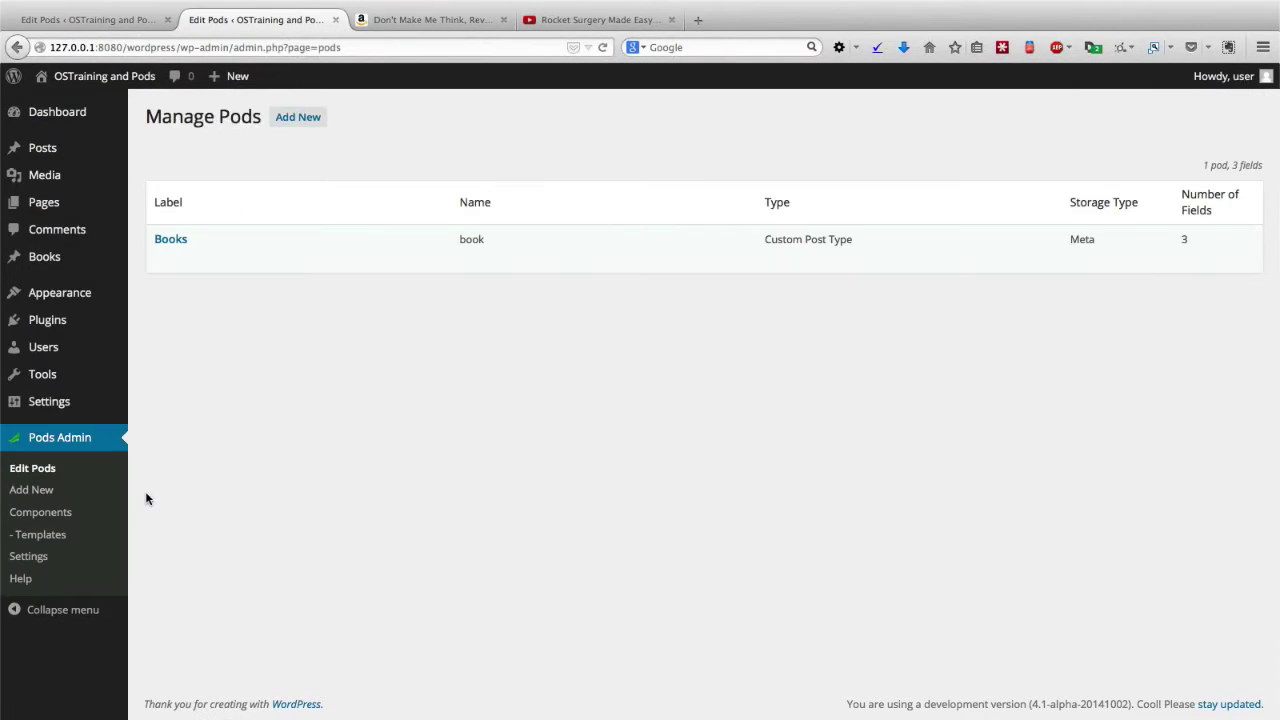
pyautogui.moveTo(163, 268)
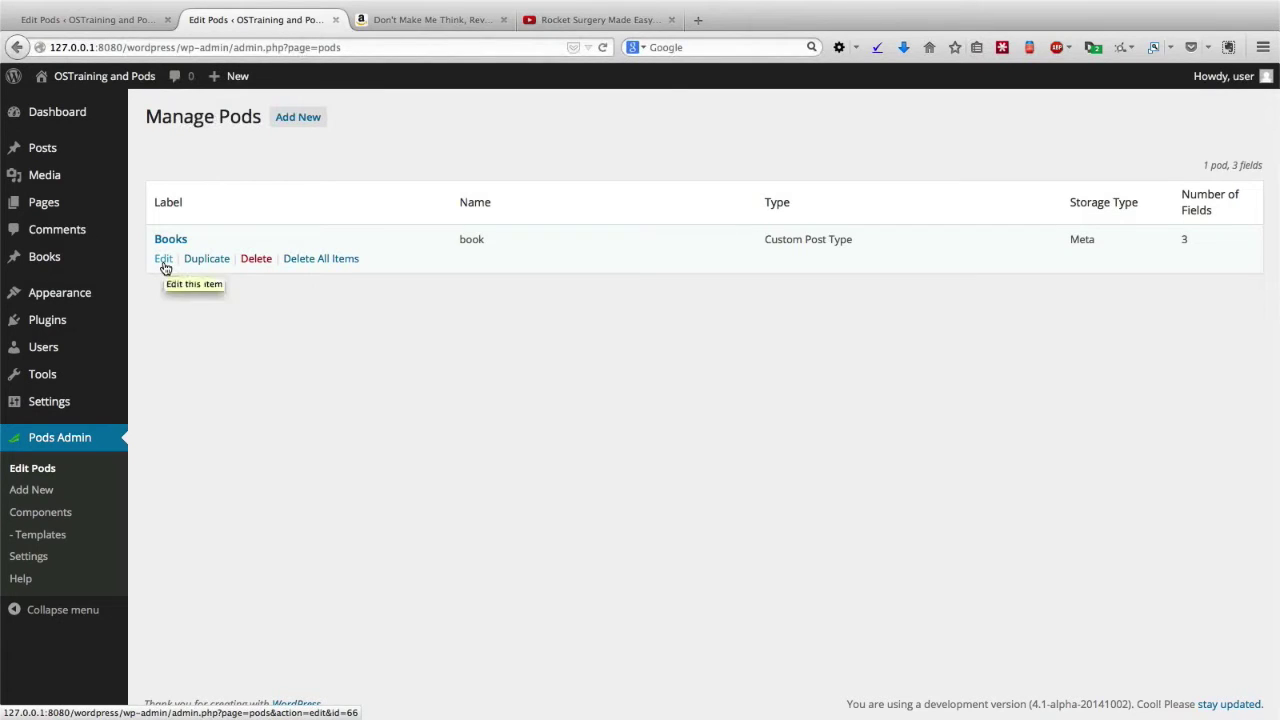
pyautogui.click(163, 266)
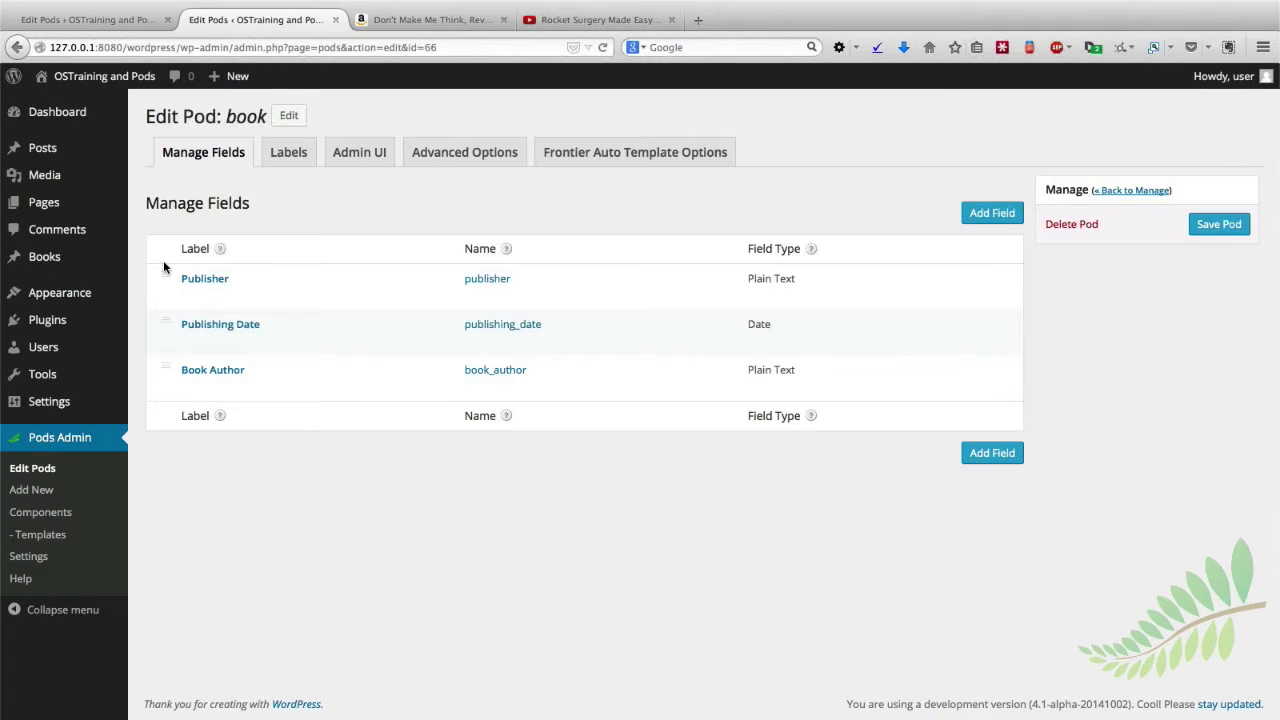
# Add a field labelled Book Cover with the field type File / Image / Video to the book pod.
pyautogui.click(993, 455)
pyautogui.click(379, 338)
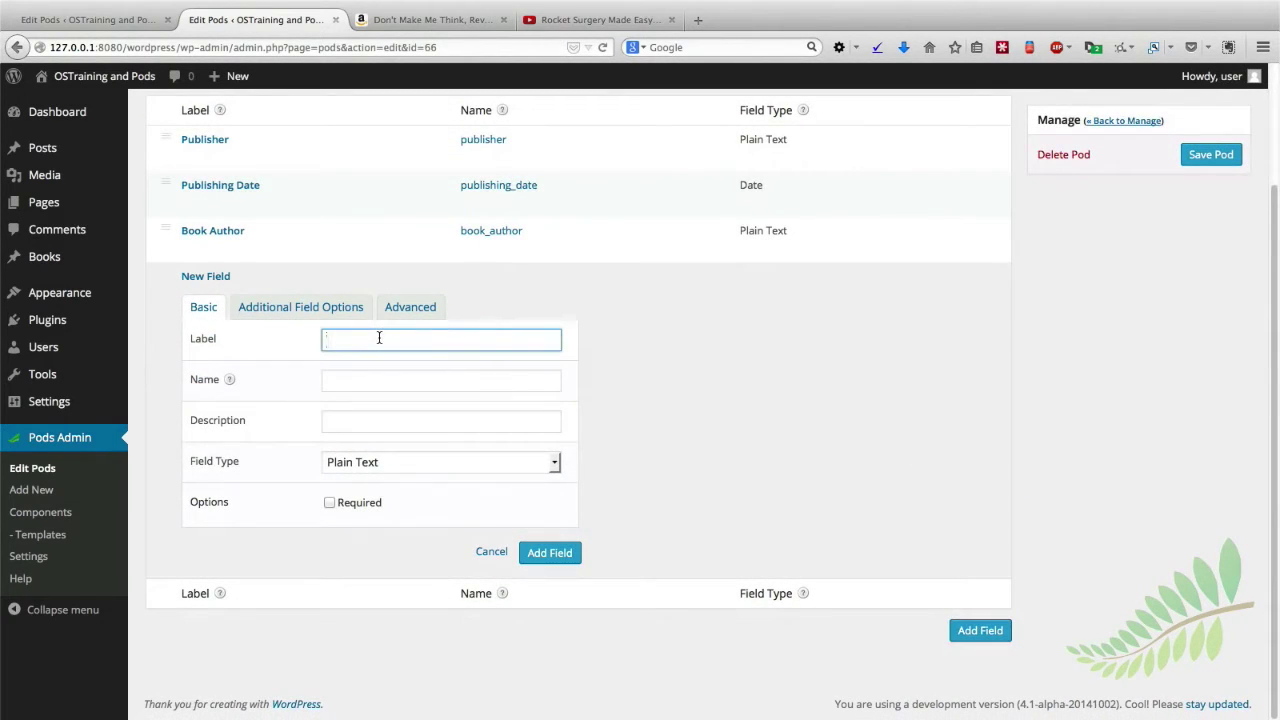
pyautogui.write('Book Cover')
pyautogui.press('Tab')
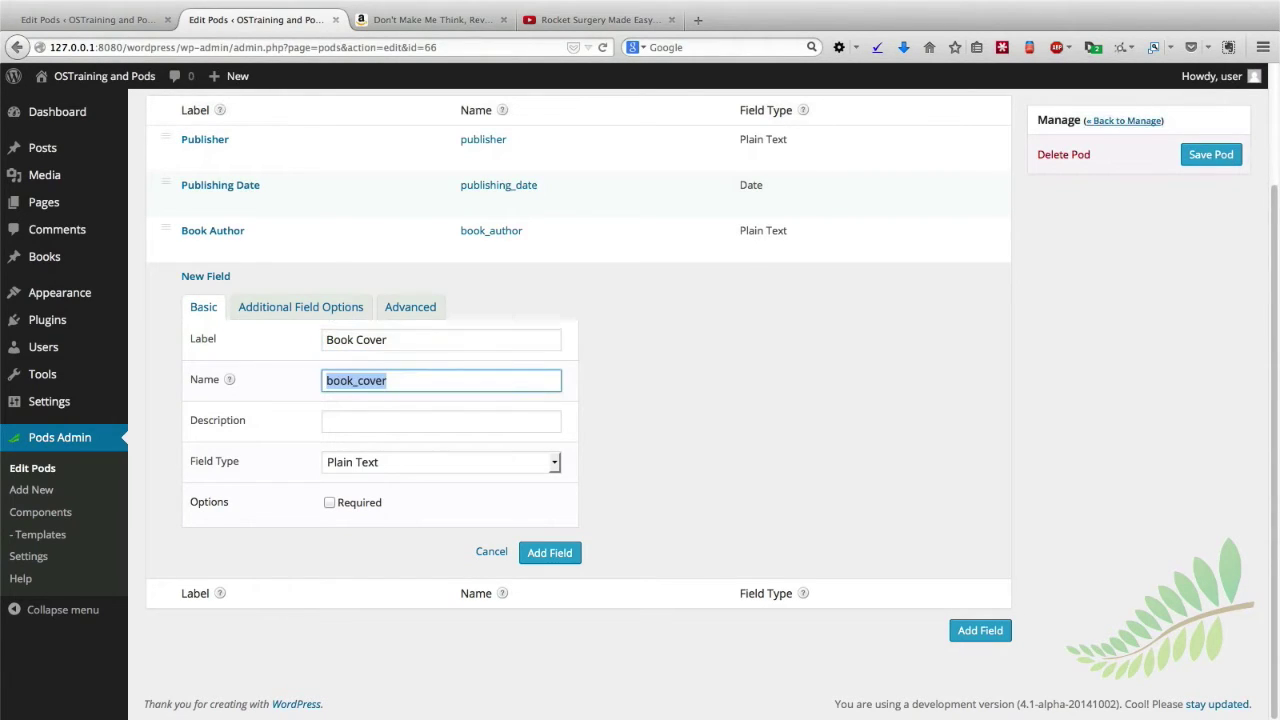
pyautogui.click(386, 463)
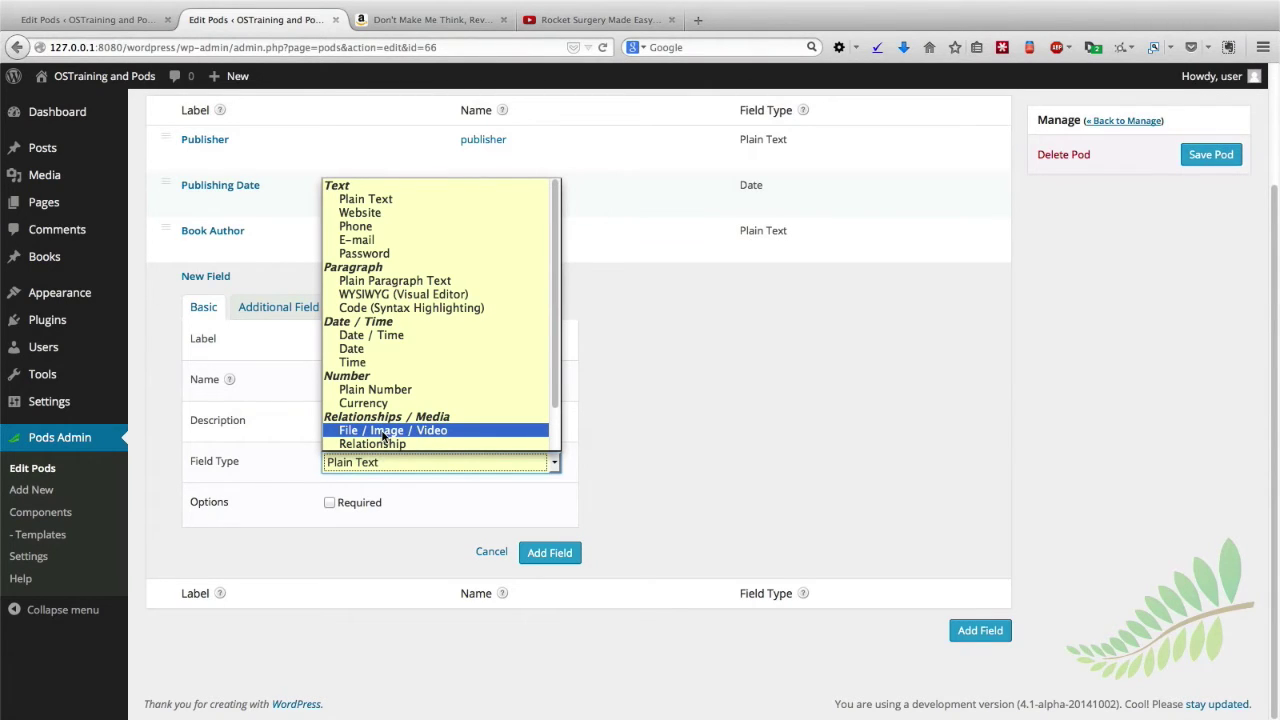
pyautogui.click(383, 431)
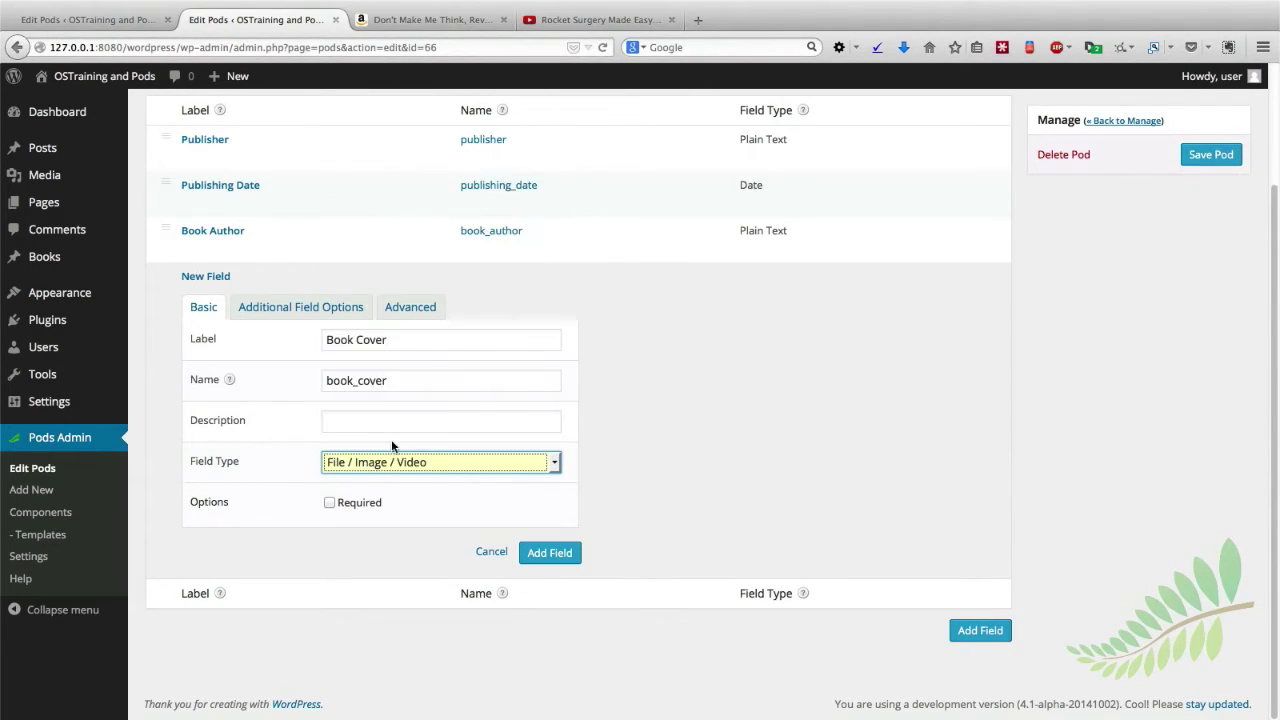
pyautogui.click(533, 553)
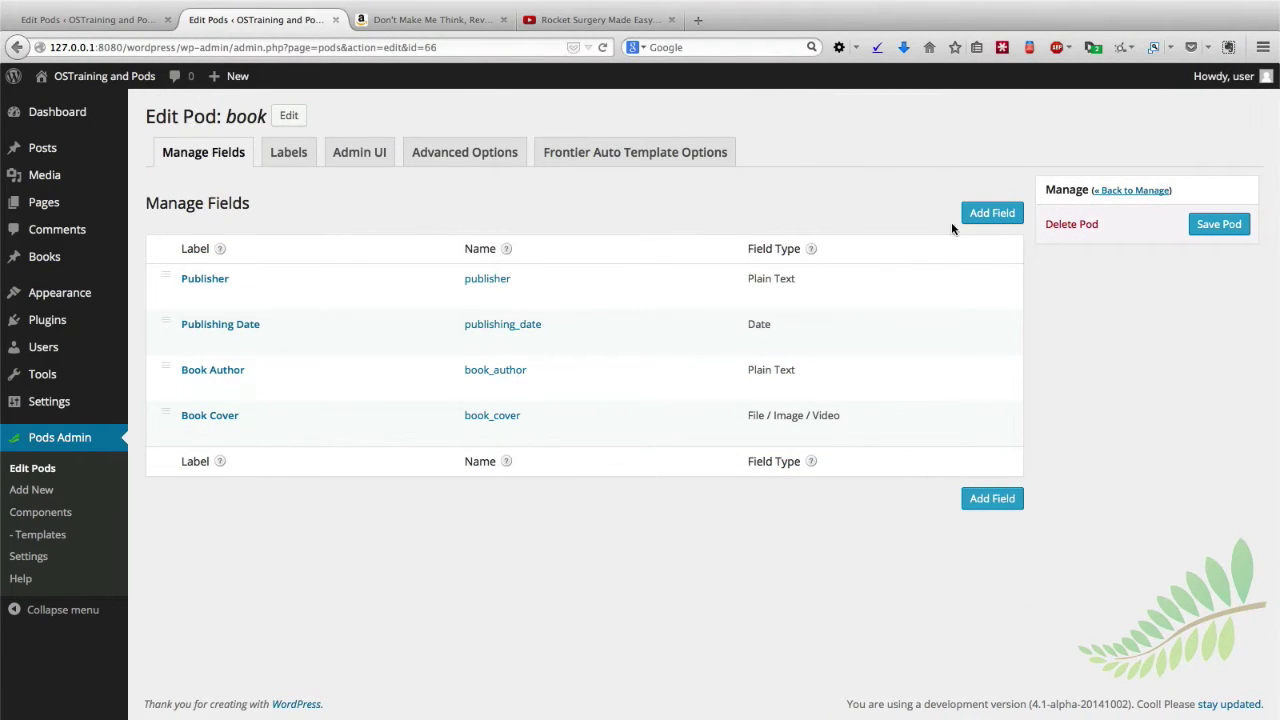
# Add a field labelled Reviews with the field type WYSIWYG (Visual Editor) to the book pod.
pyautogui.click(990, 214)
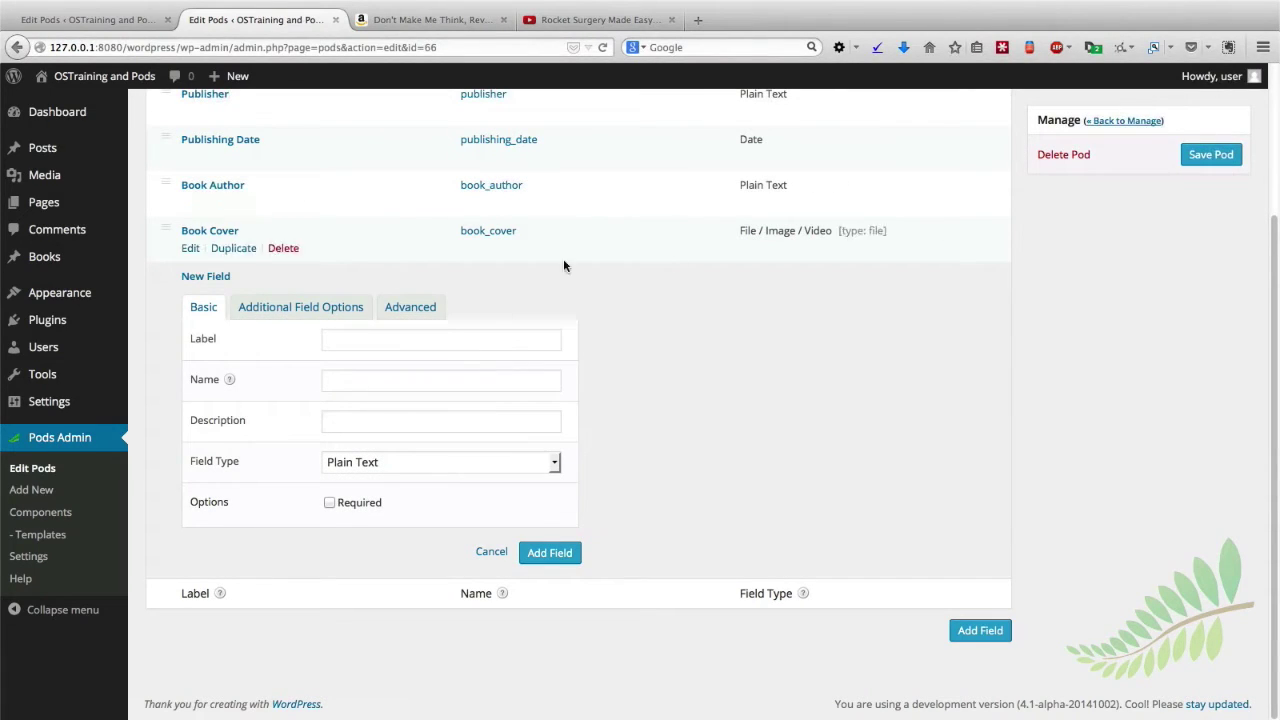
pyautogui.click(364, 338)
pyautogui.write('R')
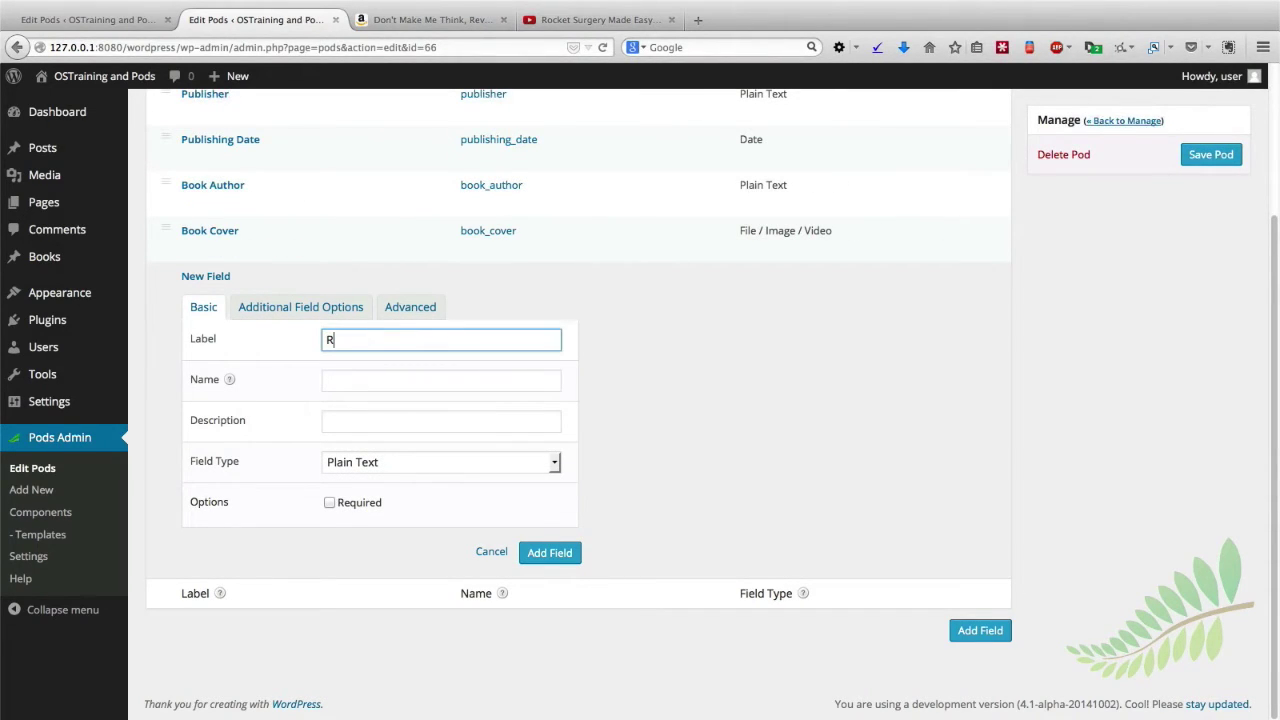
pyautogui.write('eviews')
pyautogui.click(358, 465)
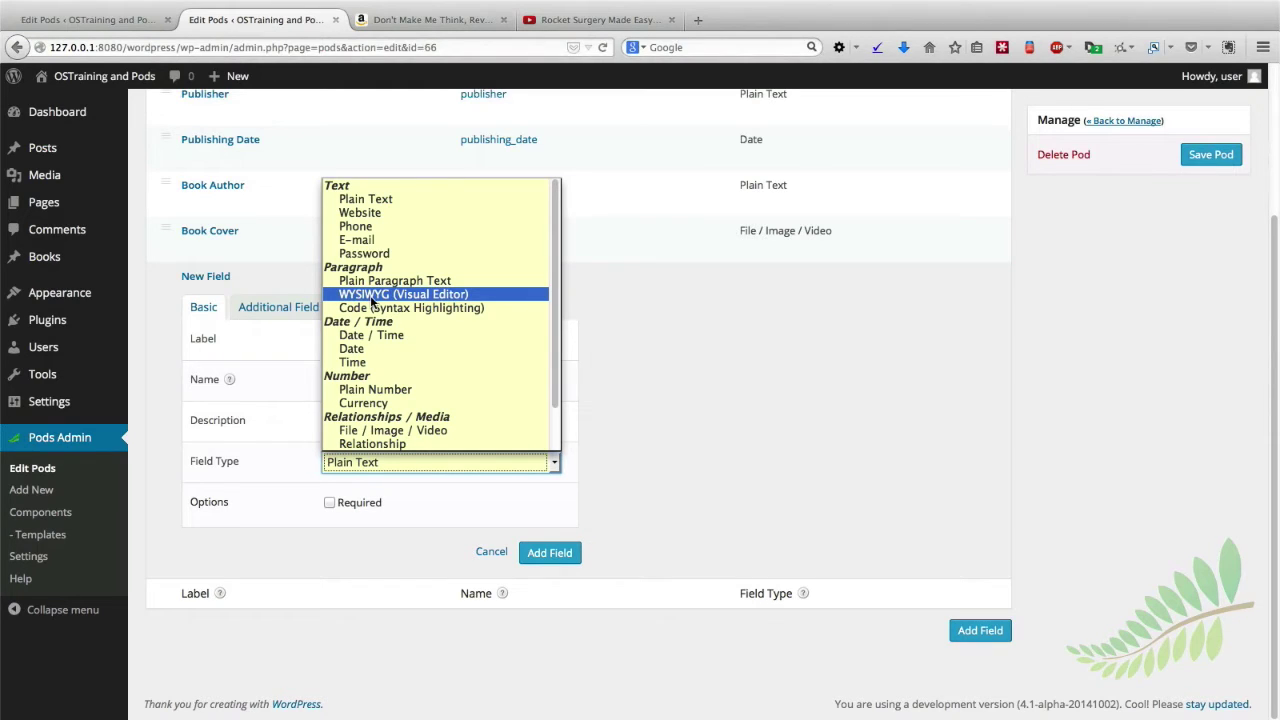
pyautogui.click(371, 296)
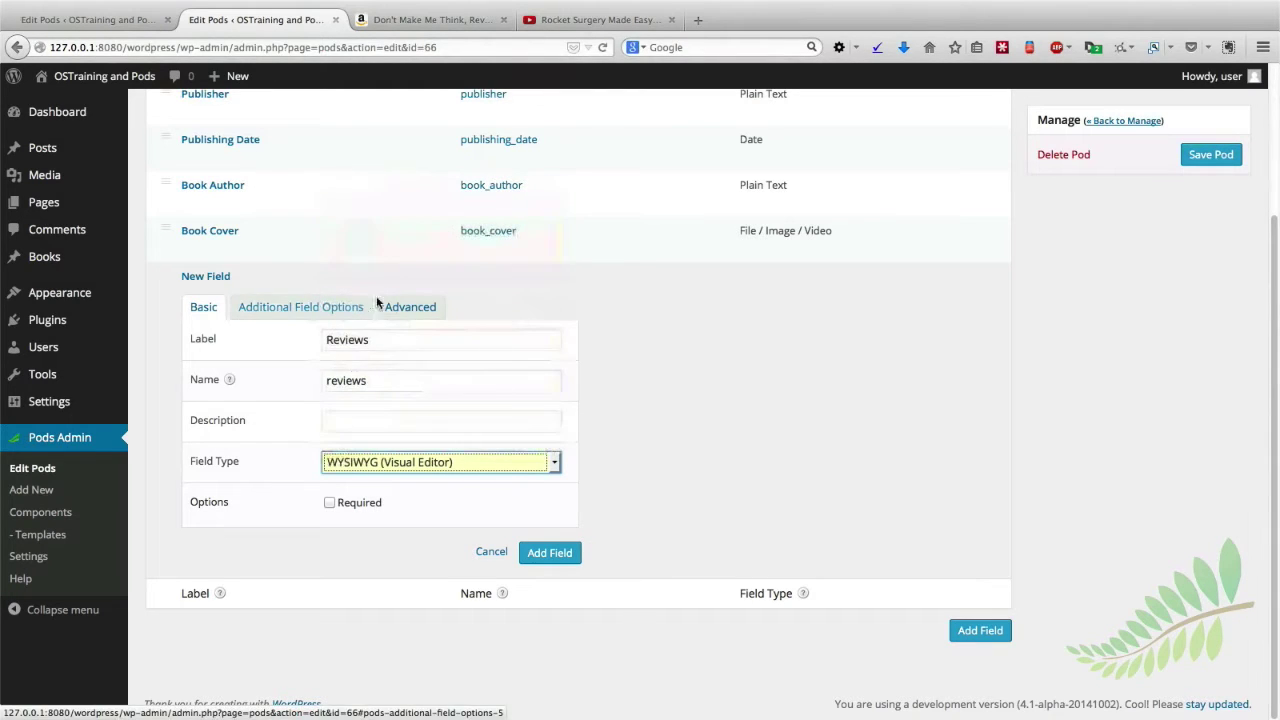
pyautogui.click(543, 554)
# Add a field labelled Book Cost with the field type Currency to the book pod.
pyautogui.click(972, 546)
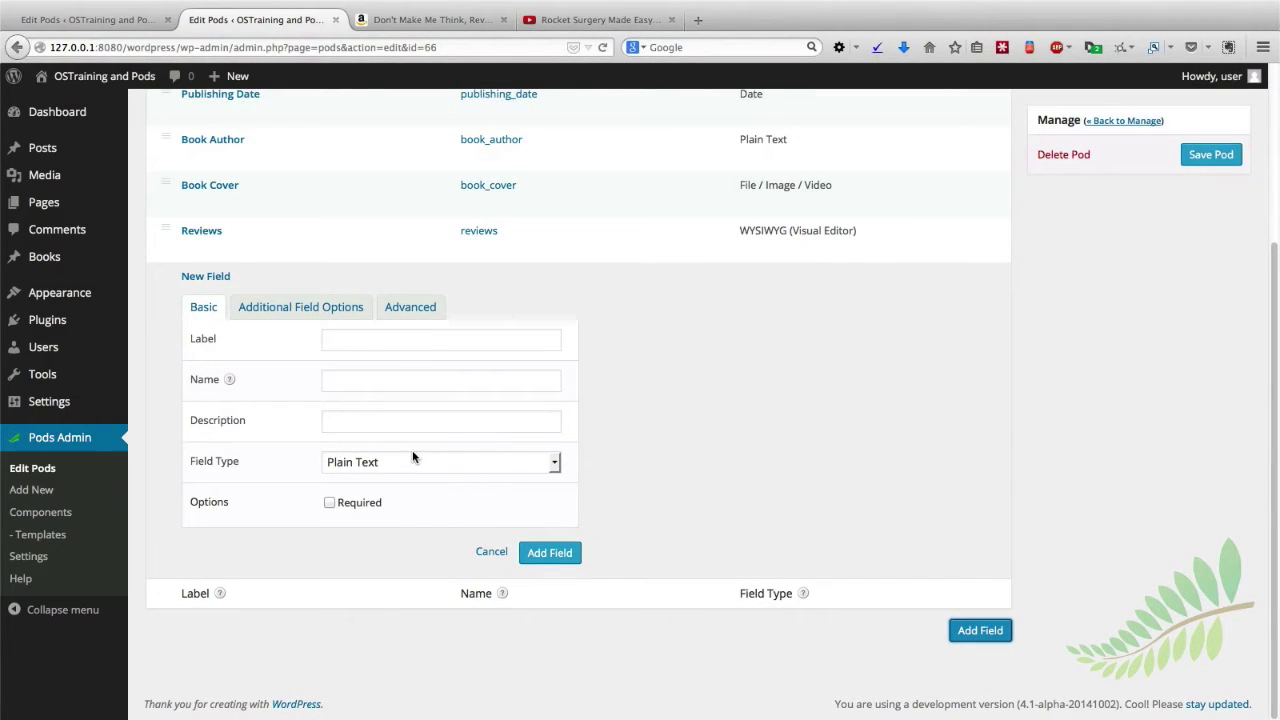
pyautogui.click(380, 462)
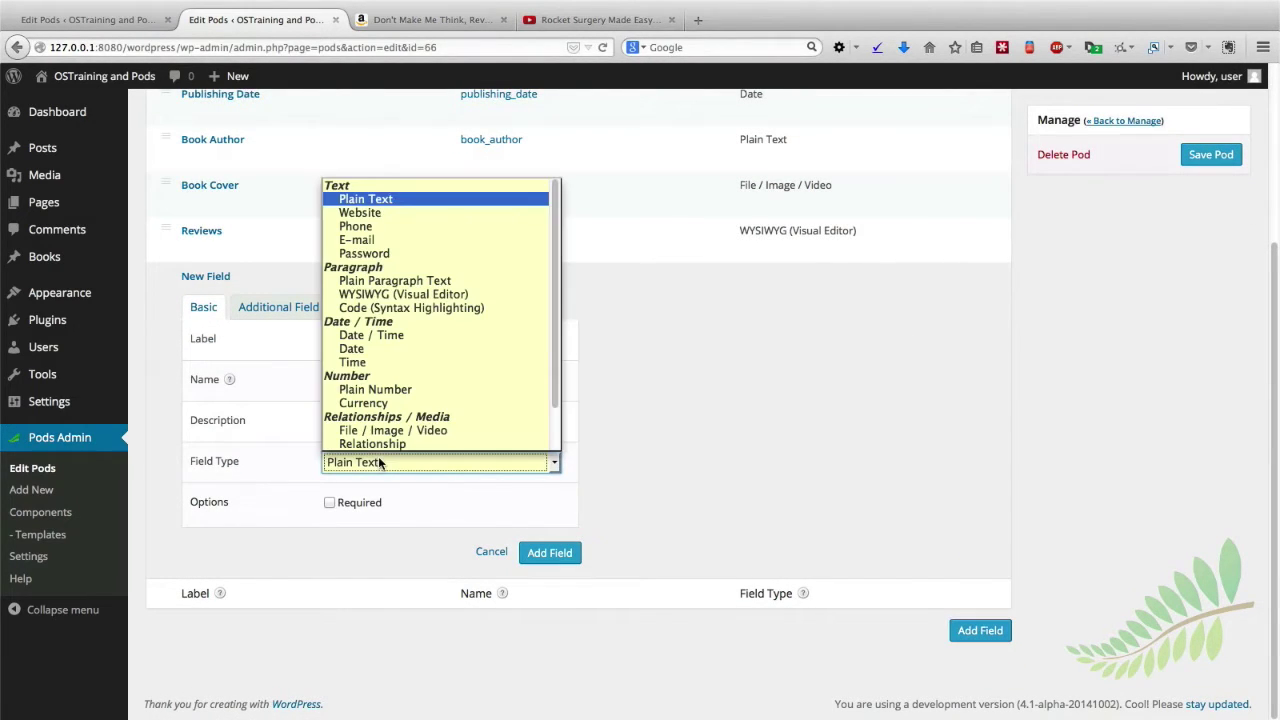
pyautogui.click(373, 404)
pyautogui.click(339, 348)
pyautogui.write('Book Cost')
pyautogui.click(645, 386)
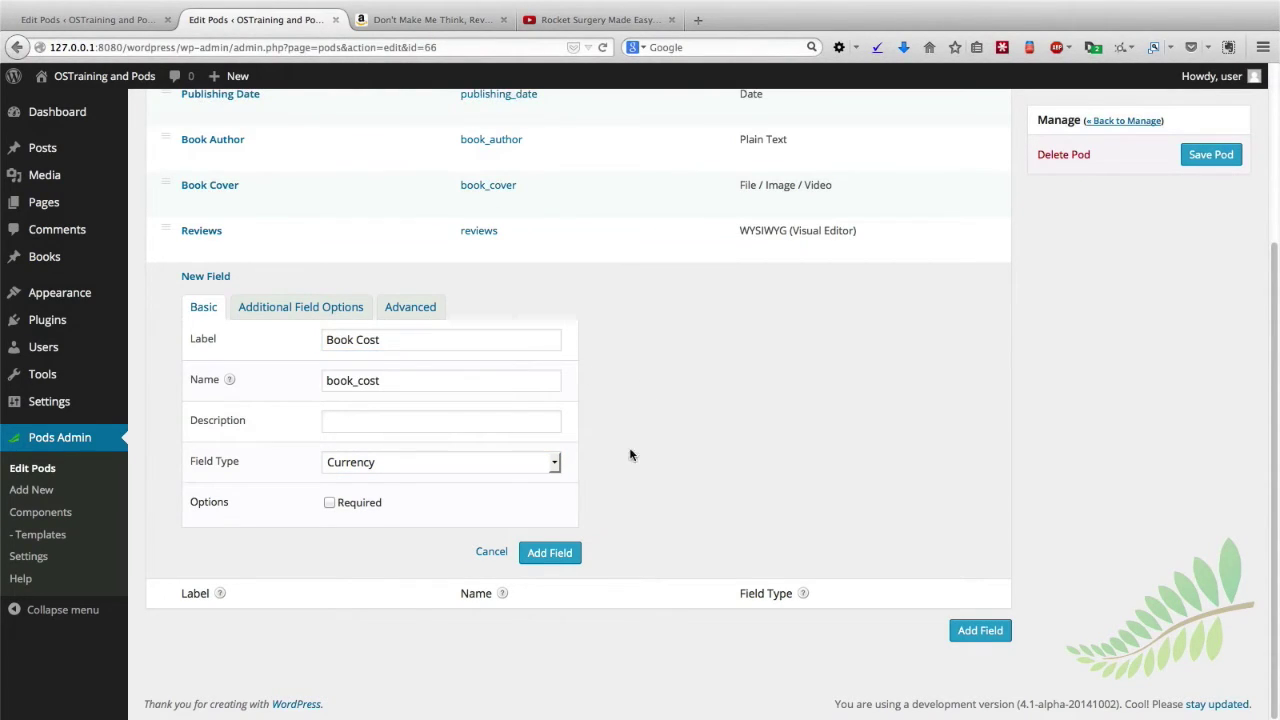
pyautogui.click(549, 553)
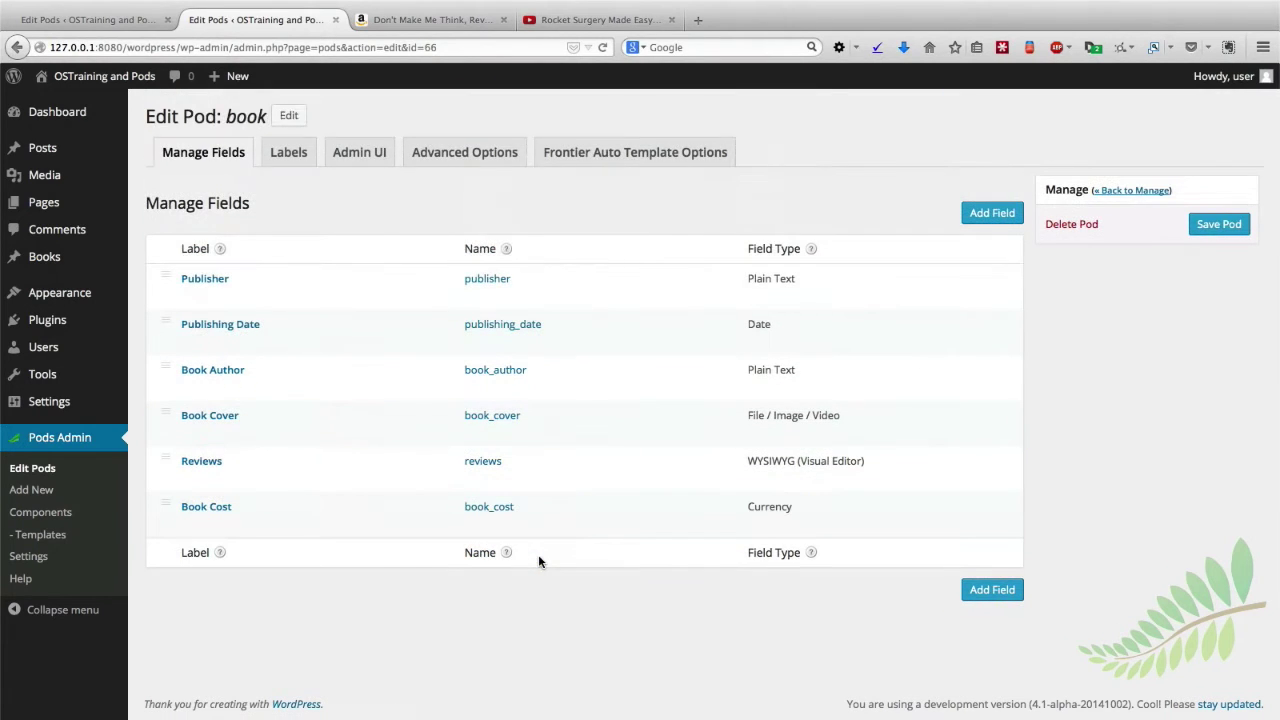
# Reorder the Book Cost field to sit between Publishing Date and Book Author, and save the pod.
pyautogui.moveTo(480, 537)
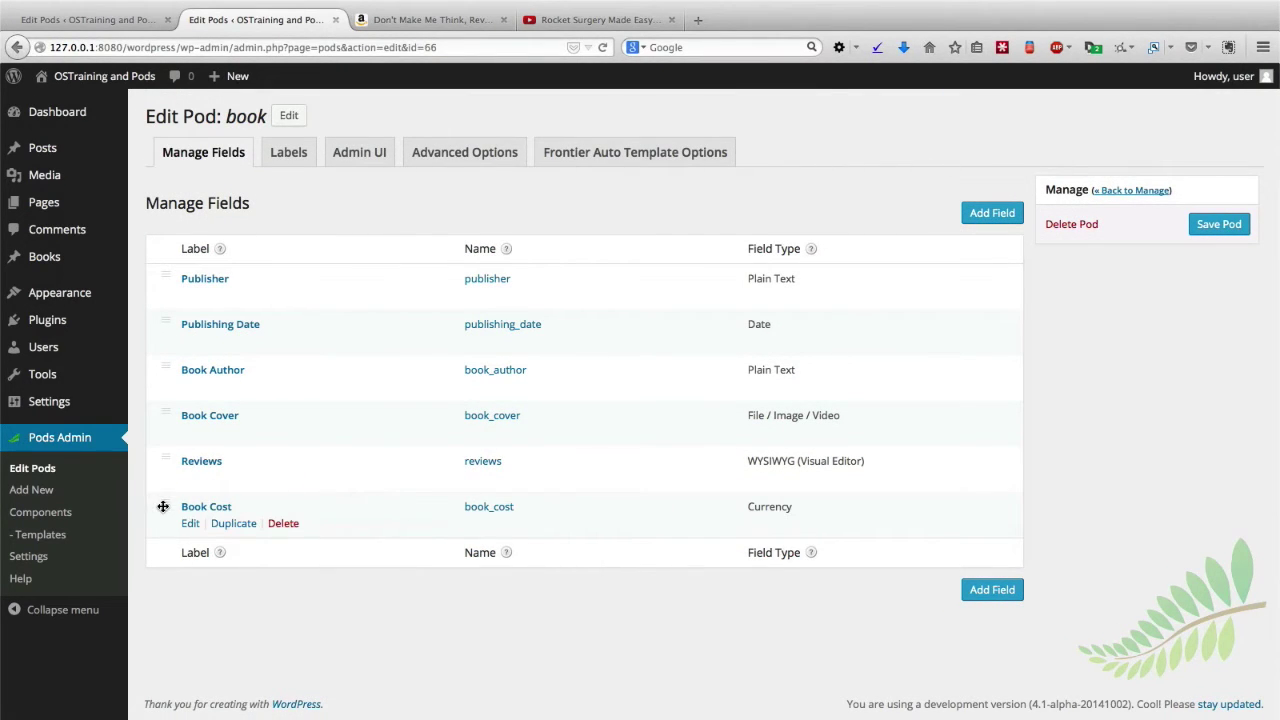
pyautogui.moveTo(163, 504); pyautogui.dragTo(162, 357)
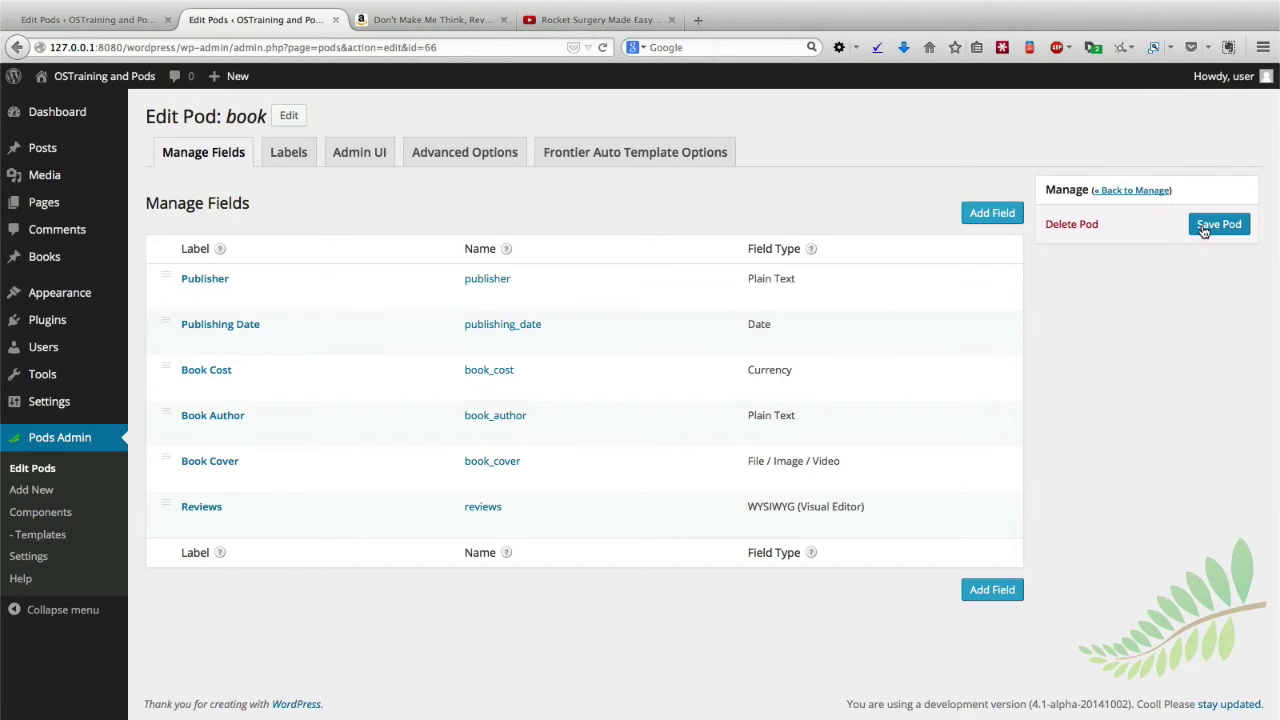
pyautogui.click(1204, 229)
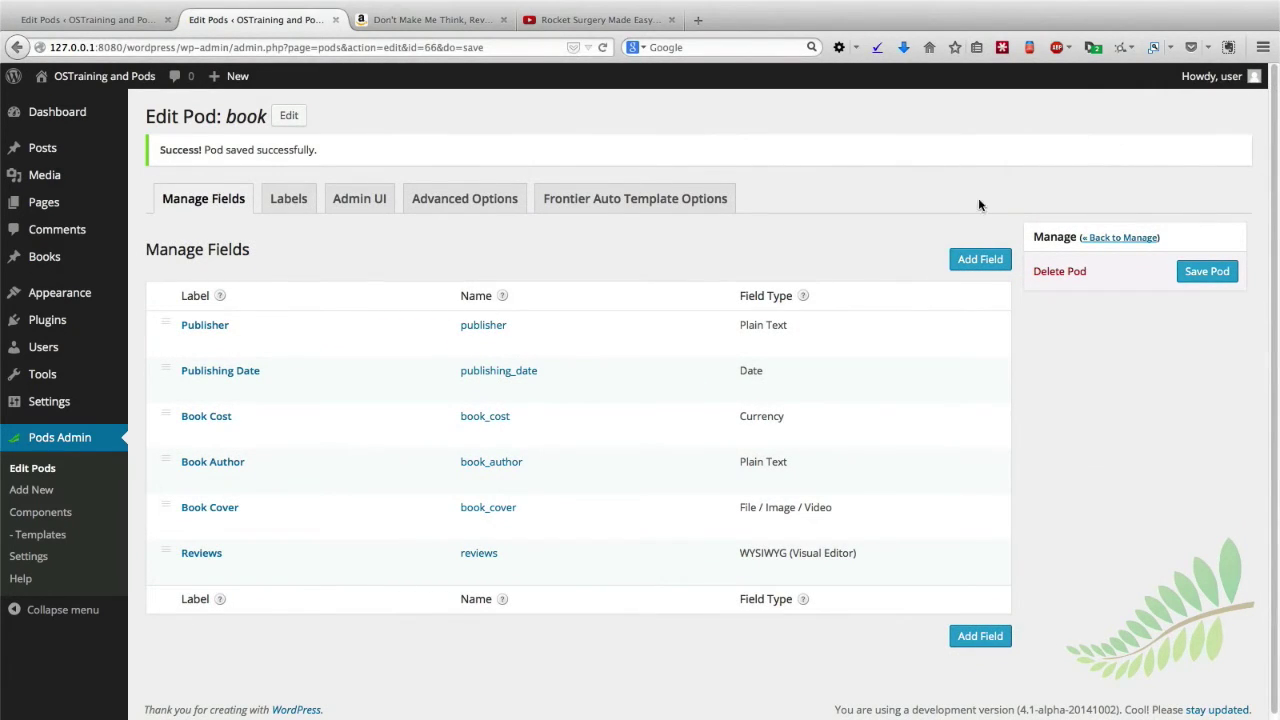
pyautogui.click(41, 536)
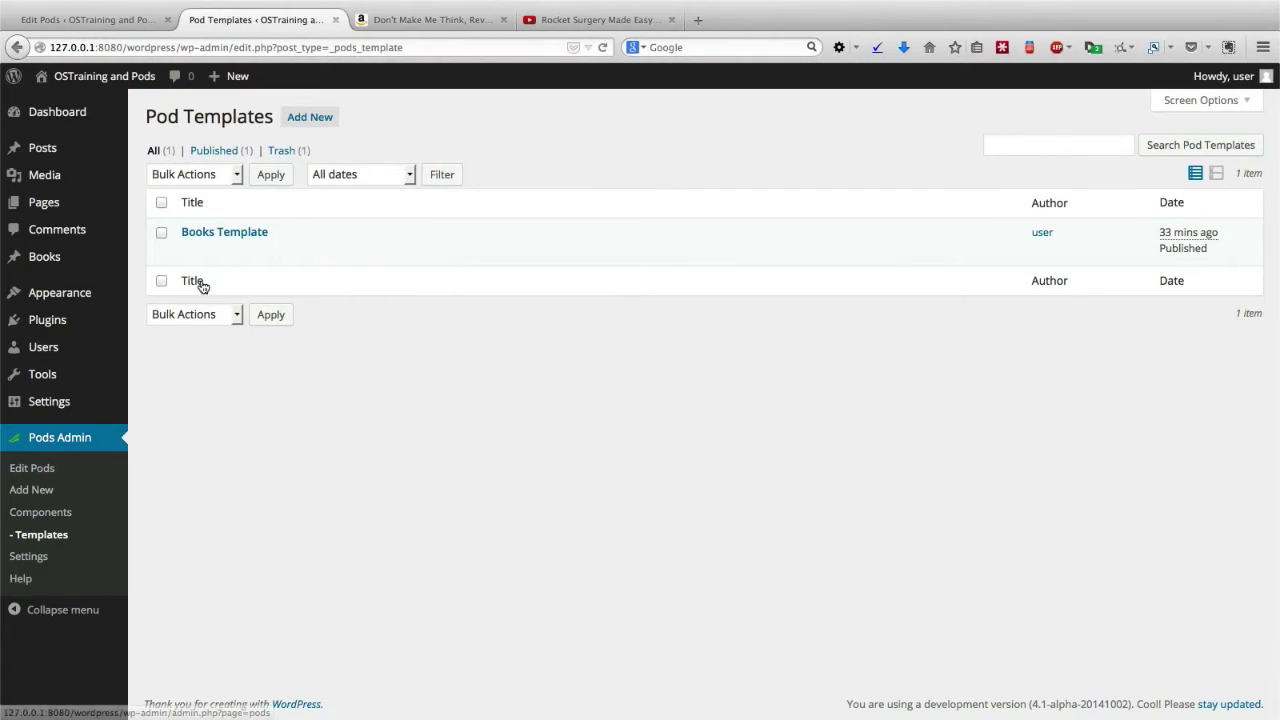
pyautogui.click(193, 254)
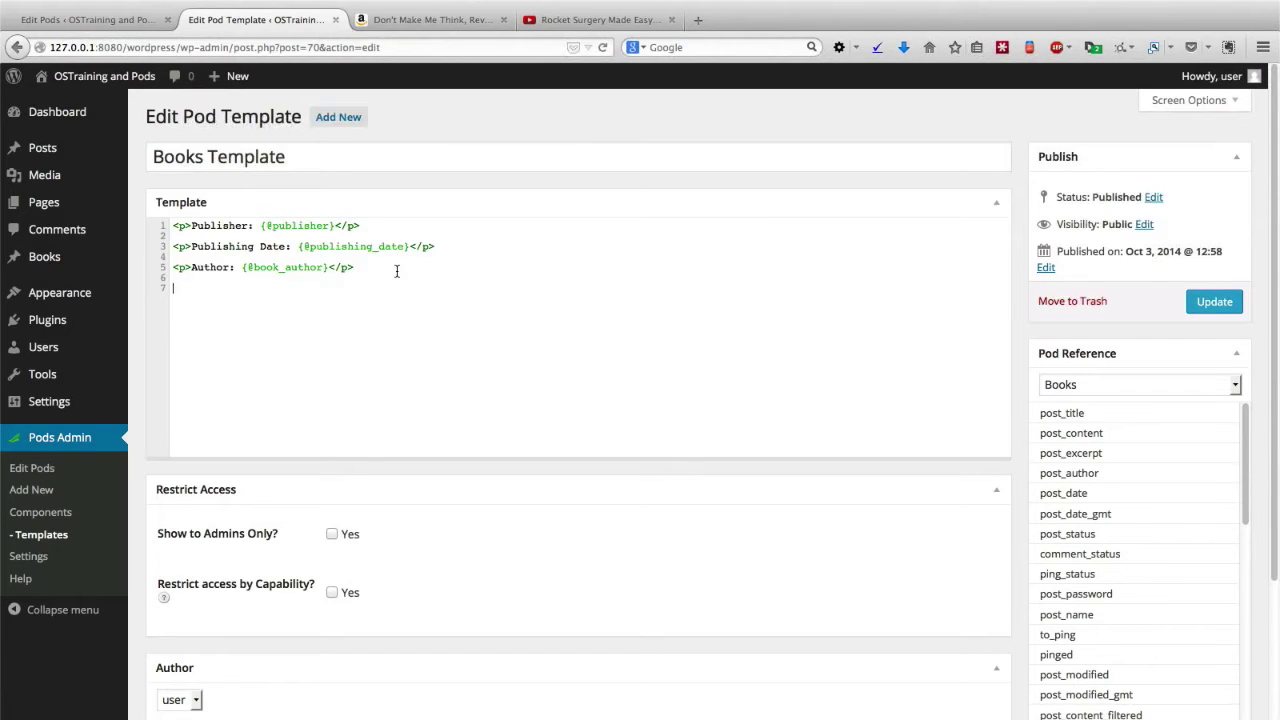
pyautogui.write('{@')
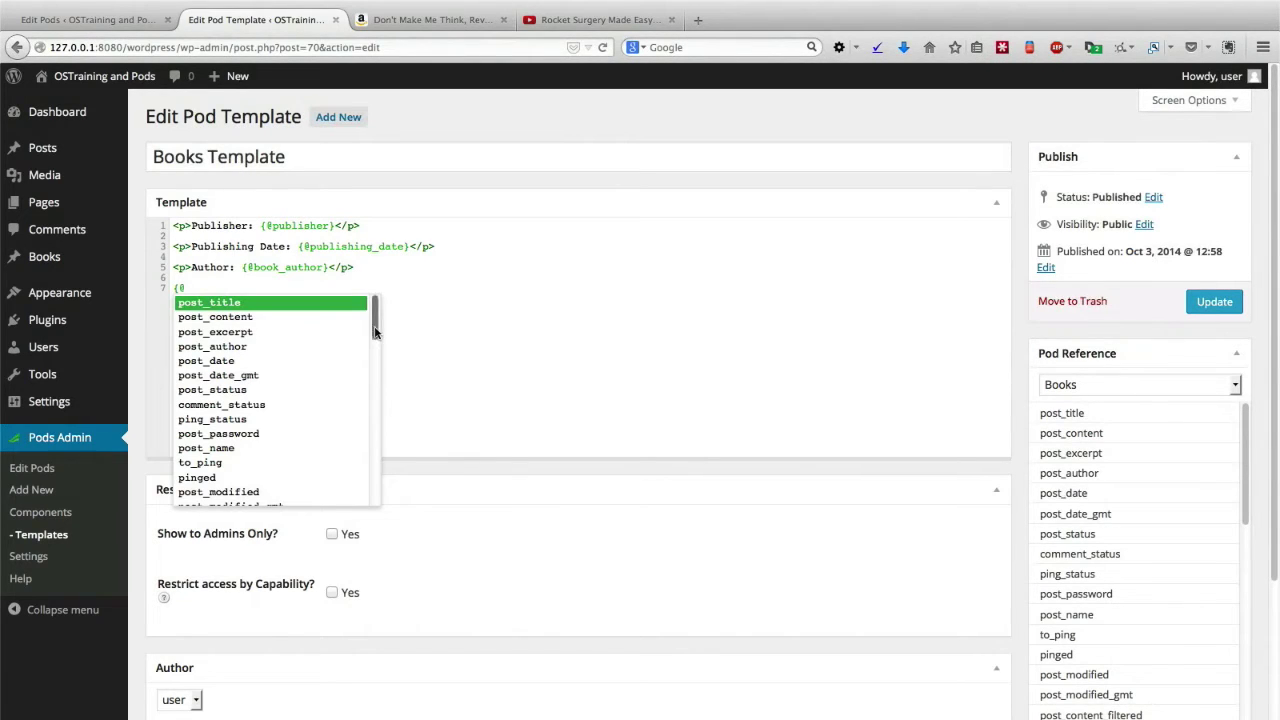
pyautogui.moveTo(377, 326); pyautogui.dragTo(372, 497)
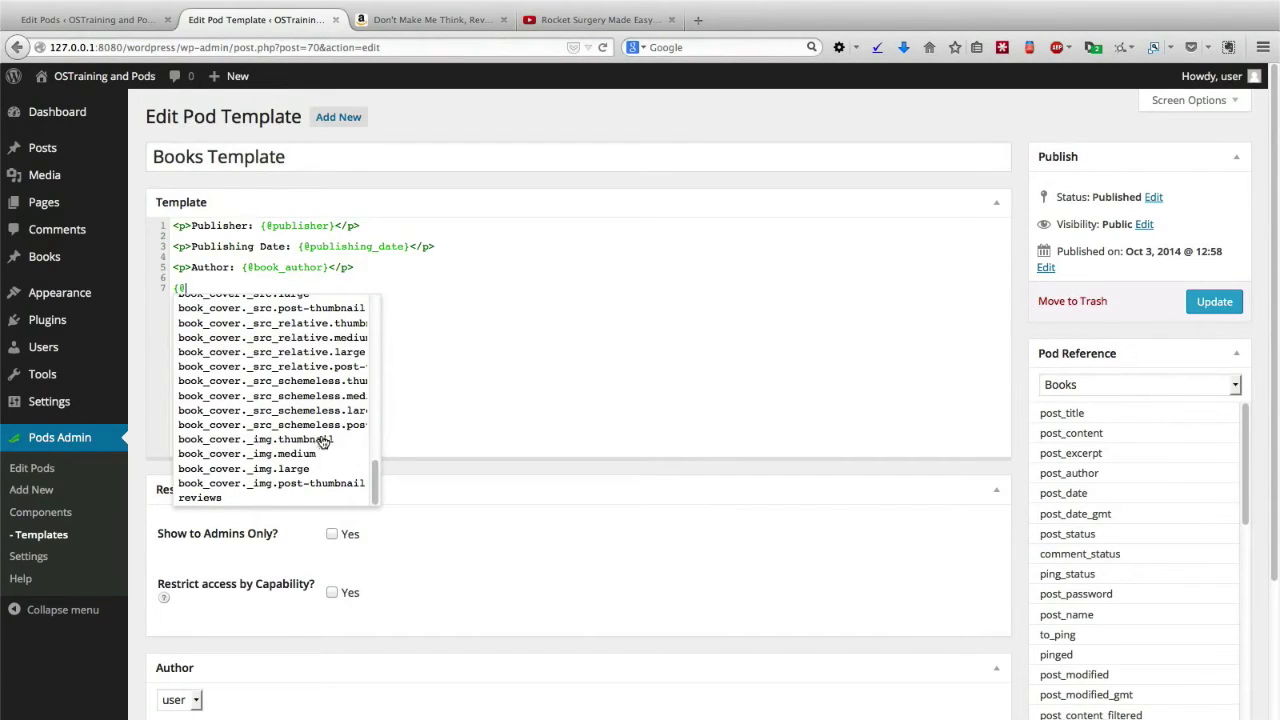
pyautogui.scroll(1, 376, 480)
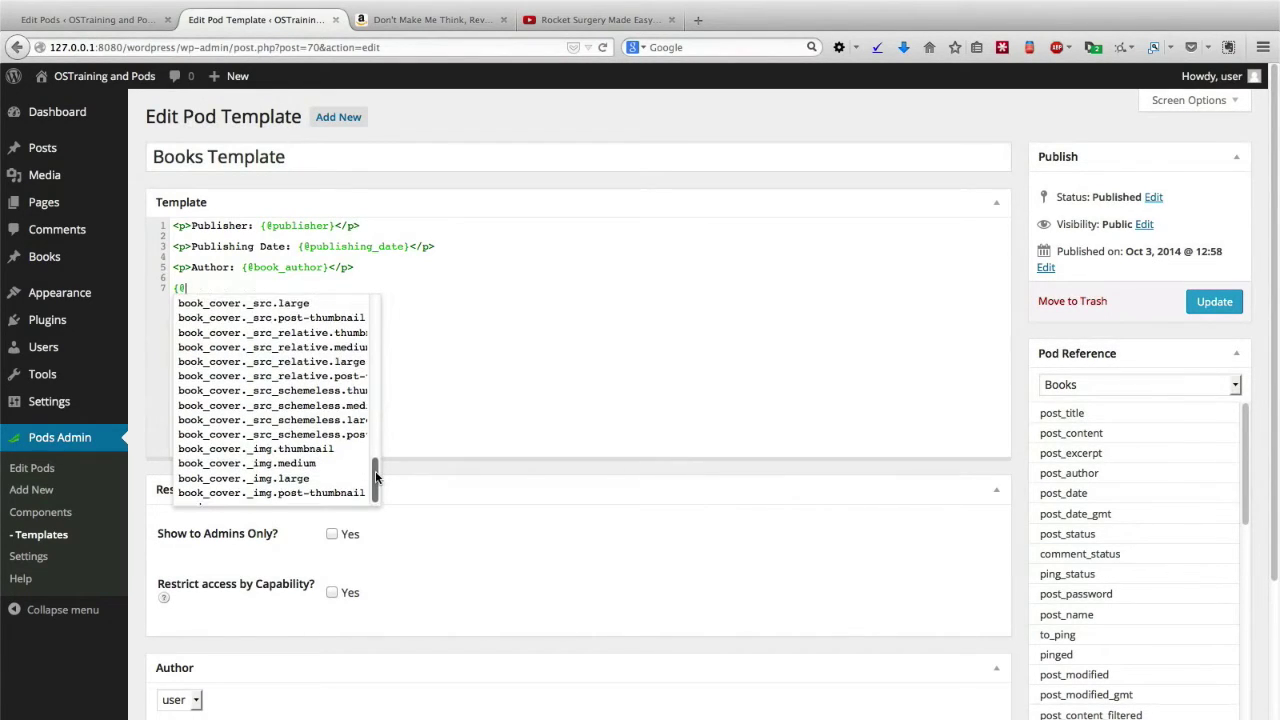
pyautogui.scroll(3, 376, 478)
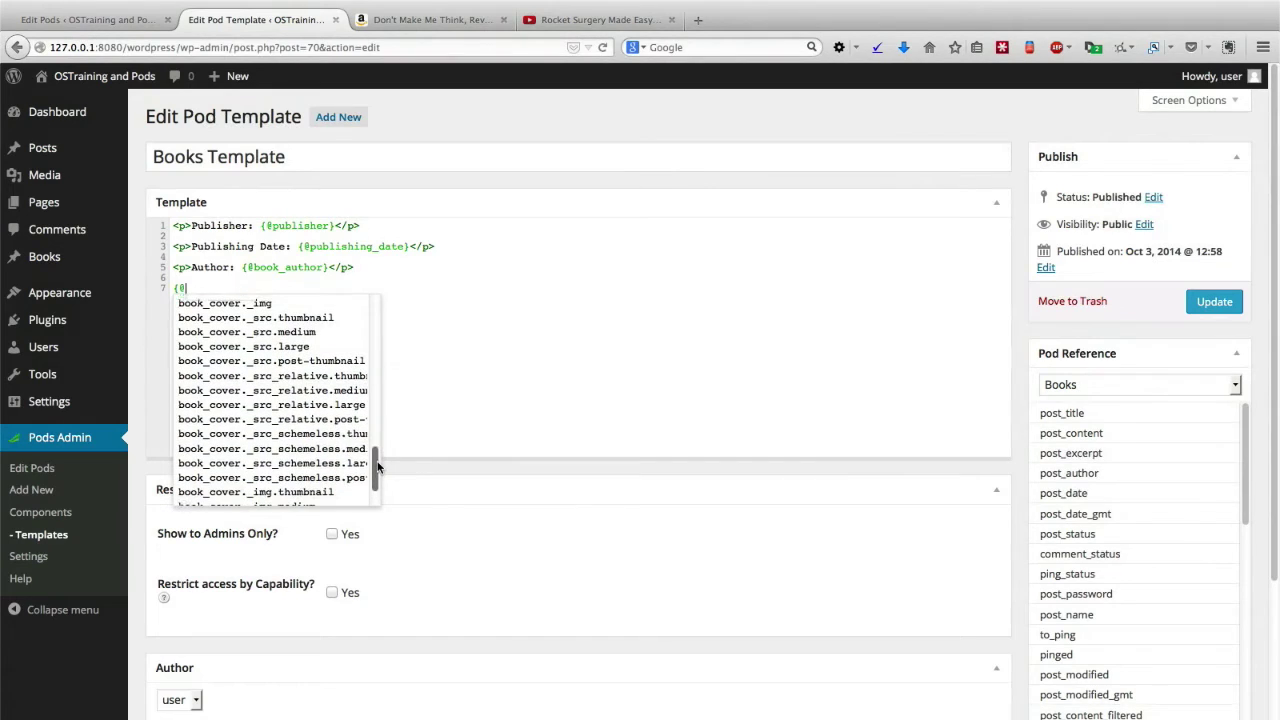
pyautogui.scroll(1, 378, 466)
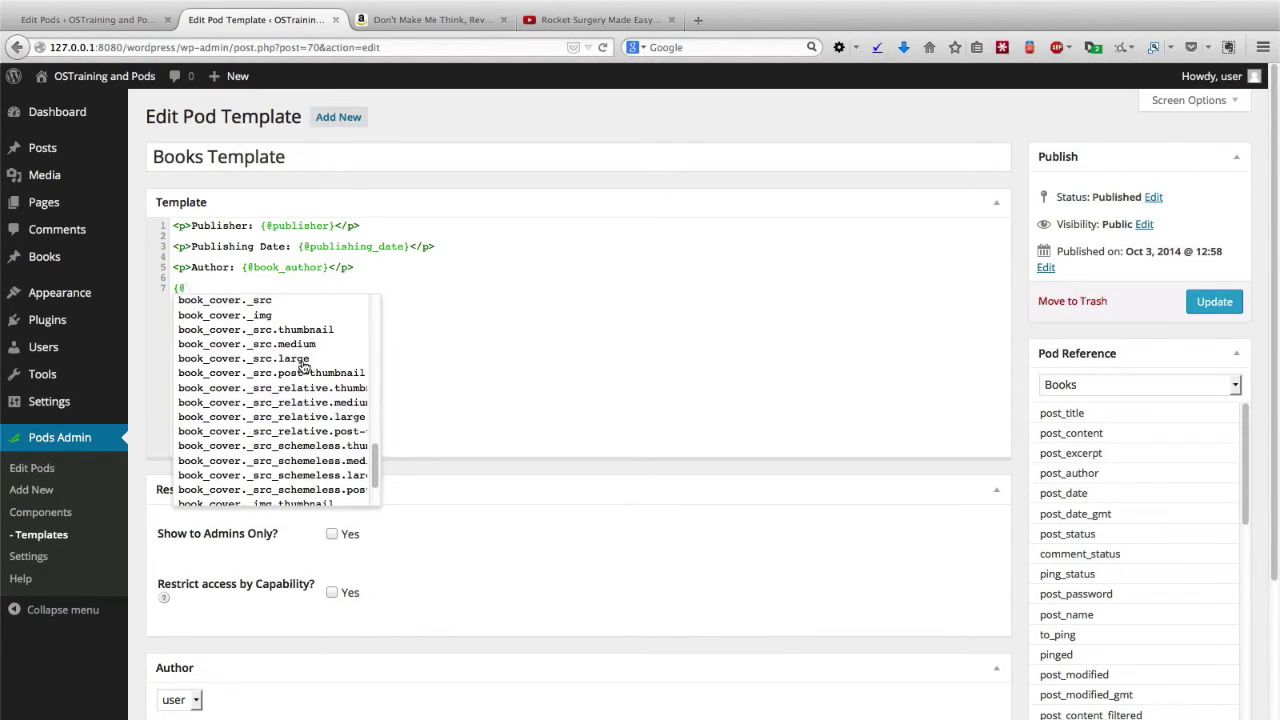
pyautogui.write('book_c')
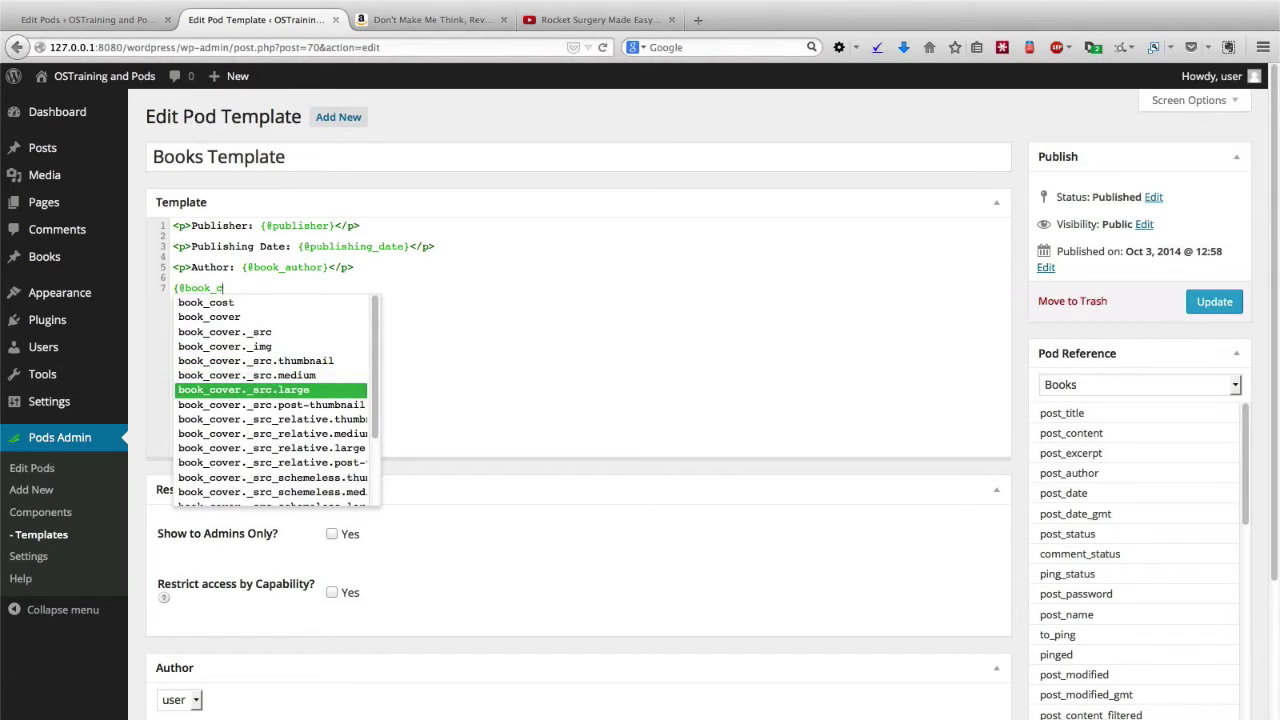
pyautogui.press('Return')
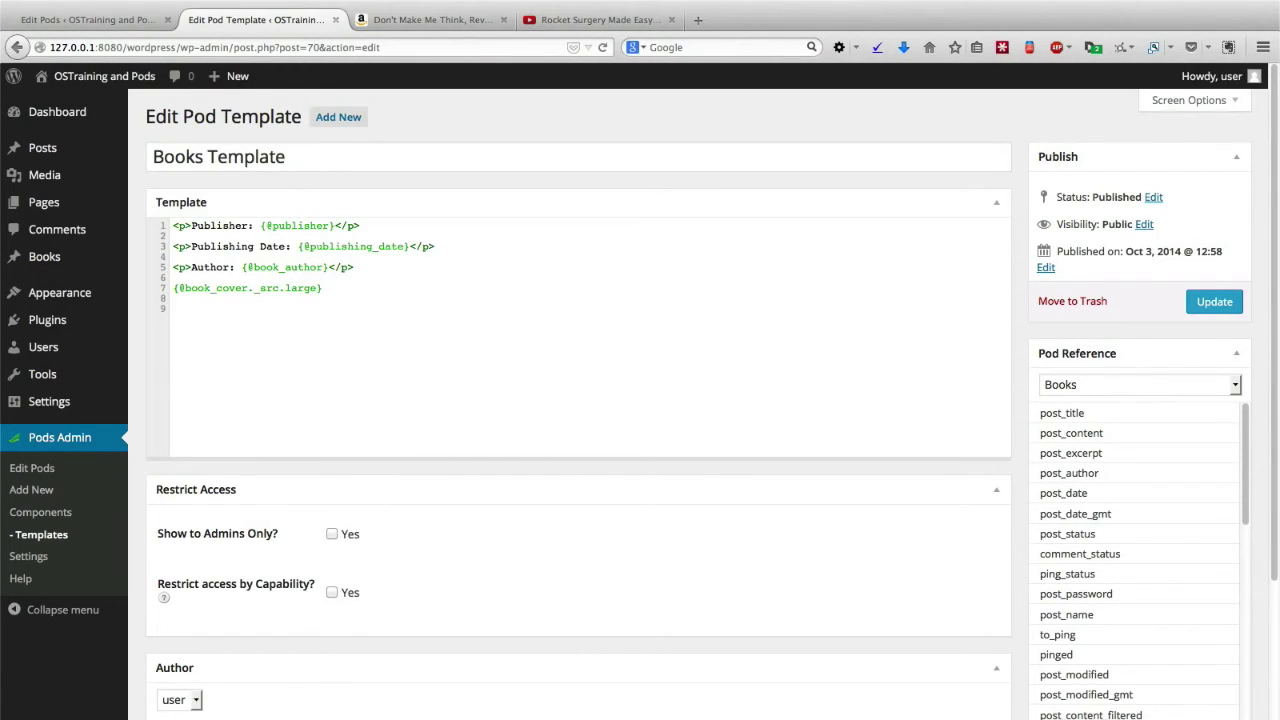
pyautogui.write('{@}')
pyautogui.press('BackSpace')
pyautogui.press('BackSpace')
pyautogui.write('@')
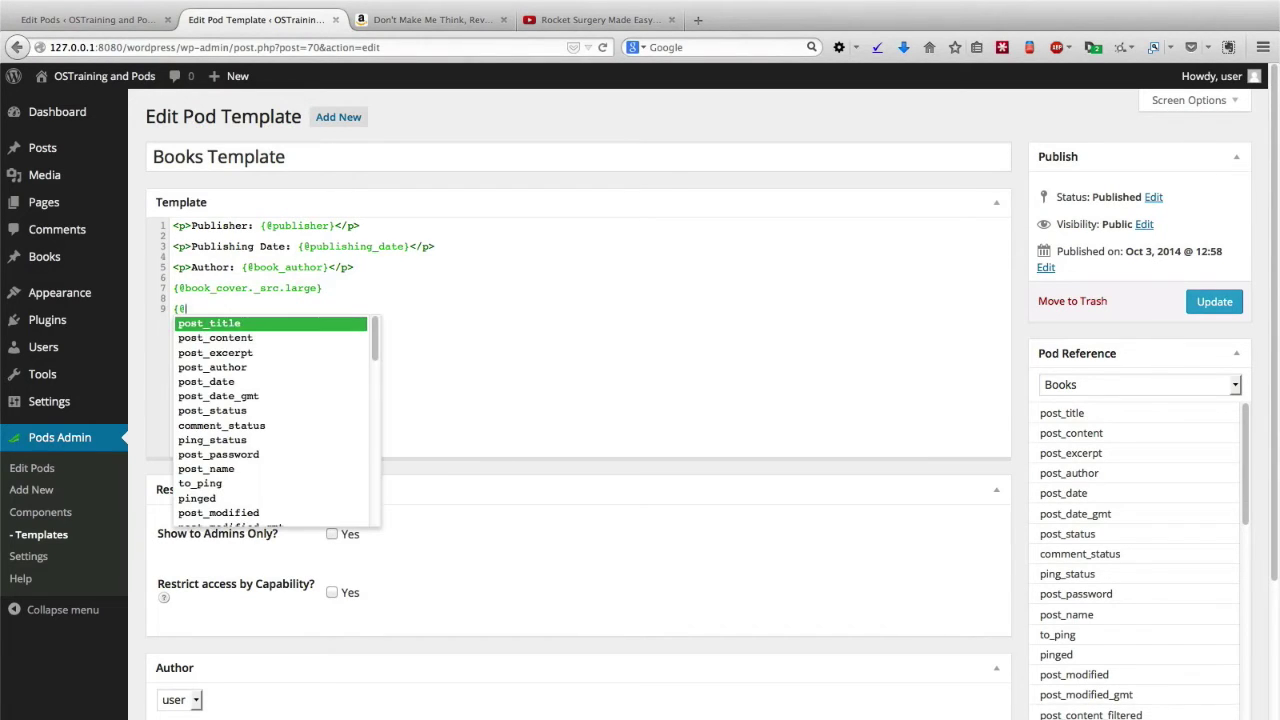
pyautogui.write('book_')
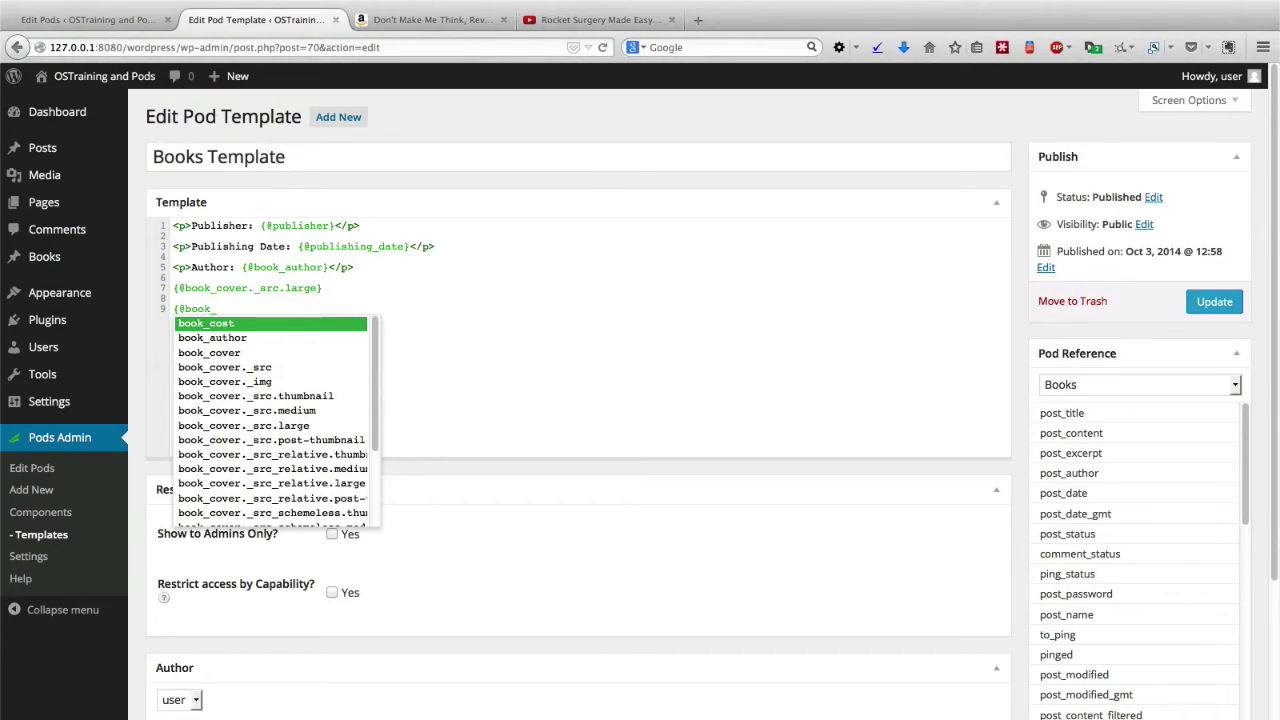
pyautogui.press('Return')
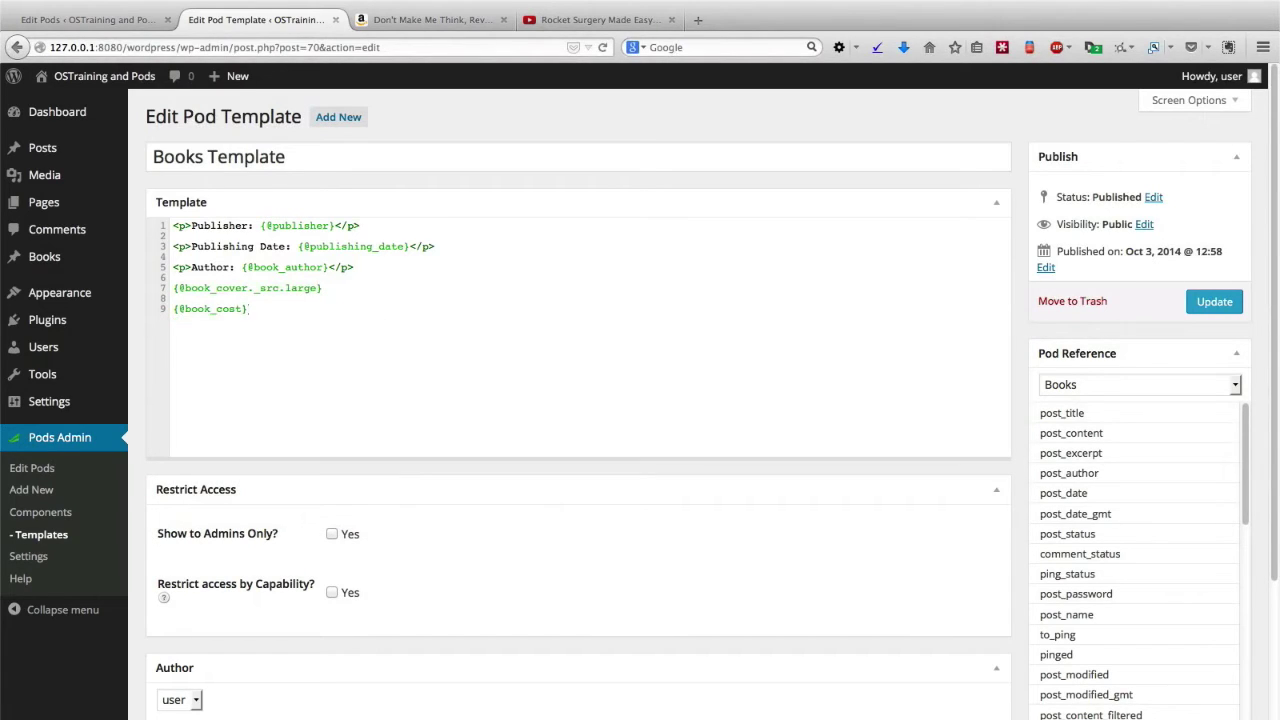
pyautogui.press('Return')
pyautogui.press('Return')
pyautogui.write('{@b')
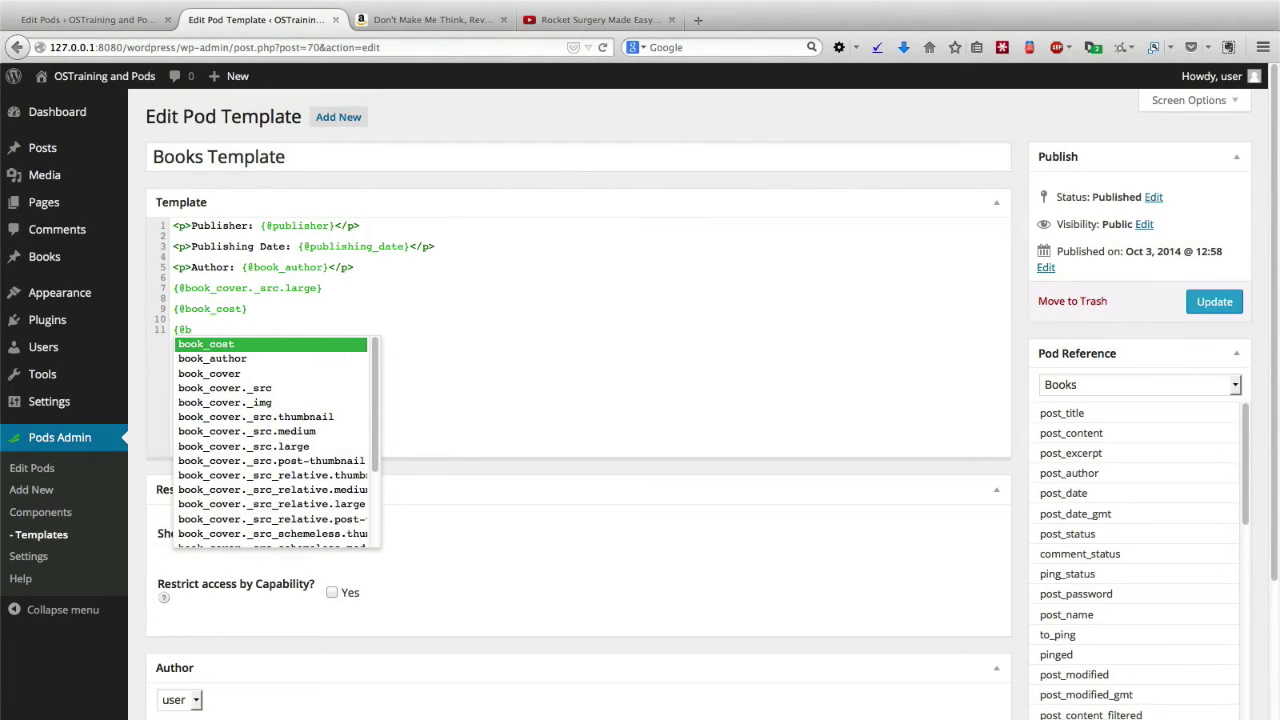
pyautogui.press('BackSpace')
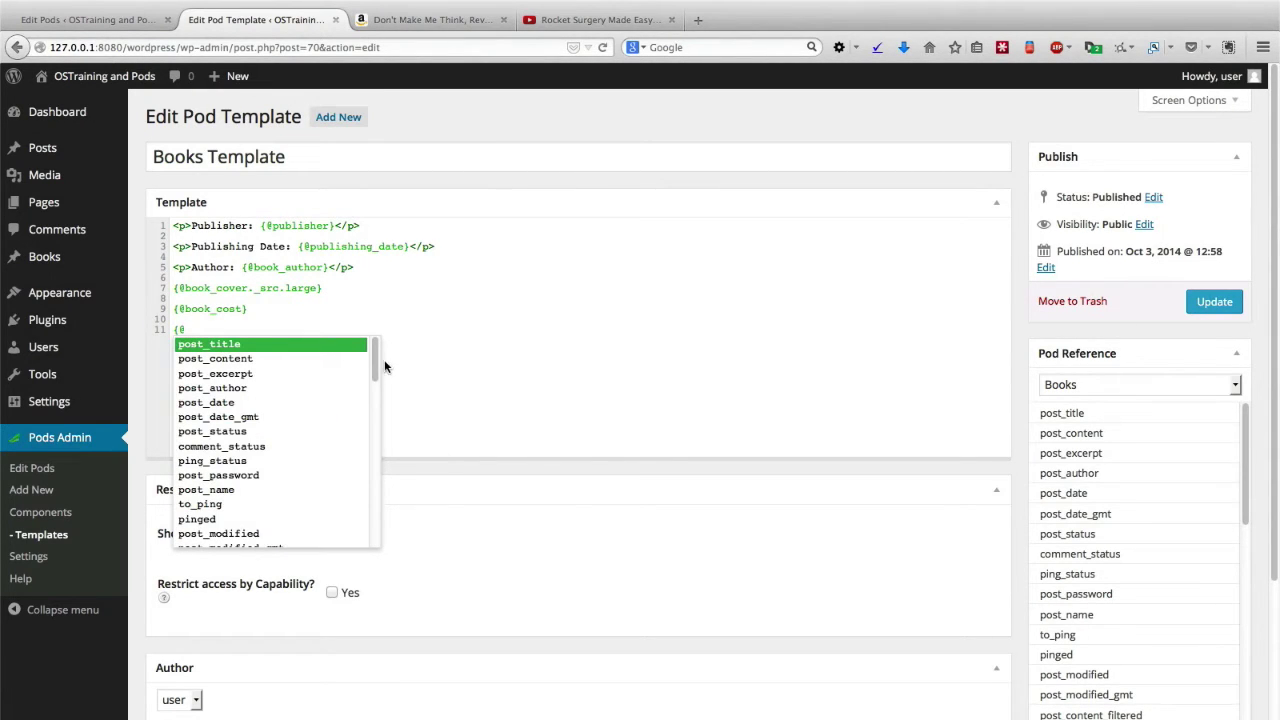
pyautogui.moveTo(376, 362); pyautogui.dragTo(376, 530)
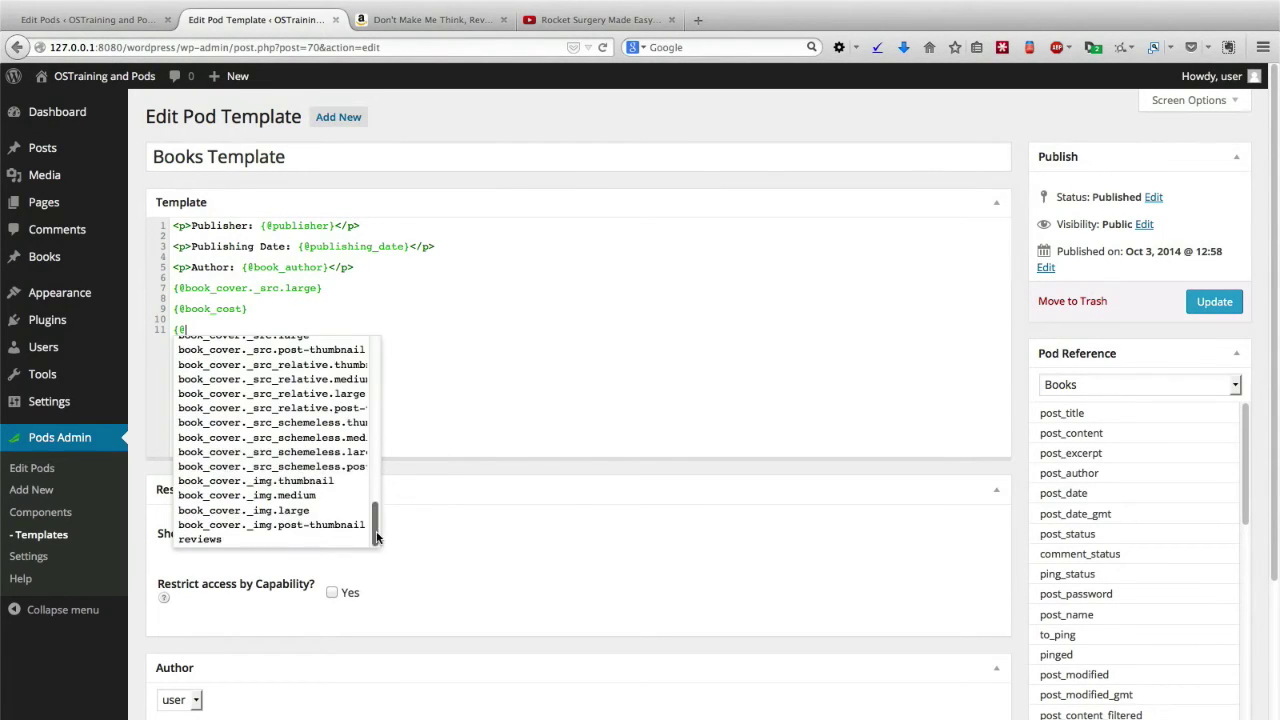
pyautogui.click(209, 541)
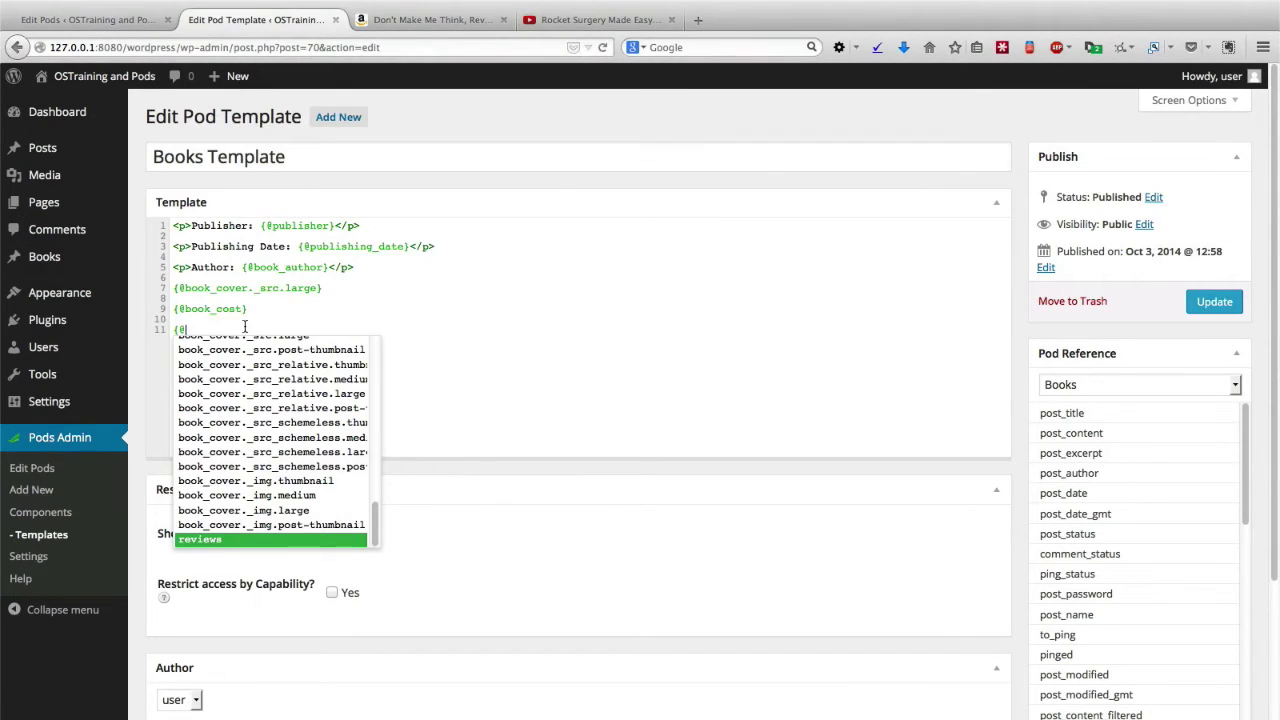
pyautogui.write('re')
pyautogui.press('Return')
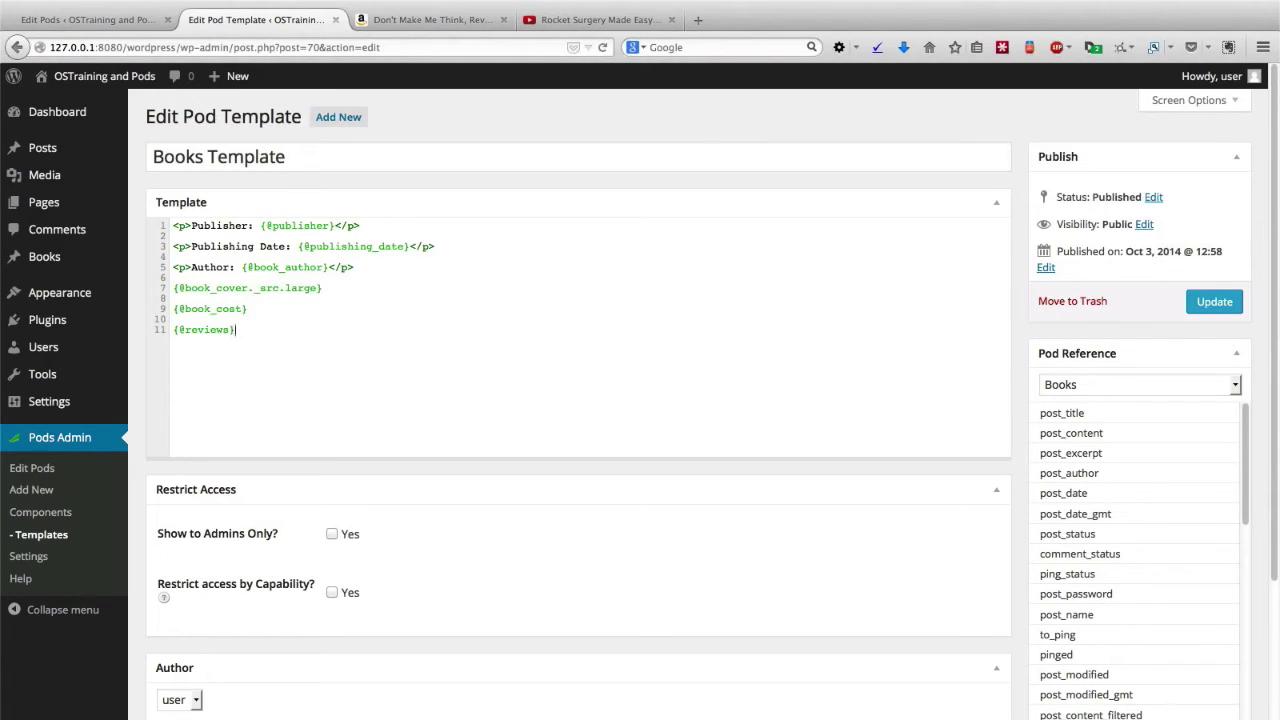
pyautogui.moveTo(189, 267); pyautogui.dragTo(173, 267)
pyautogui.press('super+c')
pyautogui.click(174, 309)
pyautogui.press('super+v')
pyautogui.click(265, 310)
pyautogui.write('</p>')
pyautogui.click(270, 310)
pyautogui.write('/')
pyautogui.click(197, 308)
pyautogui.press('BackSpace')
pyautogui.write('Cost')
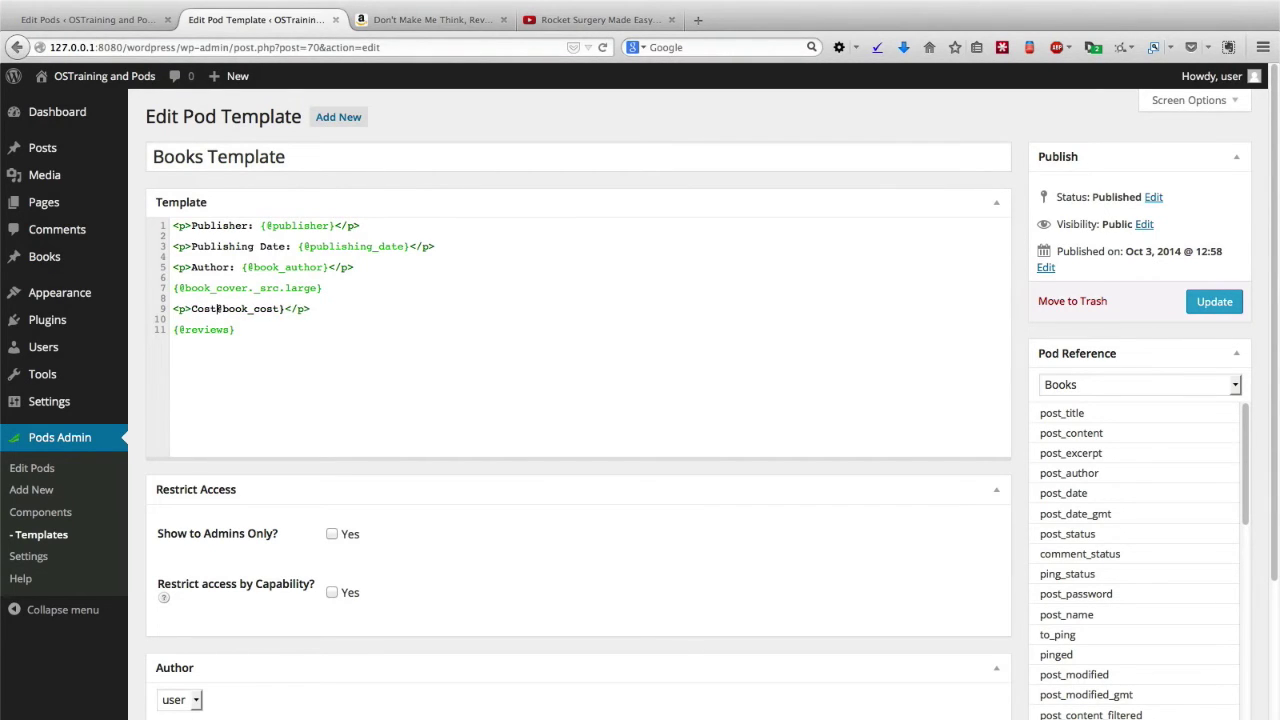
pyautogui.write(': {')
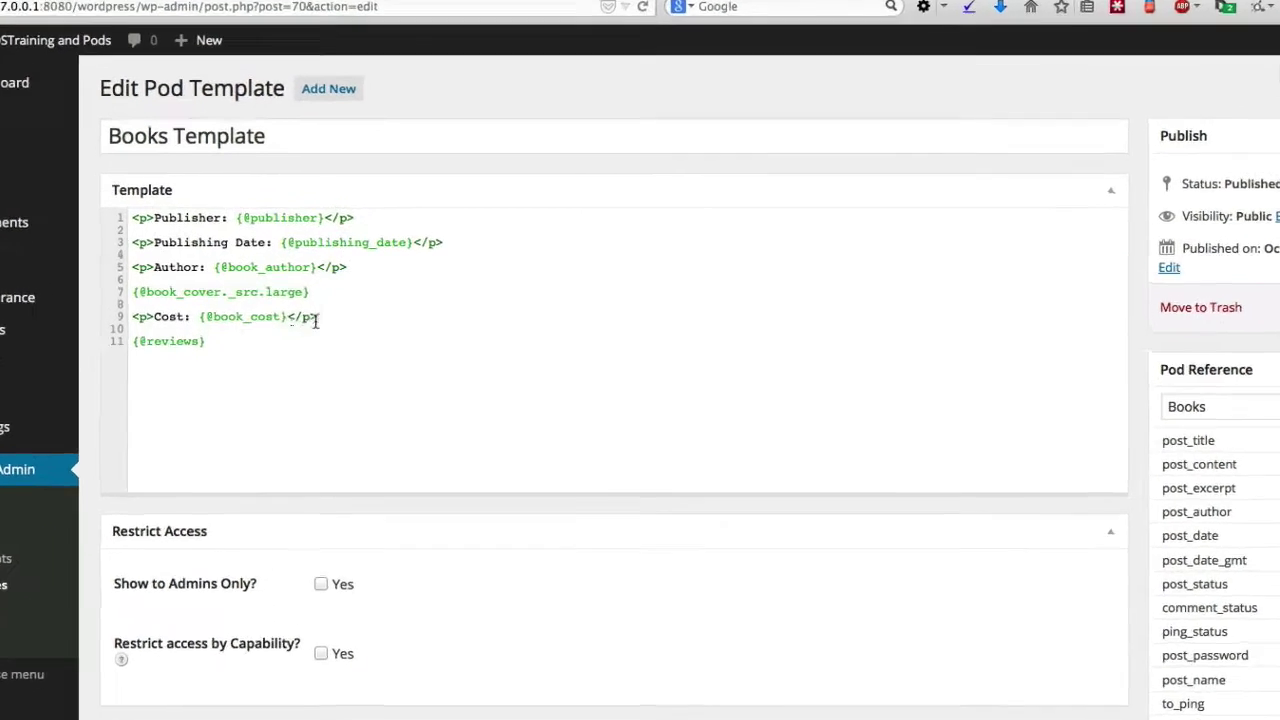
# Move the Cost paragraph to line 7, directly below the Author paragraph and above the book cover tag.
pyautogui.moveTo(331, 308); pyautogui.dragTo(171, 309)
pyautogui.press('BackSpace')
pyautogui.click(340, 269)
pyautogui.press('Return')
pyautogui.press('Return')
pyautogui.hotkey('ctrl', 'v')
# Insert an opening <strong> tag before the Publisher, Publishing Date, Author and Cost labels.
pyautogui.click(93, 205)
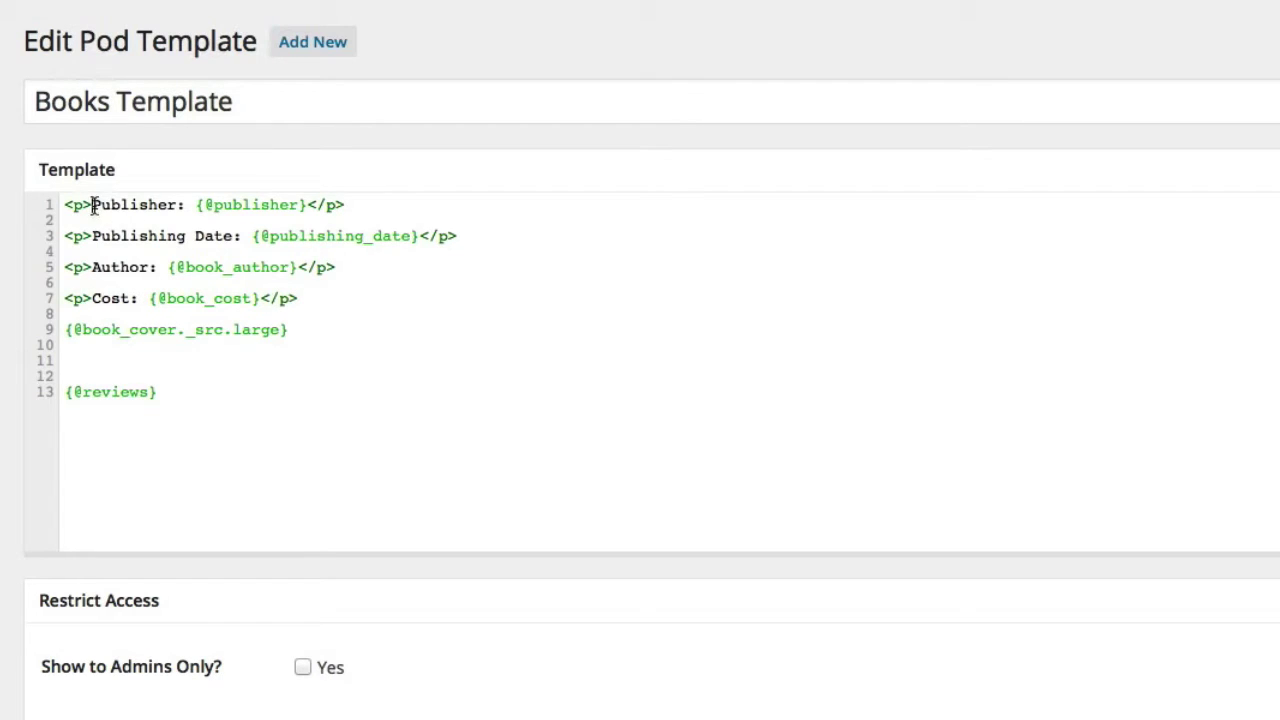
pyautogui.write('<strong>')
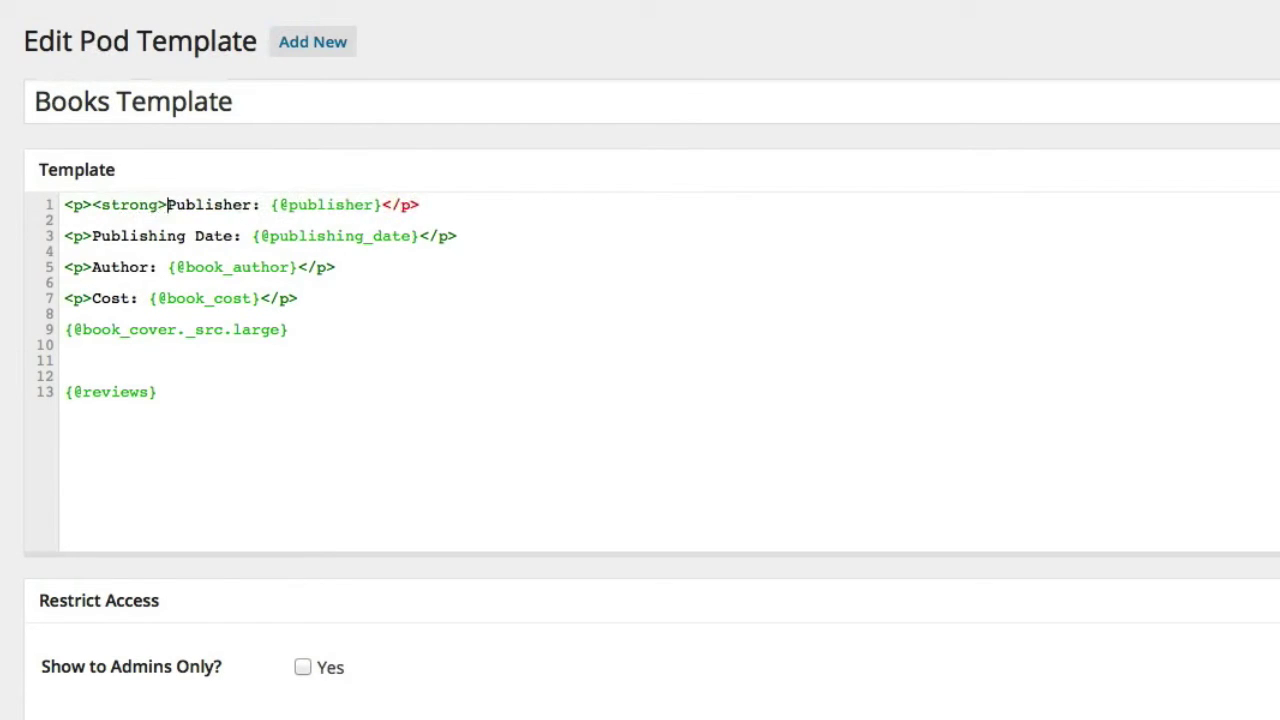
pyautogui.moveTo(167, 205); pyautogui.dragTo(93, 205)
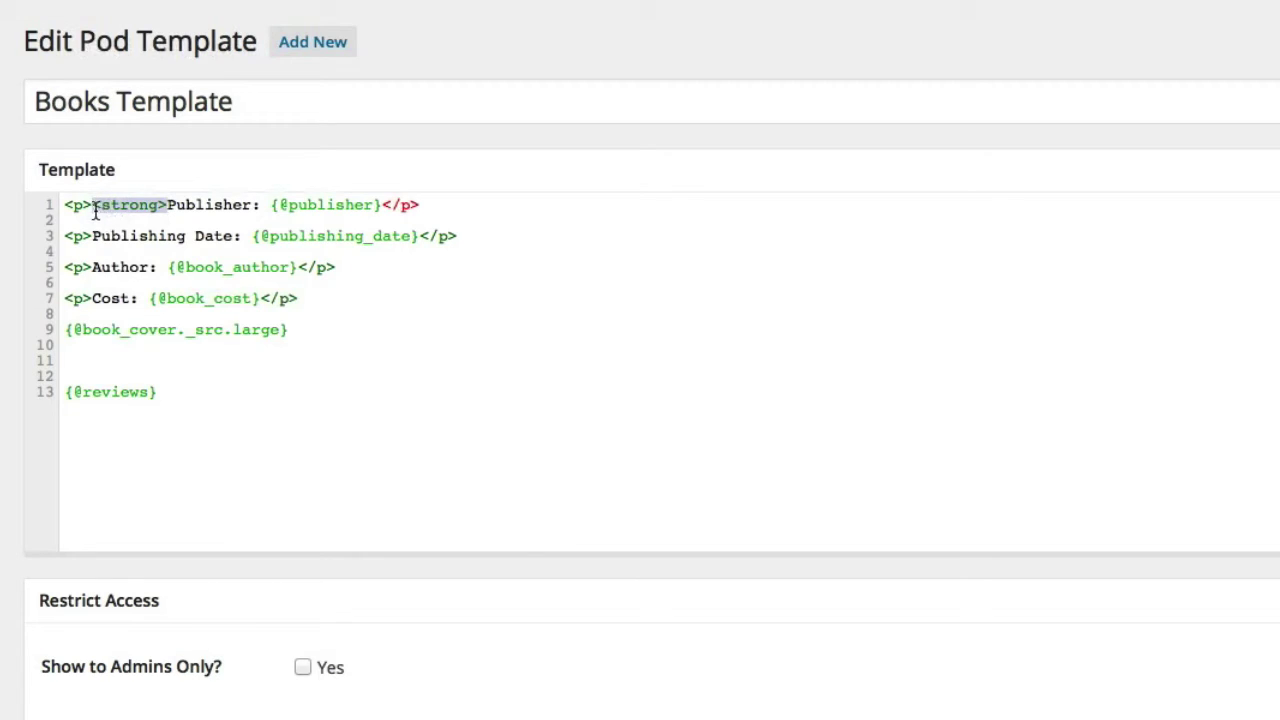
pyautogui.hotkey('ctrl', 'c')
pyautogui.click(92, 236)
pyautogui.hotkey('ctrl', 'v')
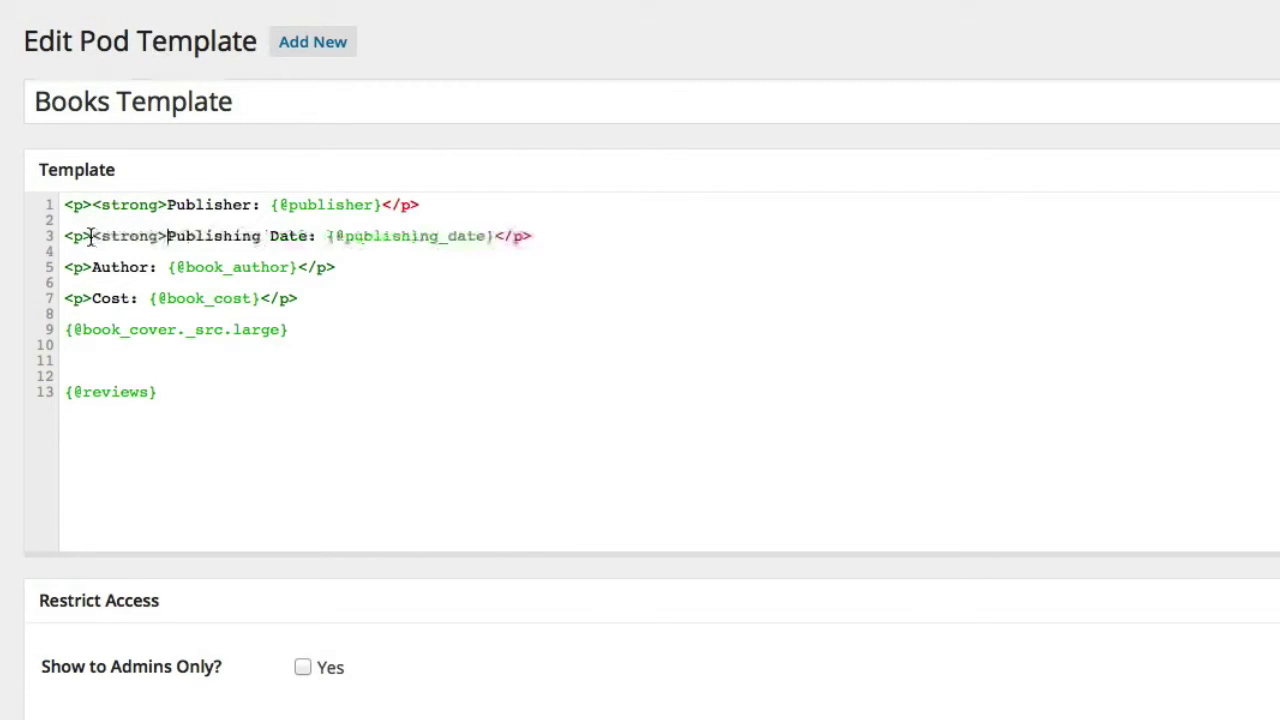
pyautogui.click(91, 267)
pyautogui.hotkey('ctrl', 'v')
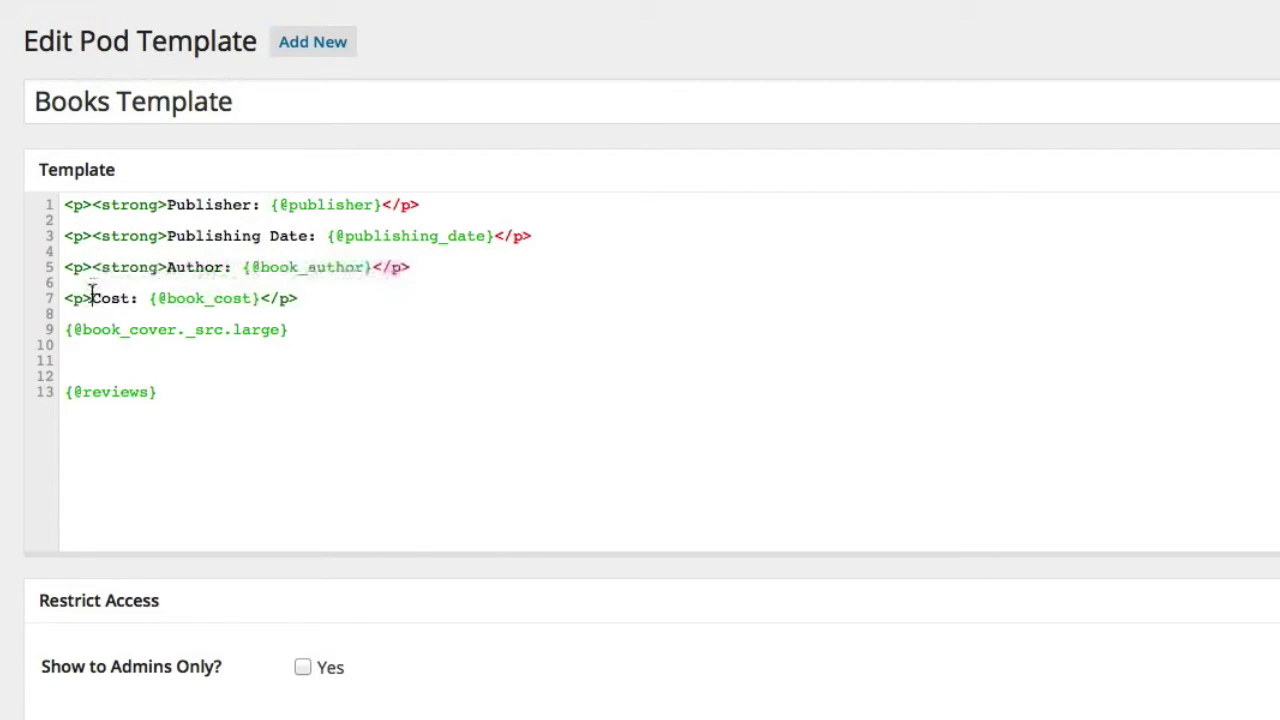
pyautogui.click(91, 298)
pyautogui.hotkey('ctrl', 'v')
# Insert a closing </strong> tag before the colon of the Publisher, Publishing Date, Author and Cost labels.
pyautogui.click(252, 205)
pyautogui.hotkey('ctrl', 'v')
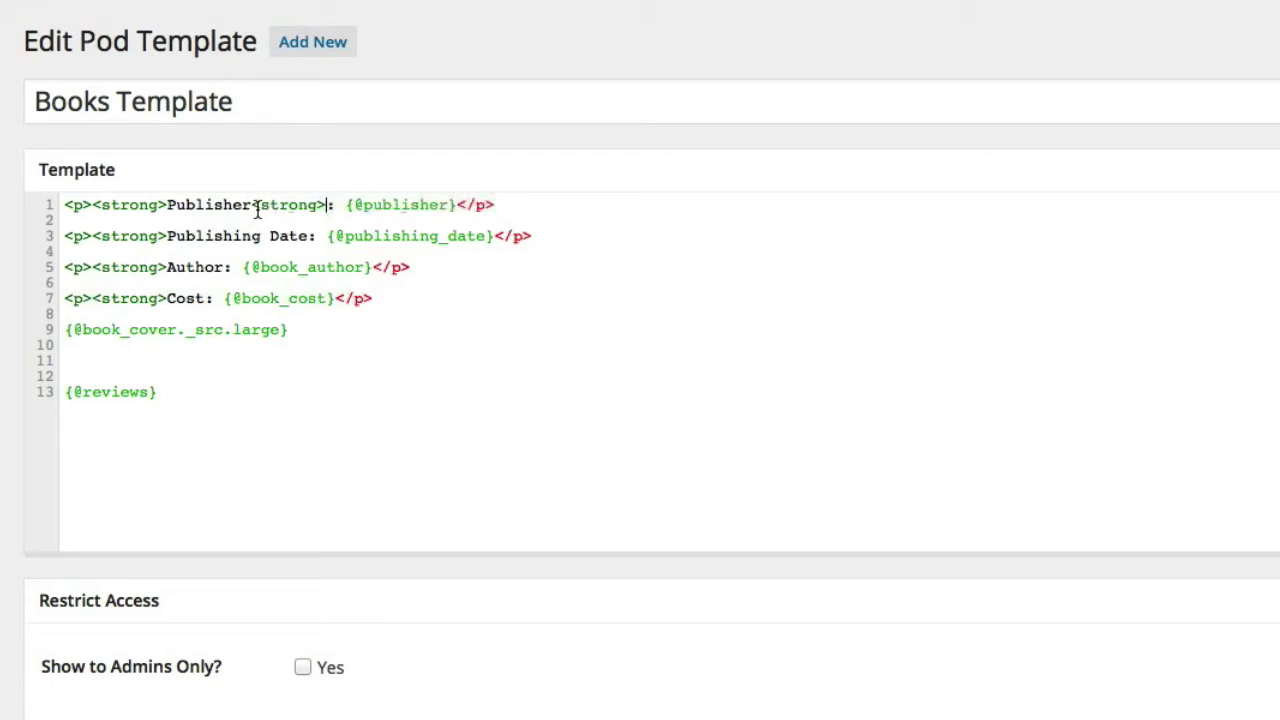
pyautogui.click(259, 205)
pyautogui.write('/')
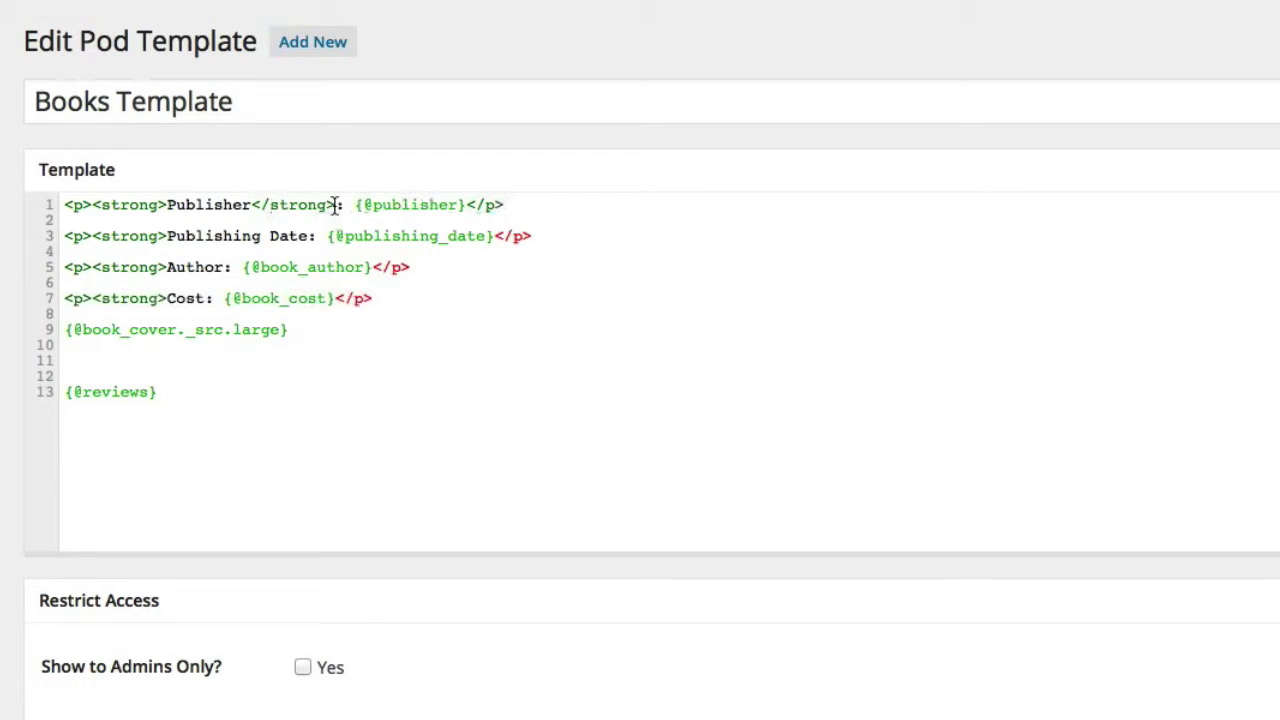
pyautogui.moveTo(336, 205); pyautogui.dragTo(251, 205)
pyautogui.click(309, 236)
pyautogui.hotkey('ctrl', 'v')
pyautogui.click(223, 267)
pyautogui.hotkey('ctrl', 'v')
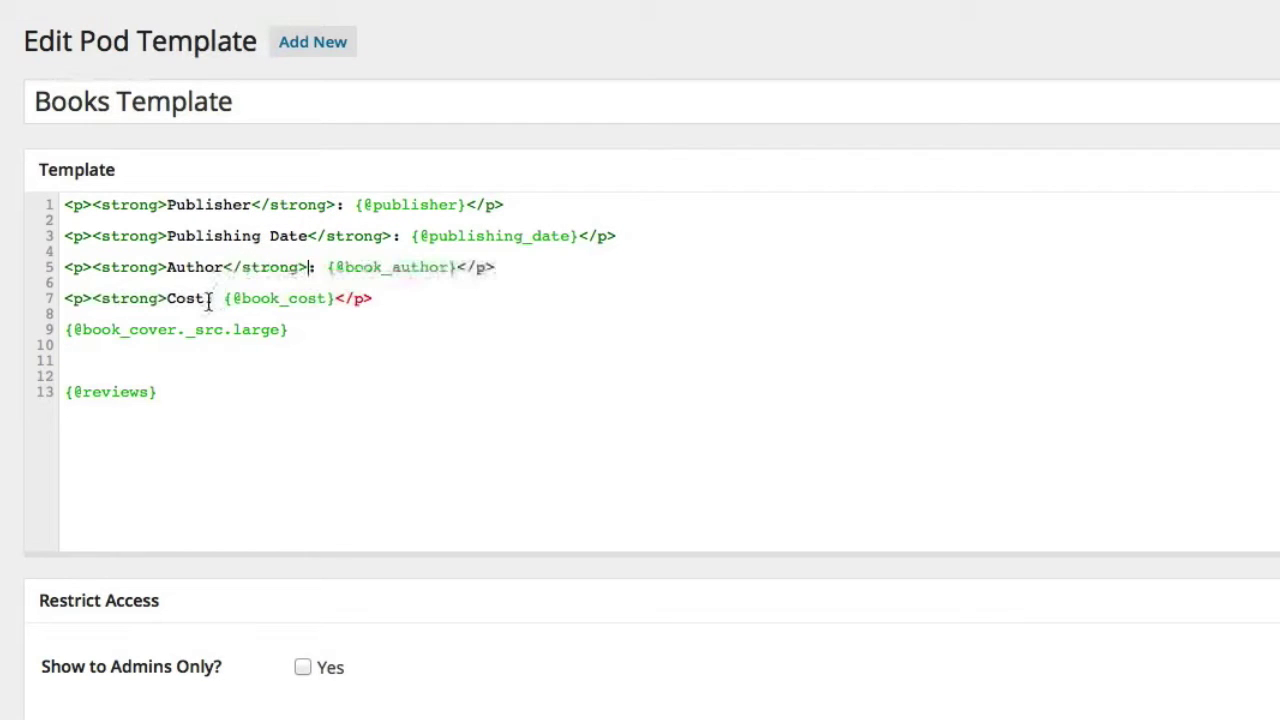
pyautogui.click(205, 298)
pyautogui.hotkey('ctrl', 'v')
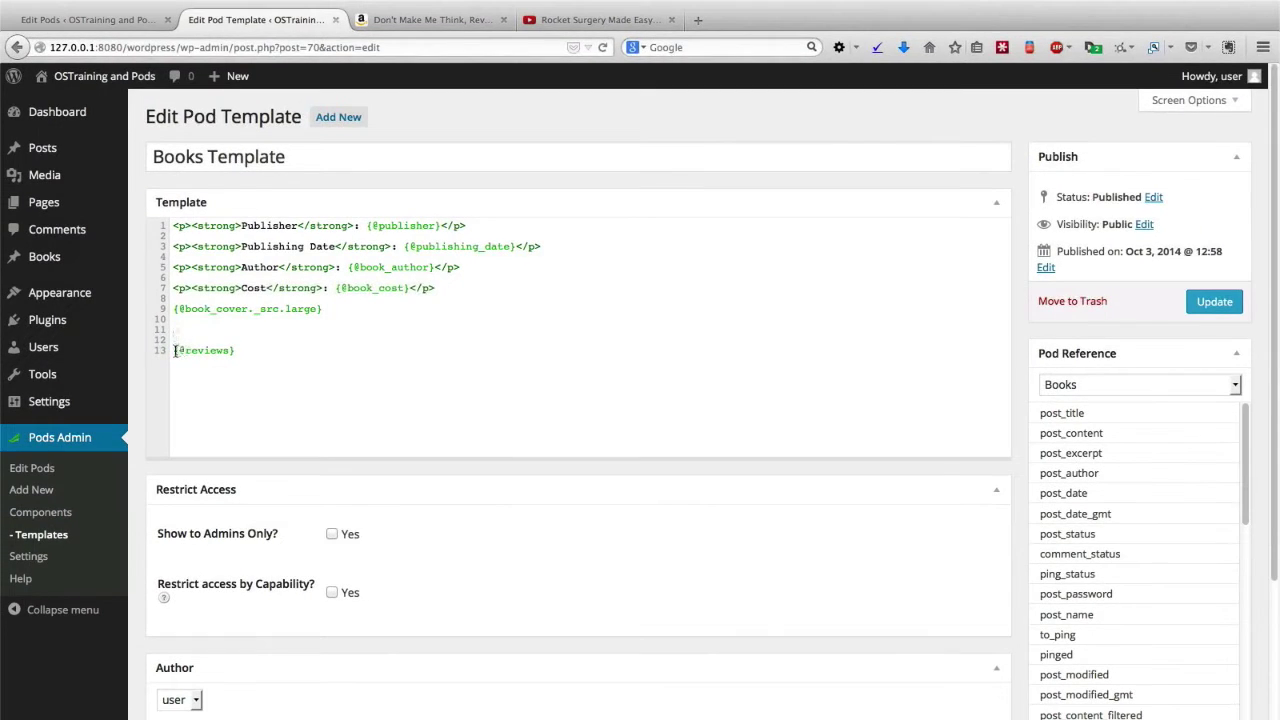
pyautogui.click(174, 351)
pyautogui.write('<p>')
pyautogui.press('End')
pyautogui.write('</p')
pyautogui.write('>')
pyautogui.write('<h3>')
pyautogui.write('Reviews')
pyautogui.press('Return')
pyautogui.press('Left')
pyautogui.write('of {@')
pyautogui.press('Return')
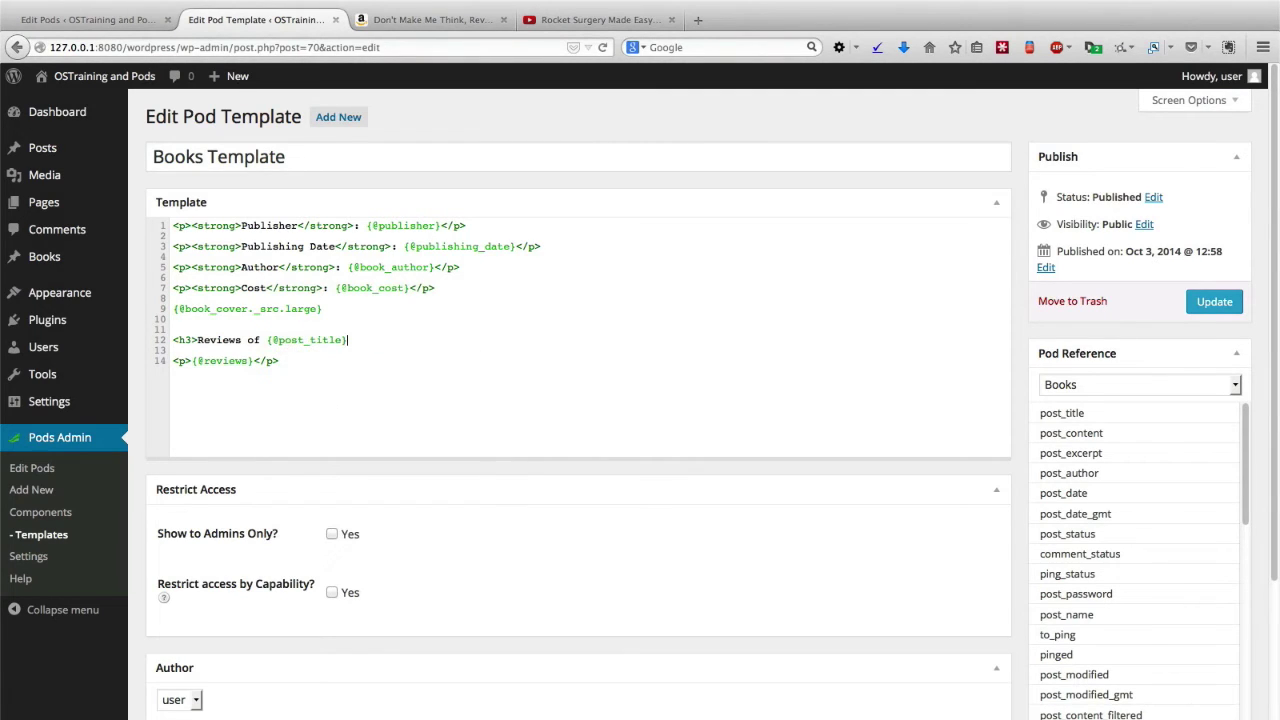
pyautogui.write('</h3>')
pyautogui.click(173, 310)
pyautogui.write('<')
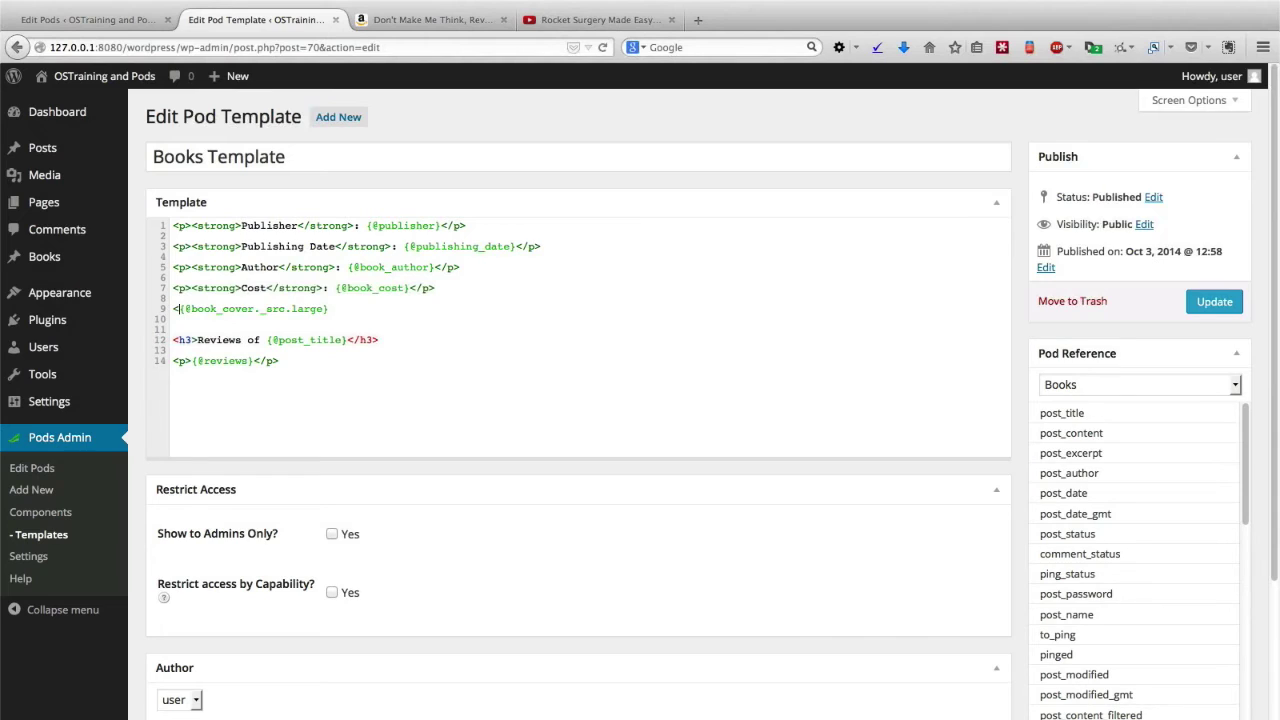
pyautogui.write('img')
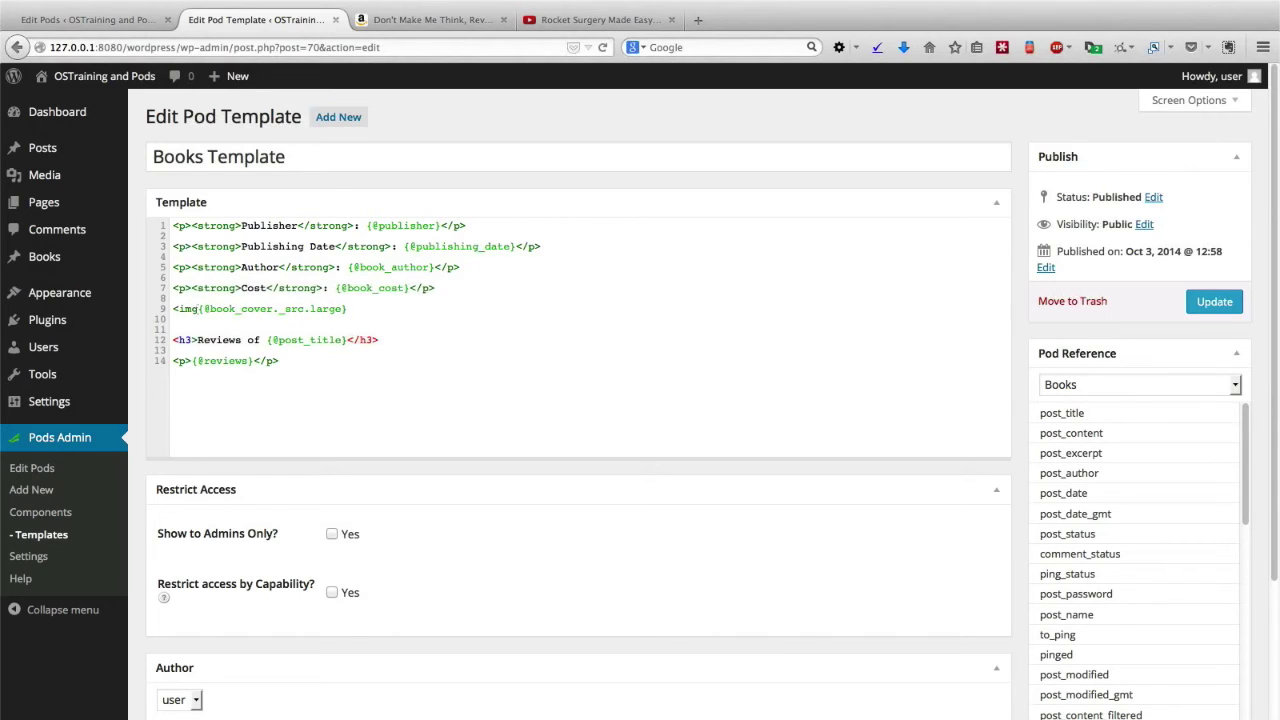
pyautogui.write(' src=')
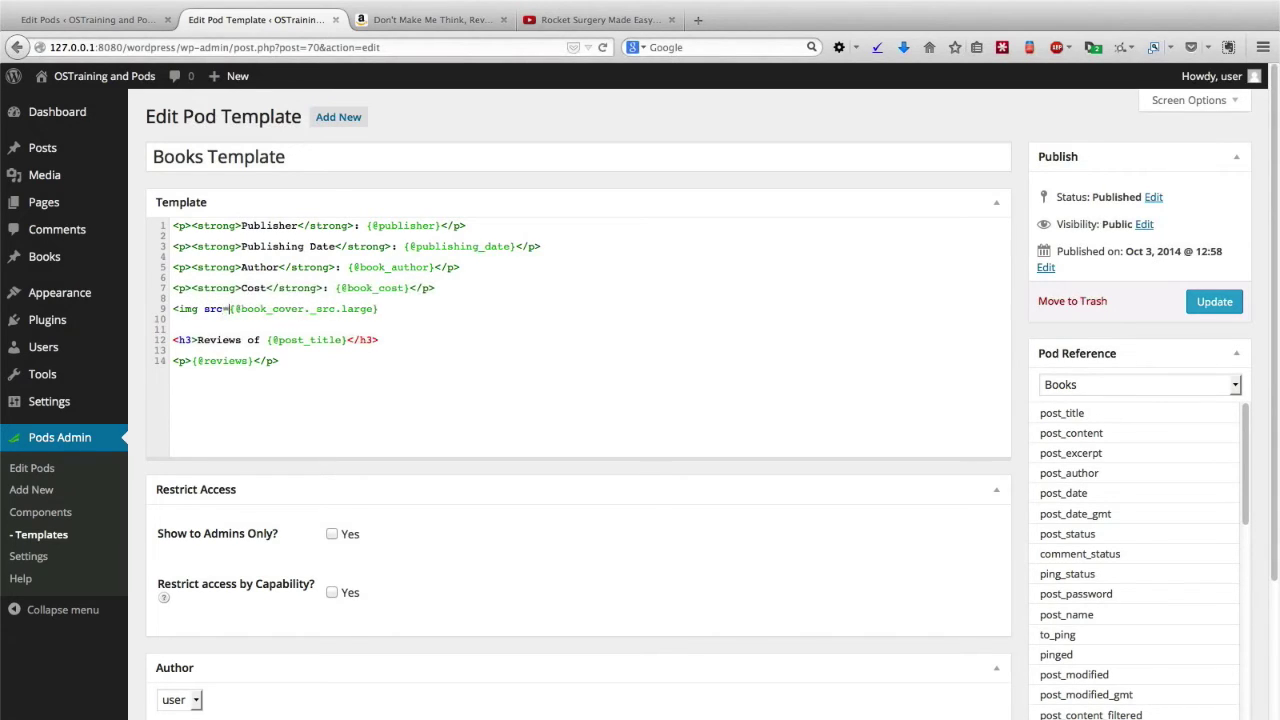
pyautogui.write('"')
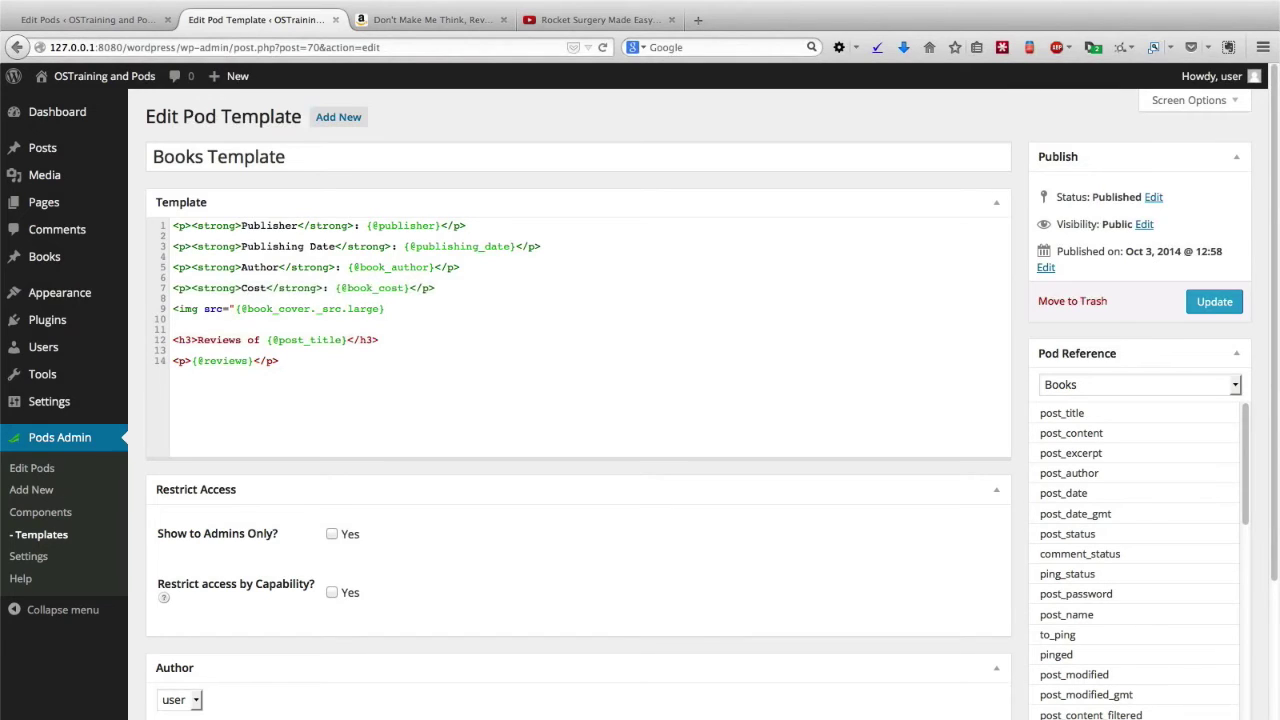
pyautogui.write('>')
pyautogui.write('>alth')
pyautogui.press('BackSpace')
pyautogui.write('="')
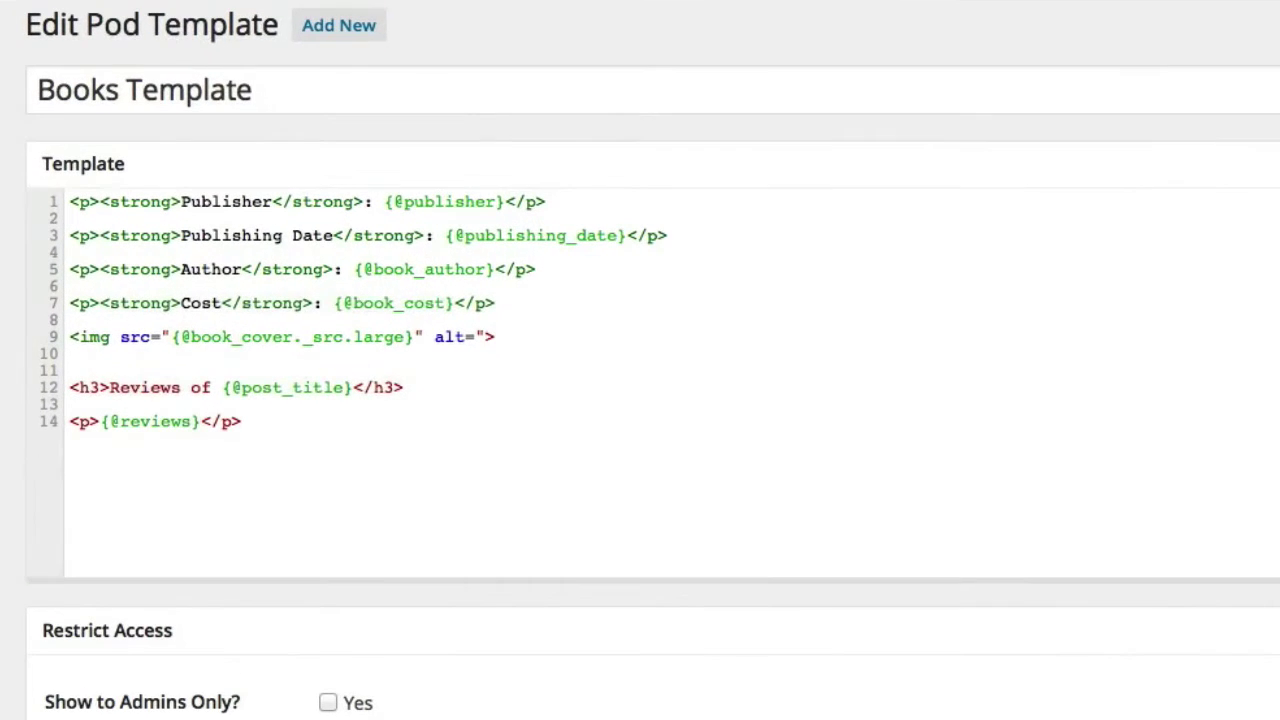
pyautogui.write('{@post_title')
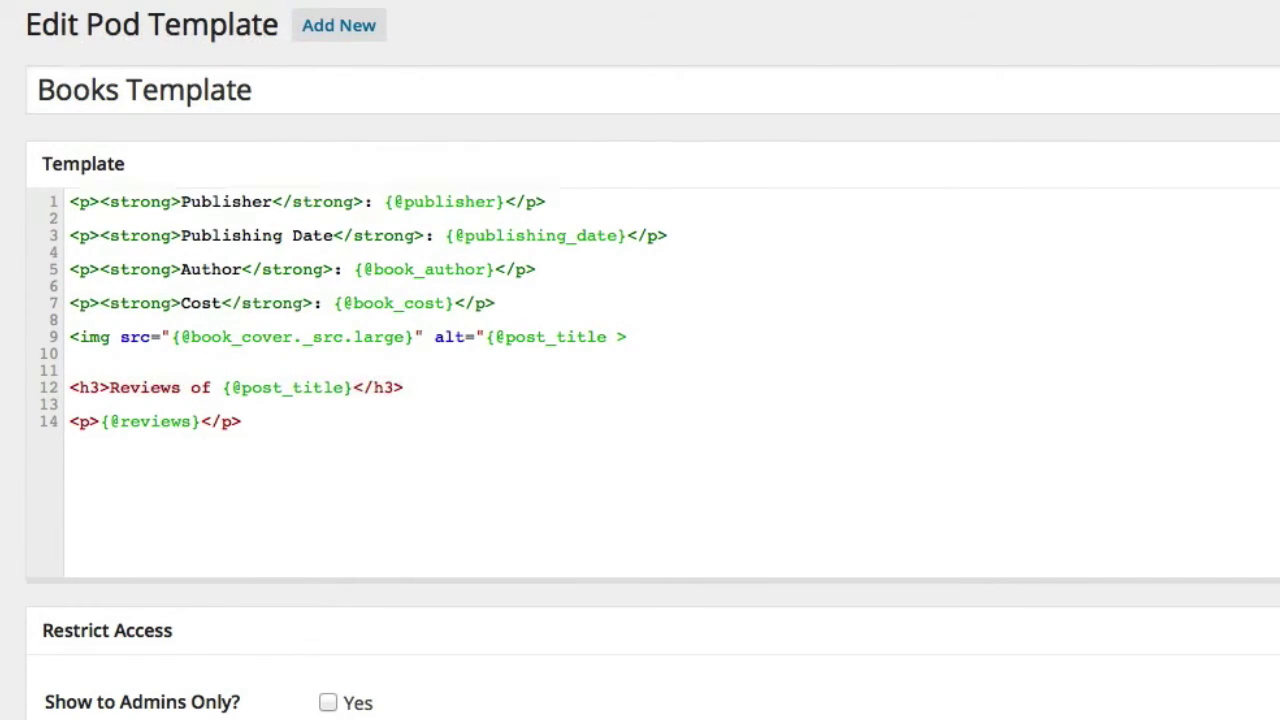
pyautogui.write('}"')
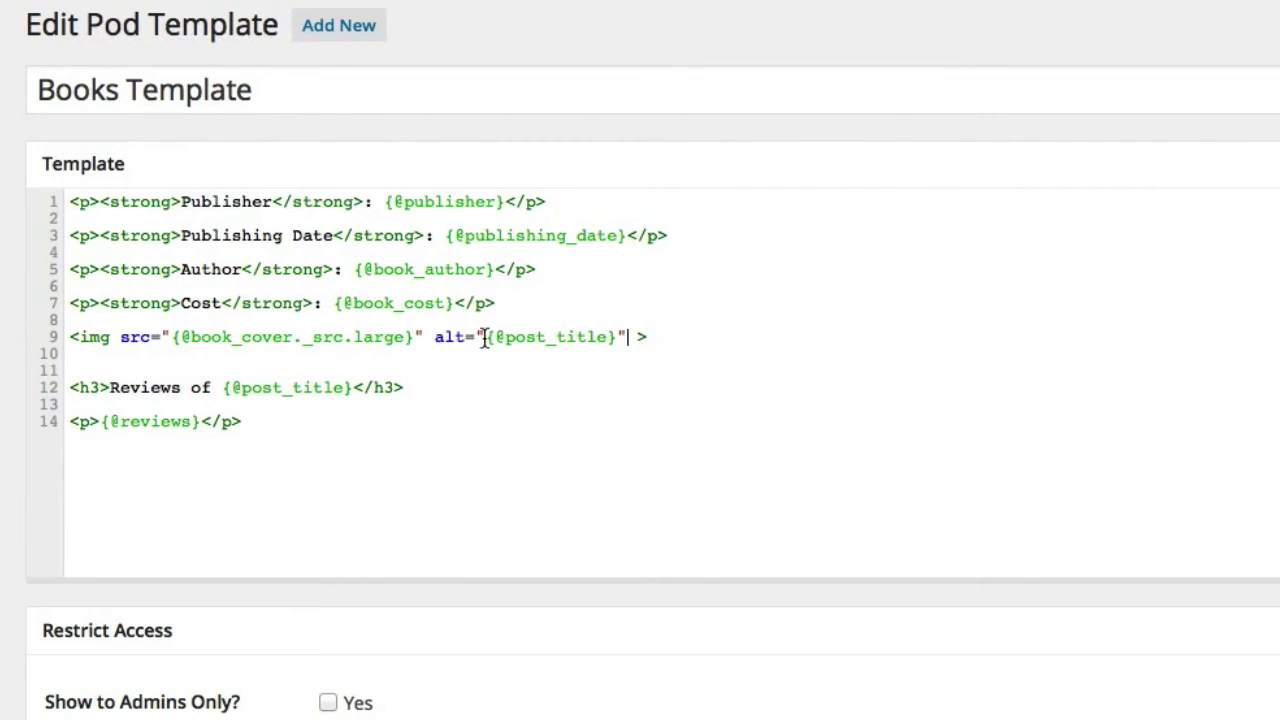
pyautogui.click(482, 338)
pyautogui.write('Co')
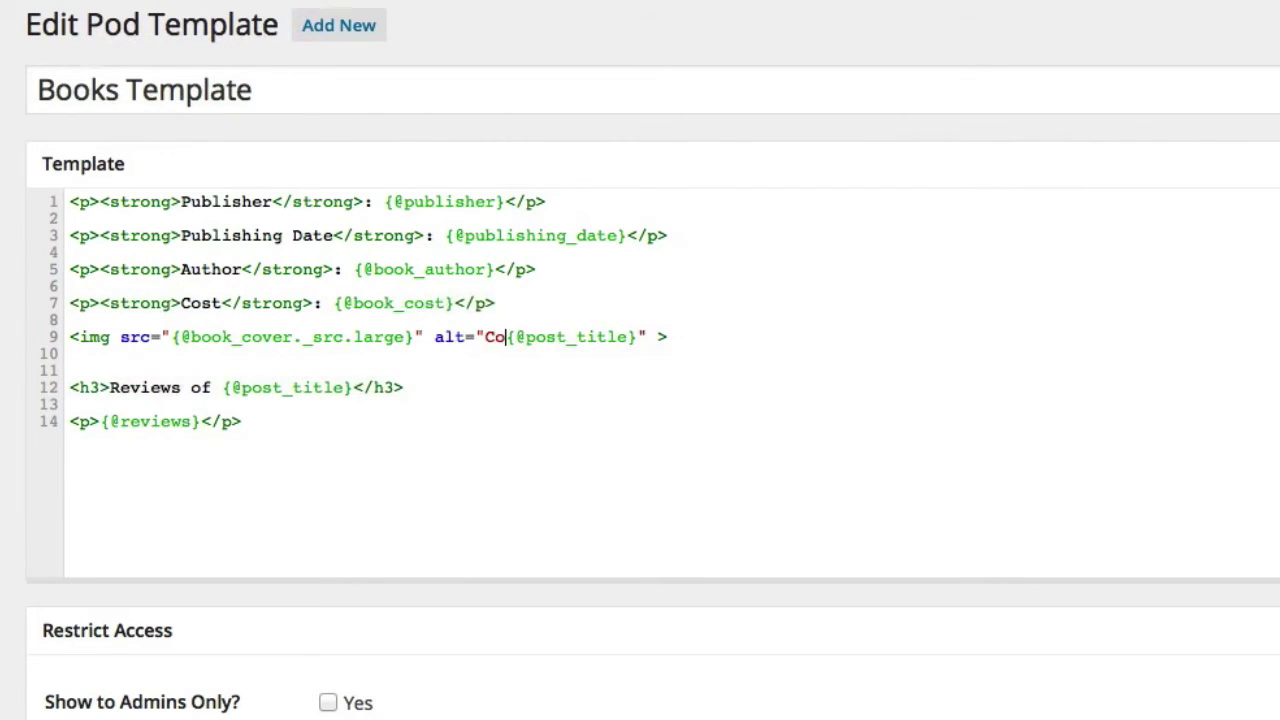
pyautogui.write('ver of')
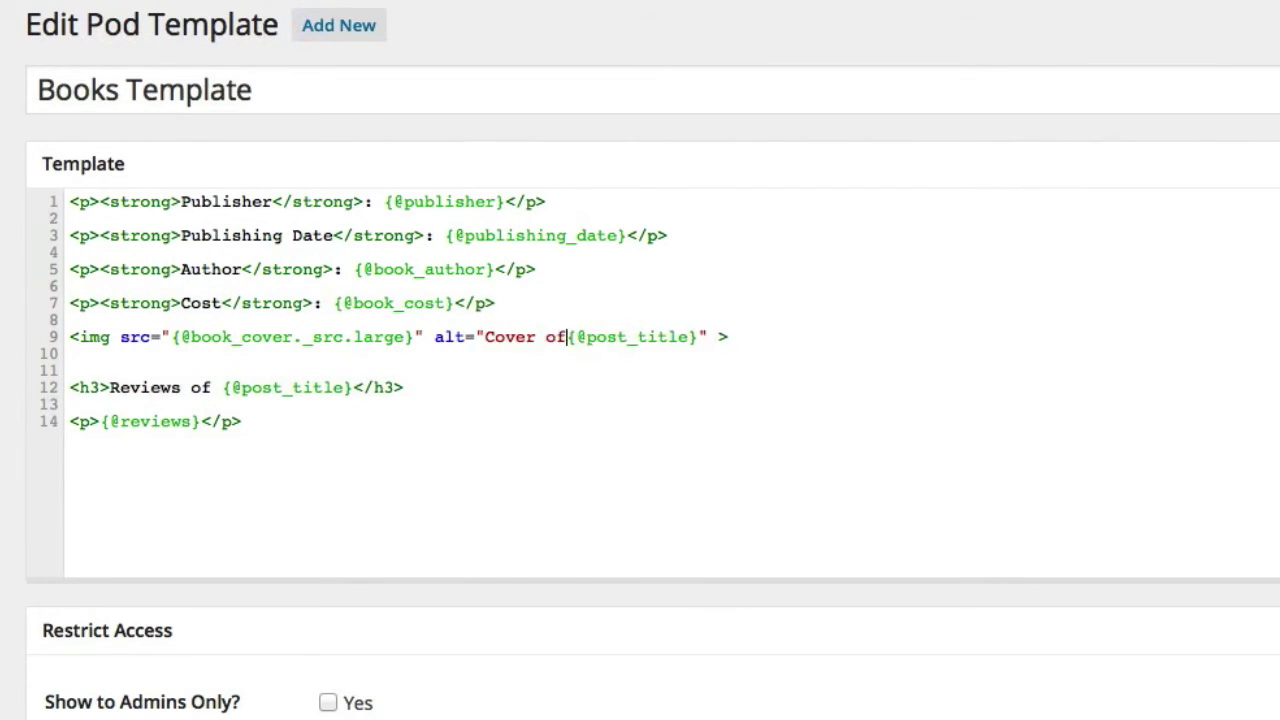
pyautogui.click(706, 337)
pyautogui.write('book"')
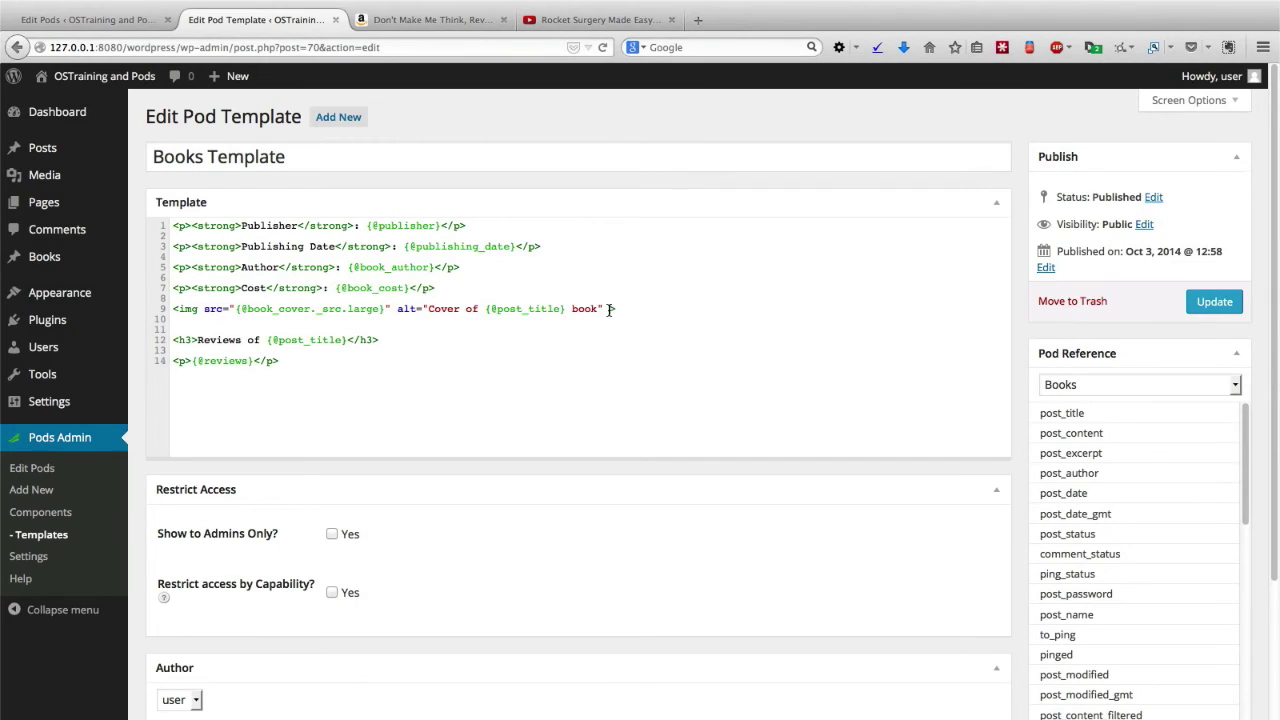
pyautogui.write(' align="right"')
# Move the cover image line to the top of the template, above the Publisher paragraph, followed by a blank line.
pyautogui.moveTo(722, 311); pyautogui.dragTo(166, 314)
pyautogui.hotkey('ctrl', 'c')
pyautogui.press('BackSpace')
pyautogui.press('BackSpace')
pyautogui.press('BackSpace')
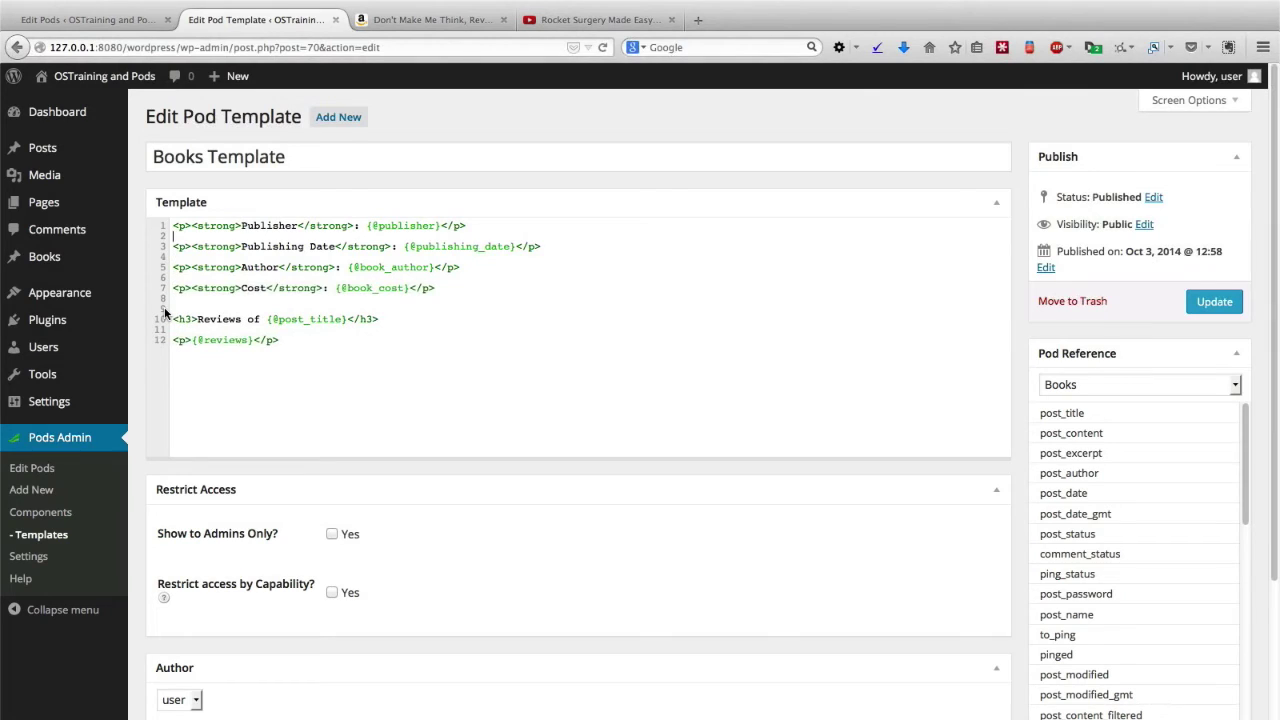
pyautogui.hotkey('ctrl', 'v')
pyautogui.press('Return')
pyautogui.press('Return')
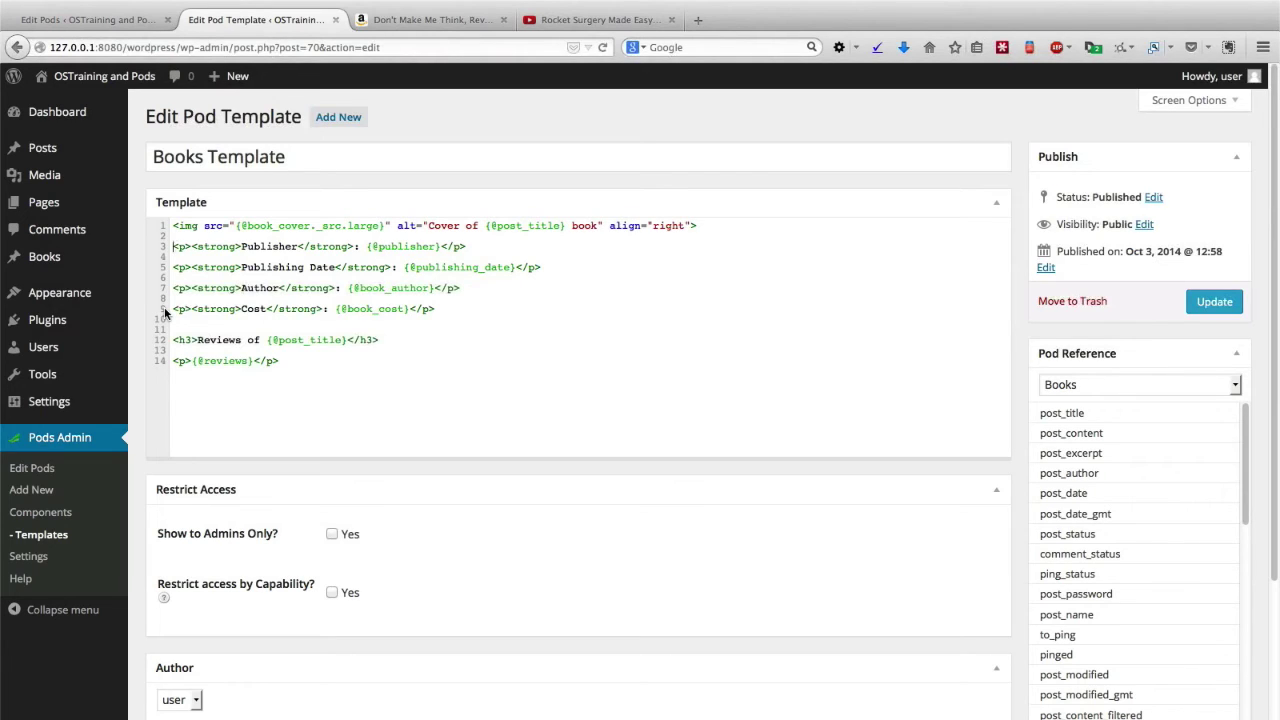
# Remove the extra blank line above the Reviews heading and update the template.
pyautogui.click(184, 316)
pyautogui.press('BackSpace')
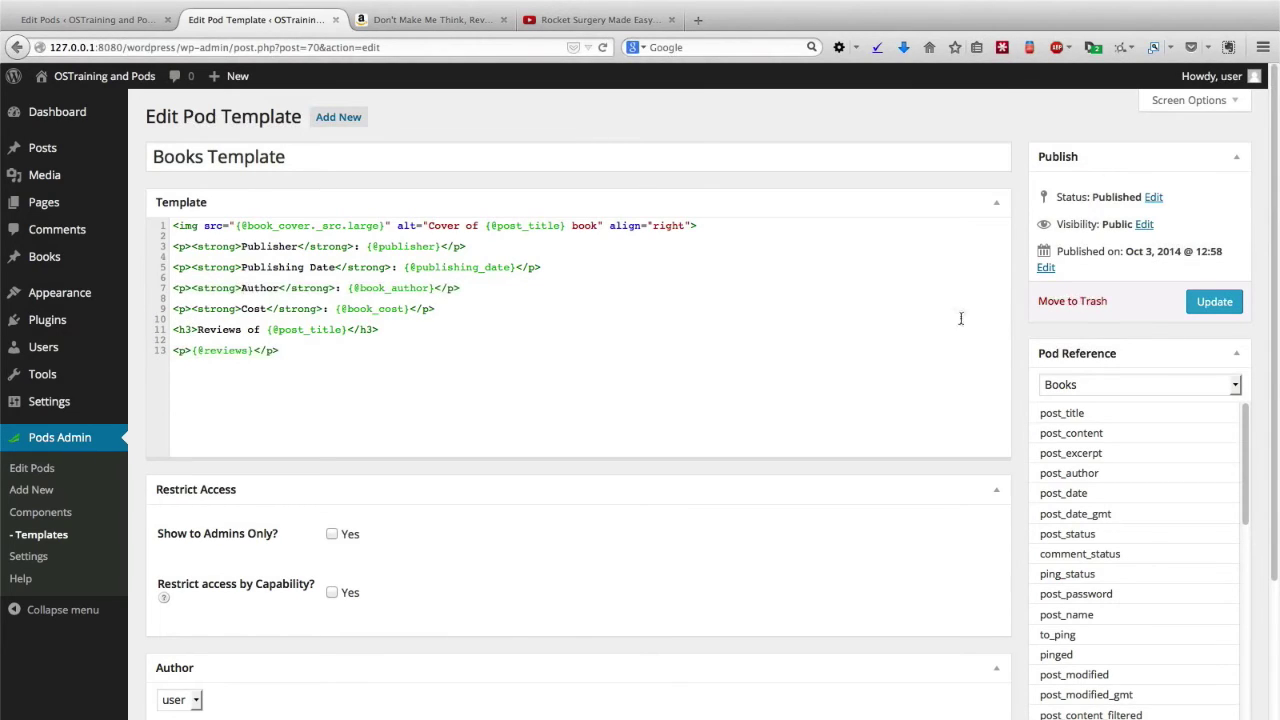
pyautogui.click(1208, 304)
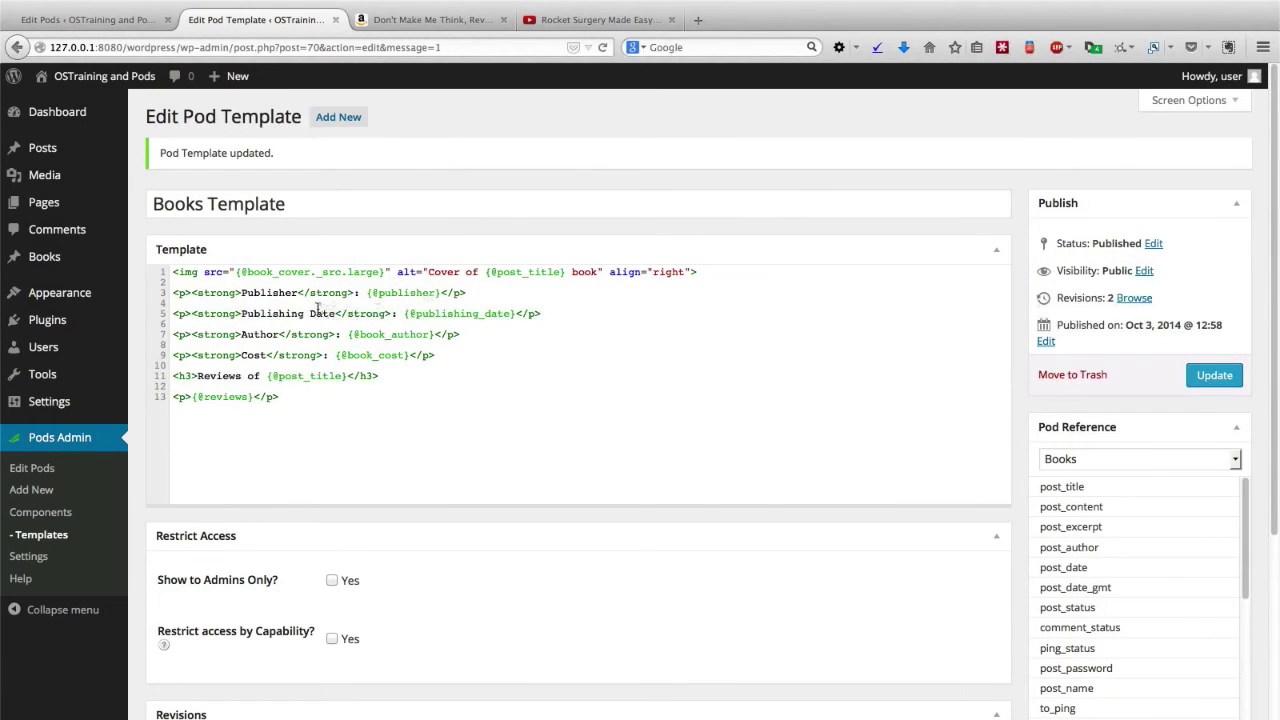
# Start a new book entry and title it "Don't Make Me Think", copying the title from the Amazon product page.
pyautogui.moveTo(52, 260)
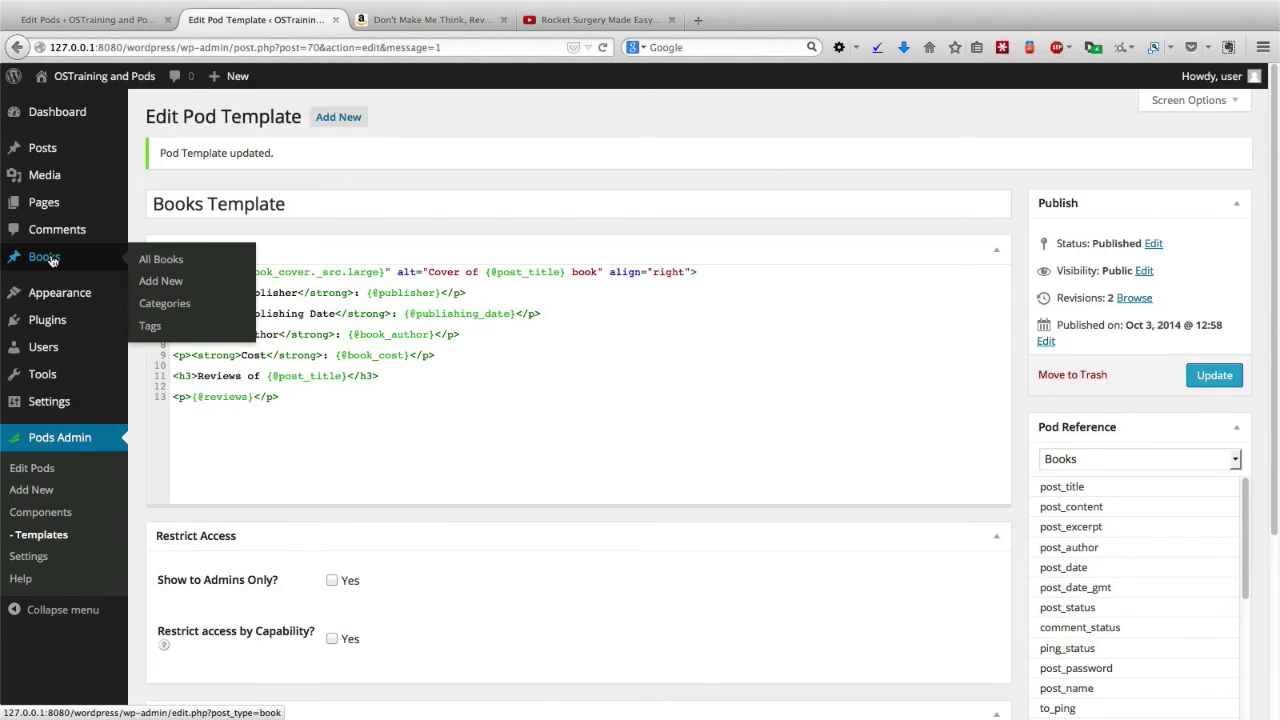
pyautogui.click(157, 282)
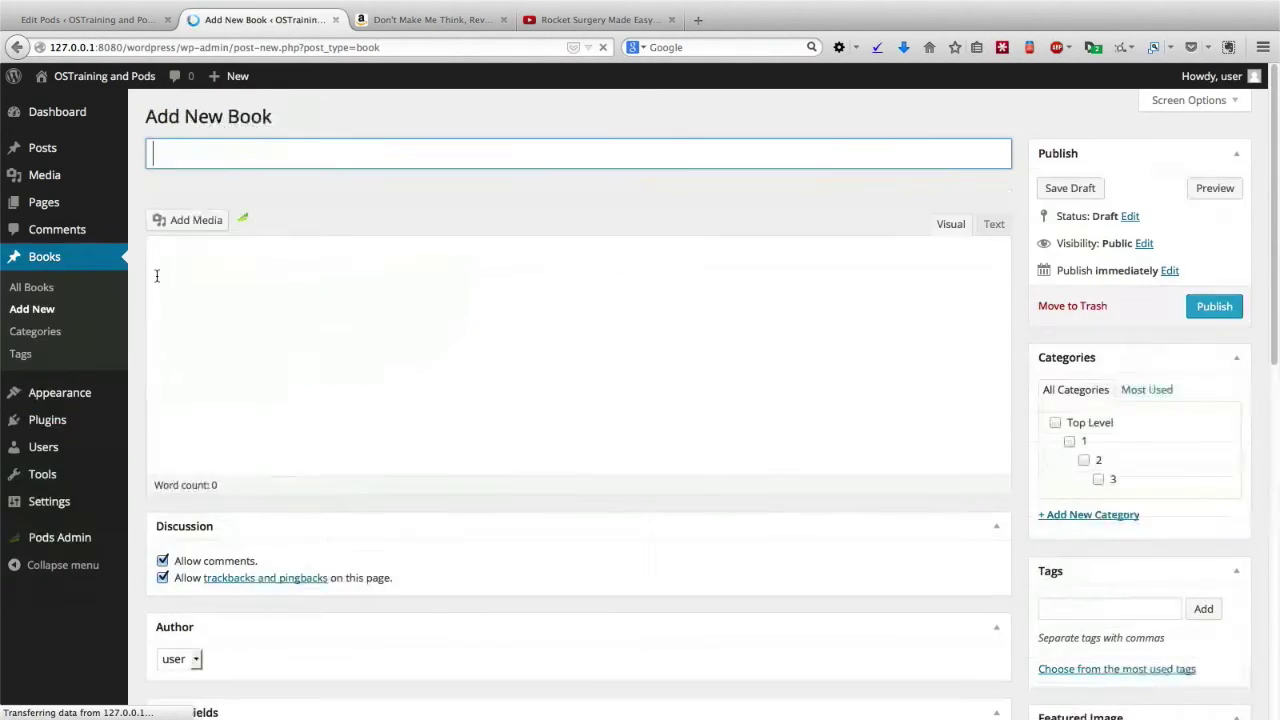
pyautogui.click(409, 20)
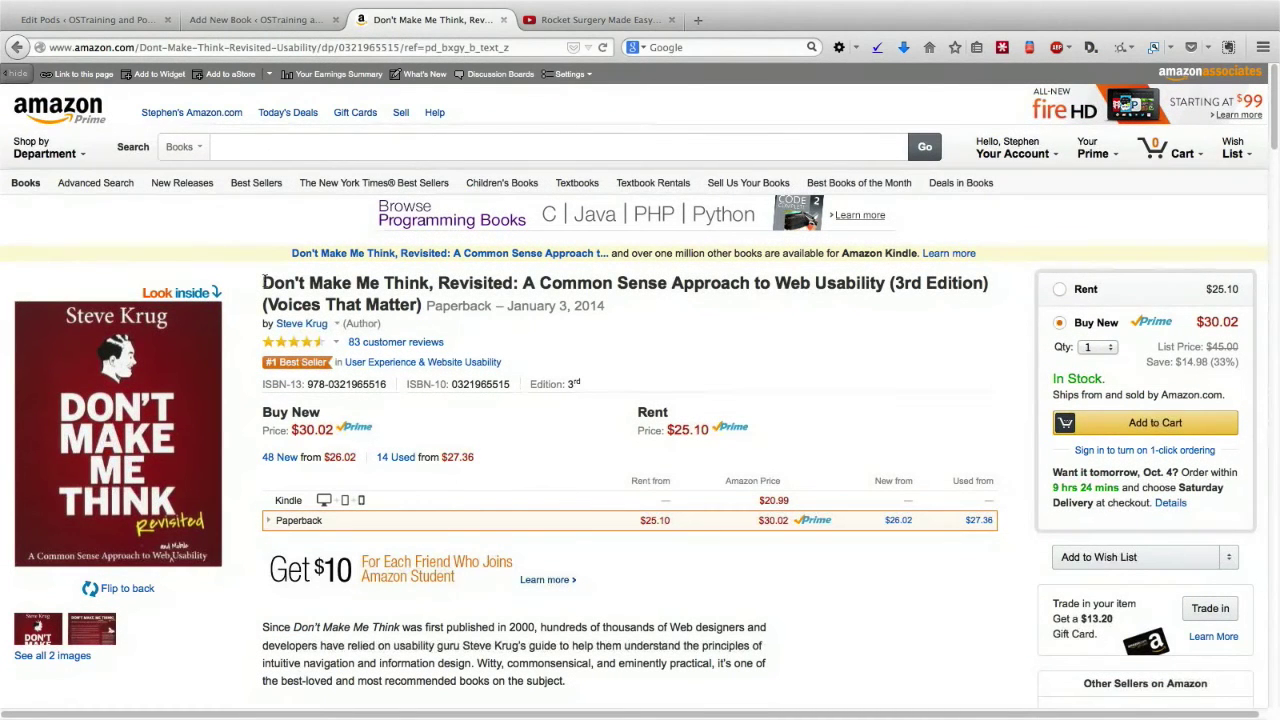
pyautogui.moveTo(264, 281); pyautogui.dragTo(430, 283)
pyautogui.press('super+c')
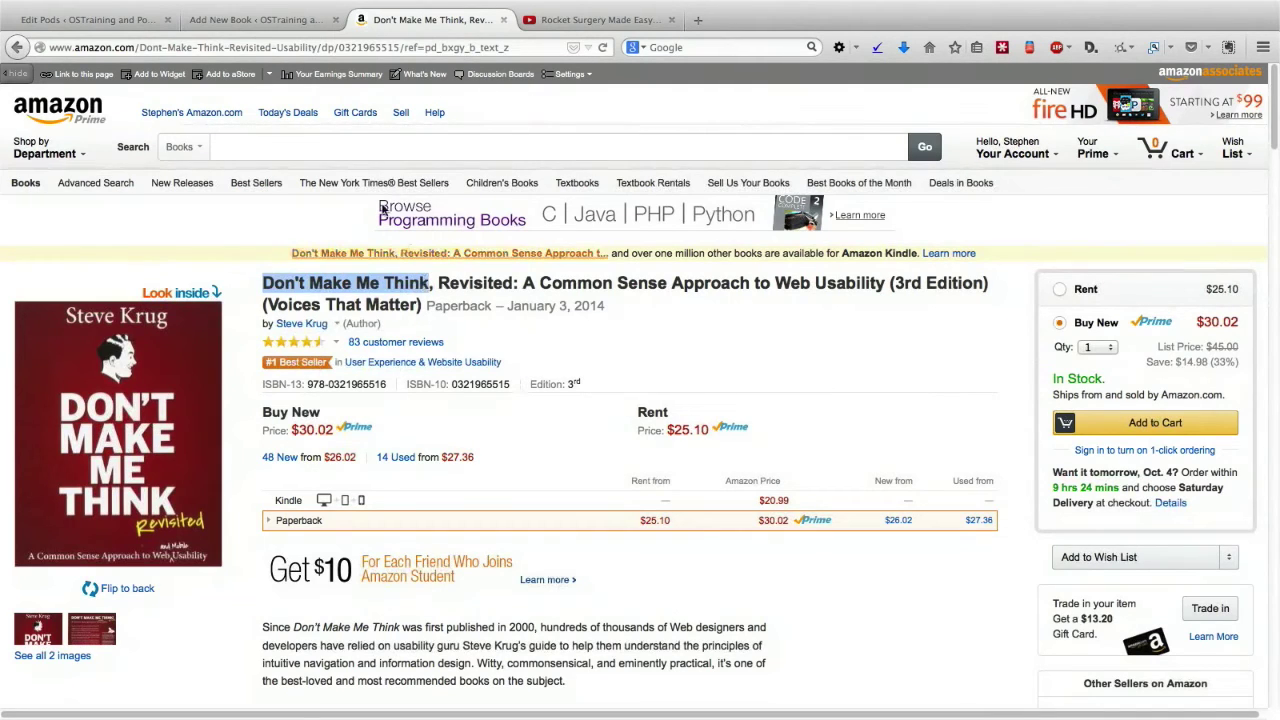
pyautogui.click(256, 19)
pyautogui.press('super+v')
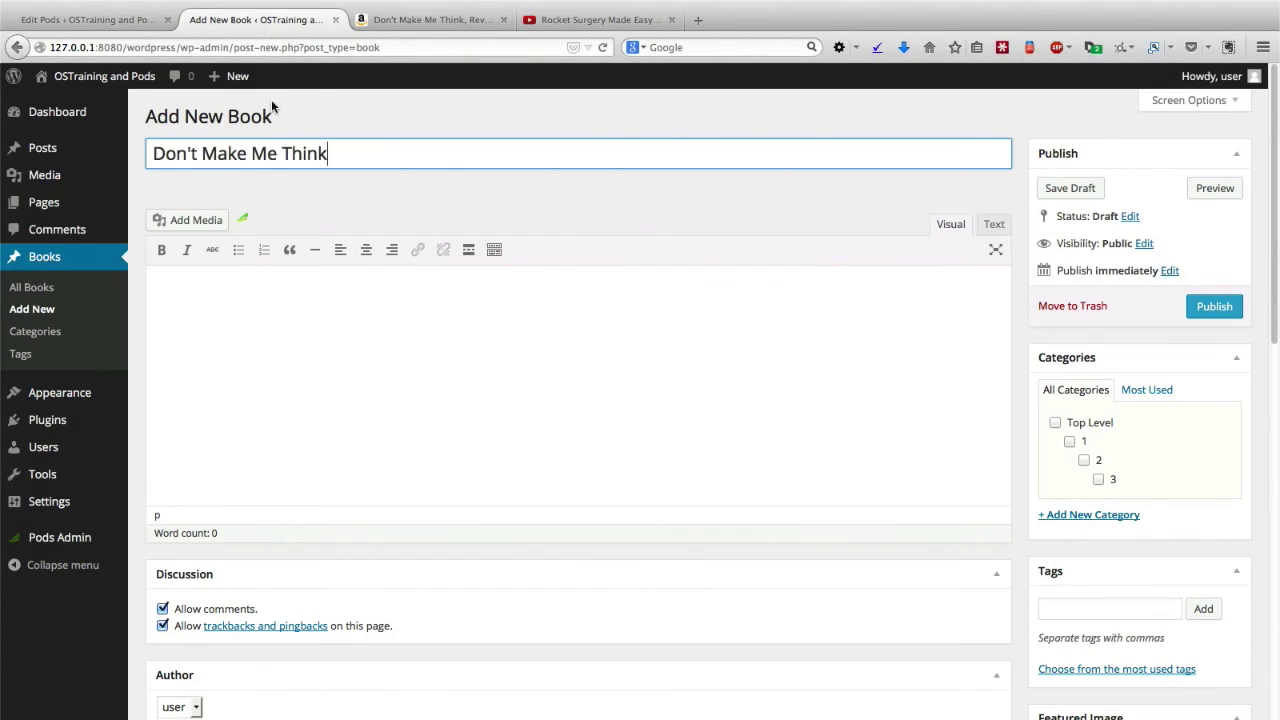
# Copy the first paragraph of the Amazon description, starting "Since Don't Make Me Think was first published in 2000", into the book's content.
pyautogui.click(391, 22)
pyautogui.scroll(-3, 422, 527)
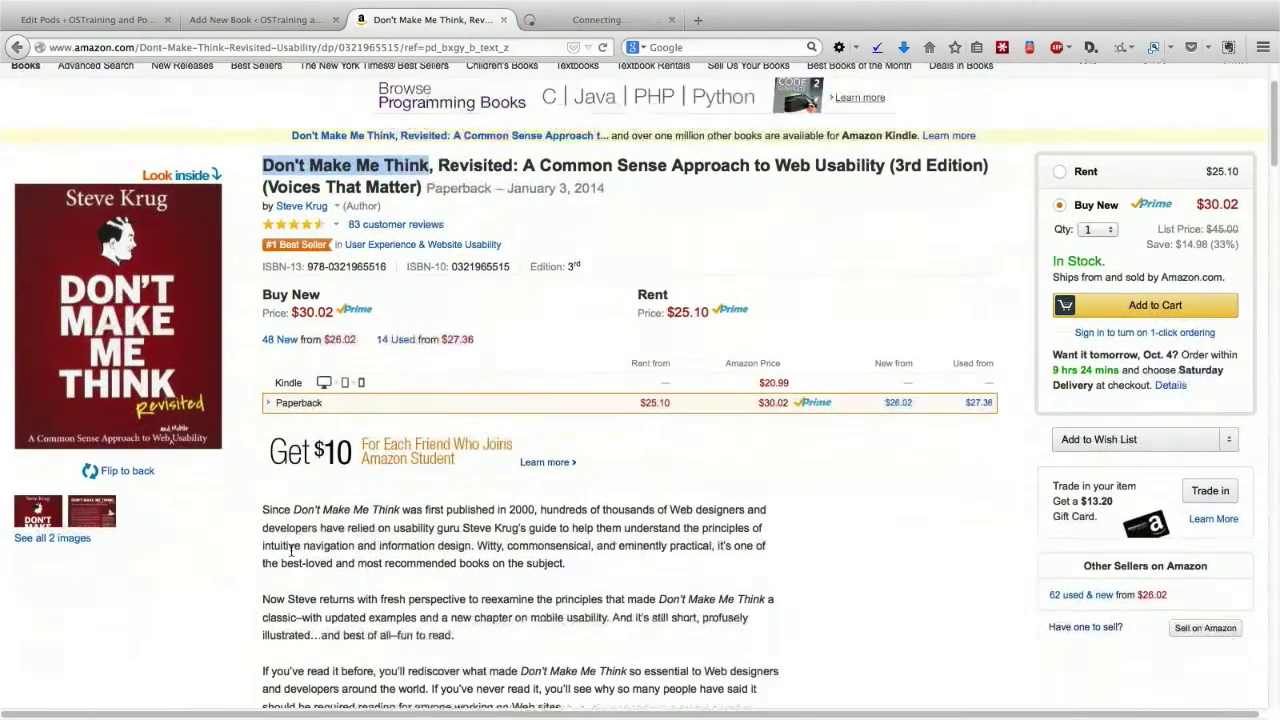
pyautogui.moveTo(262, 509); pyautogui.dragTo(573, 565)
pyautogui.press('super+c')
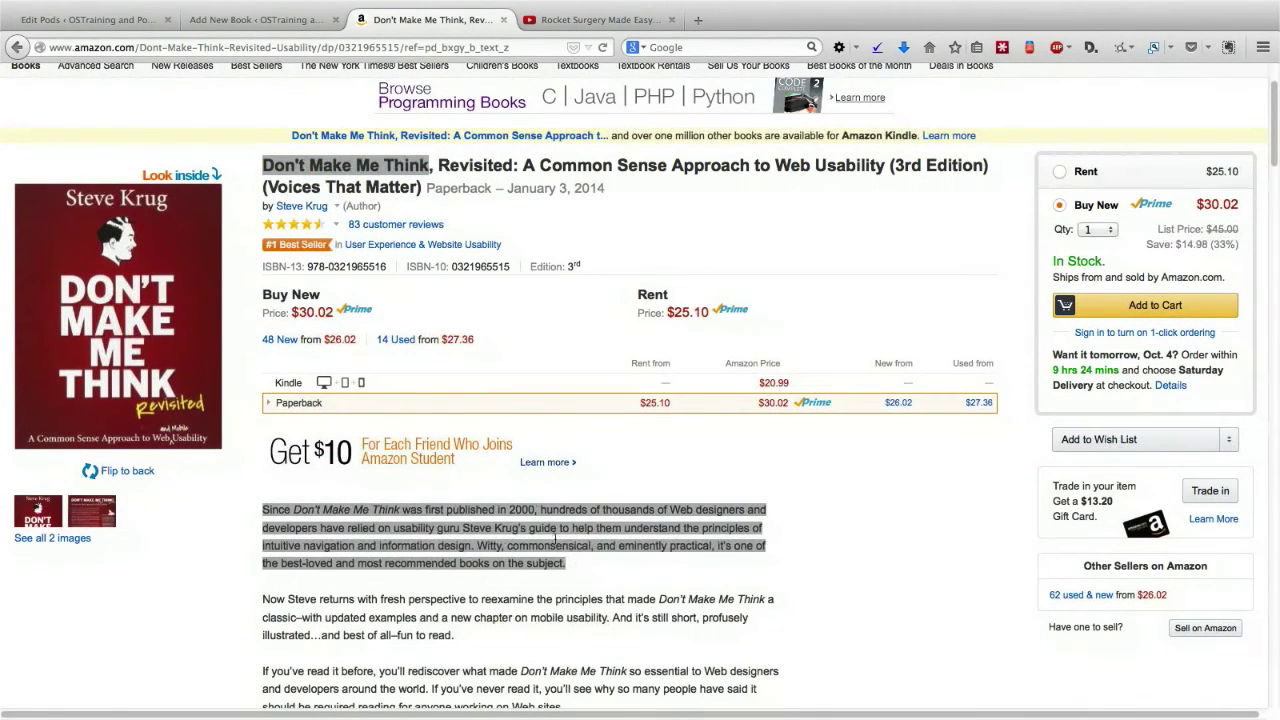
pyautogui.click(278, 25)
pyautogui.click(265, 353)
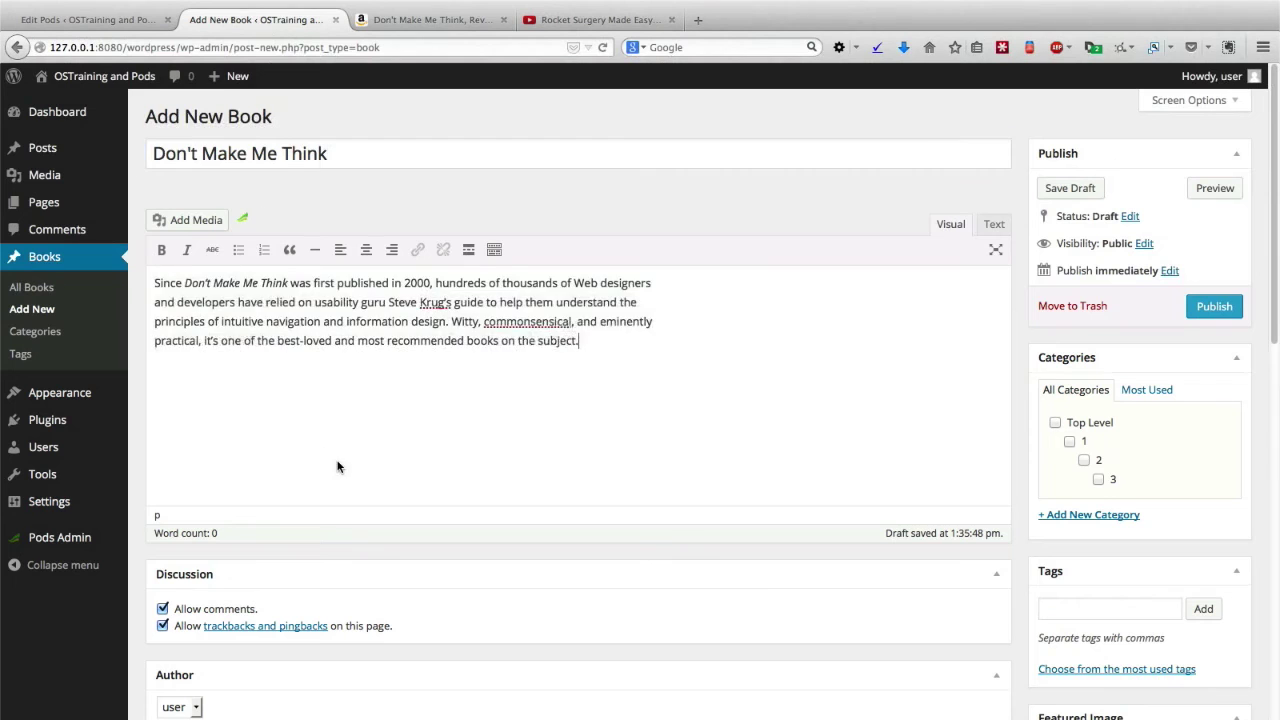
pyautogui.press('super+v')
# Fill in the Publisher field with "New Riders", copied from the Product Details on the Amazon page.
pyautogui.scroll(-10, 337, 460)
pyautogui.click(366, 392)
pyautogui.click(430, 19)
pyautogui.scroll(-10, 327, 364)
pyautogui.scroll(-3, 327, 370)
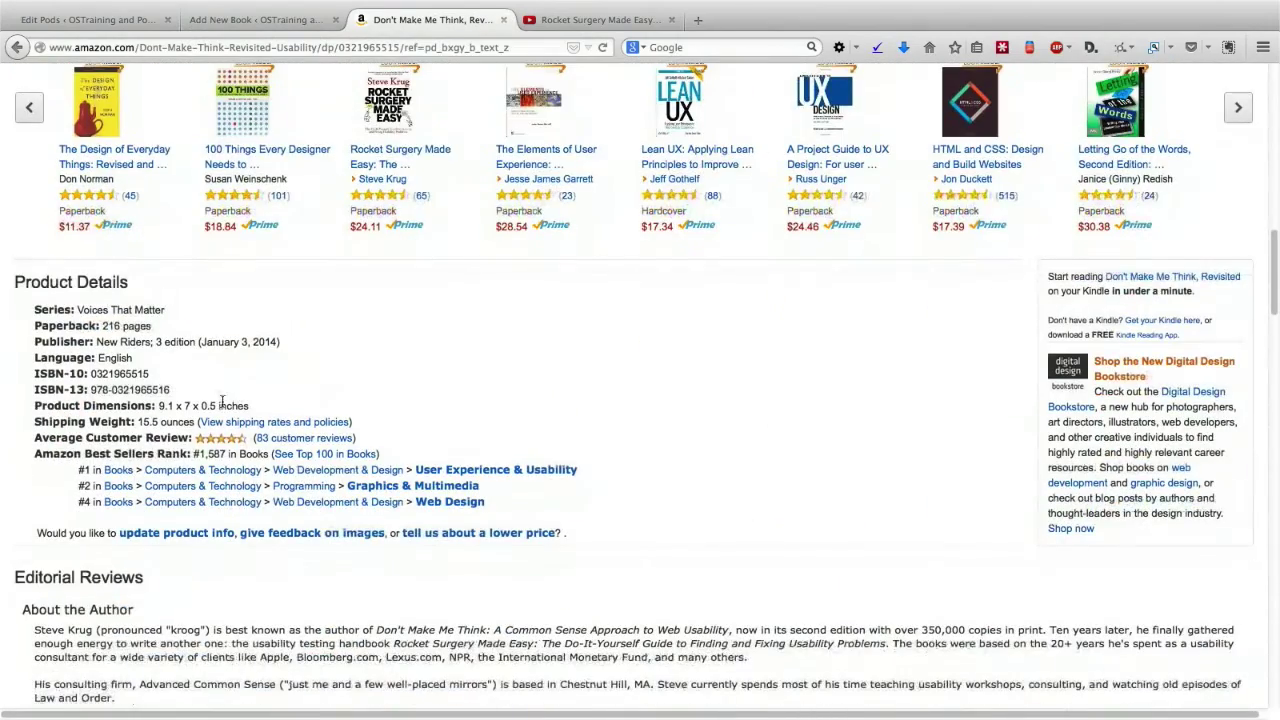
pyautogui.moveTo(166, 310); pyautogui.dragTo(150, 342)
pyautogui.hotkey('ctrl', 'c')
pyautogui.click(240, 19)
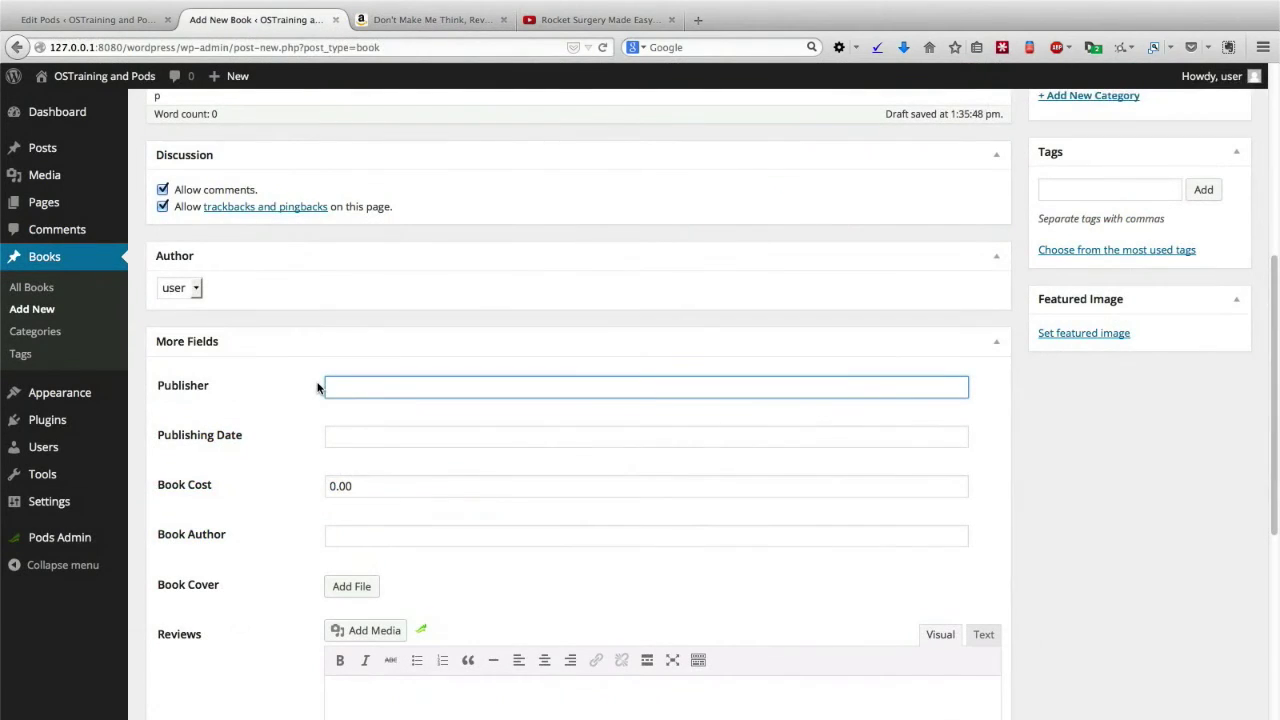
pyautogui.hotkey('ctrl', 'v')
pyautogui.click(430, 19)
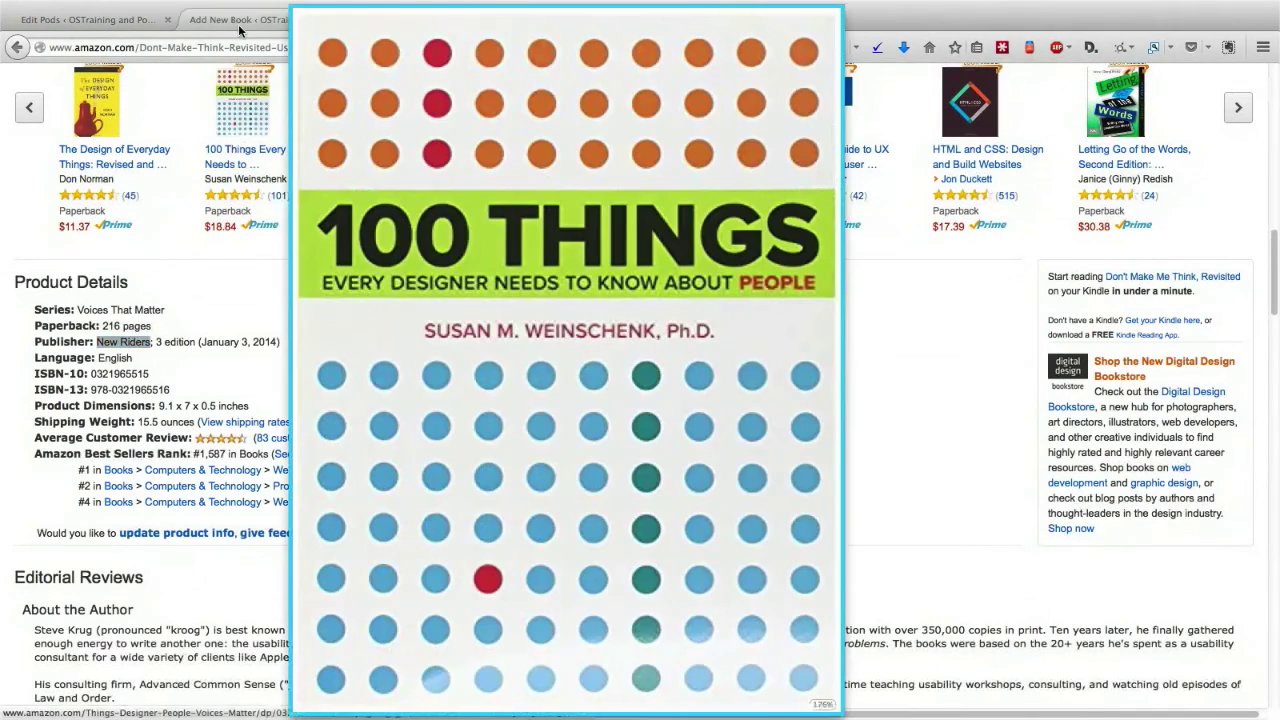
pyautogui.click(239, 28)
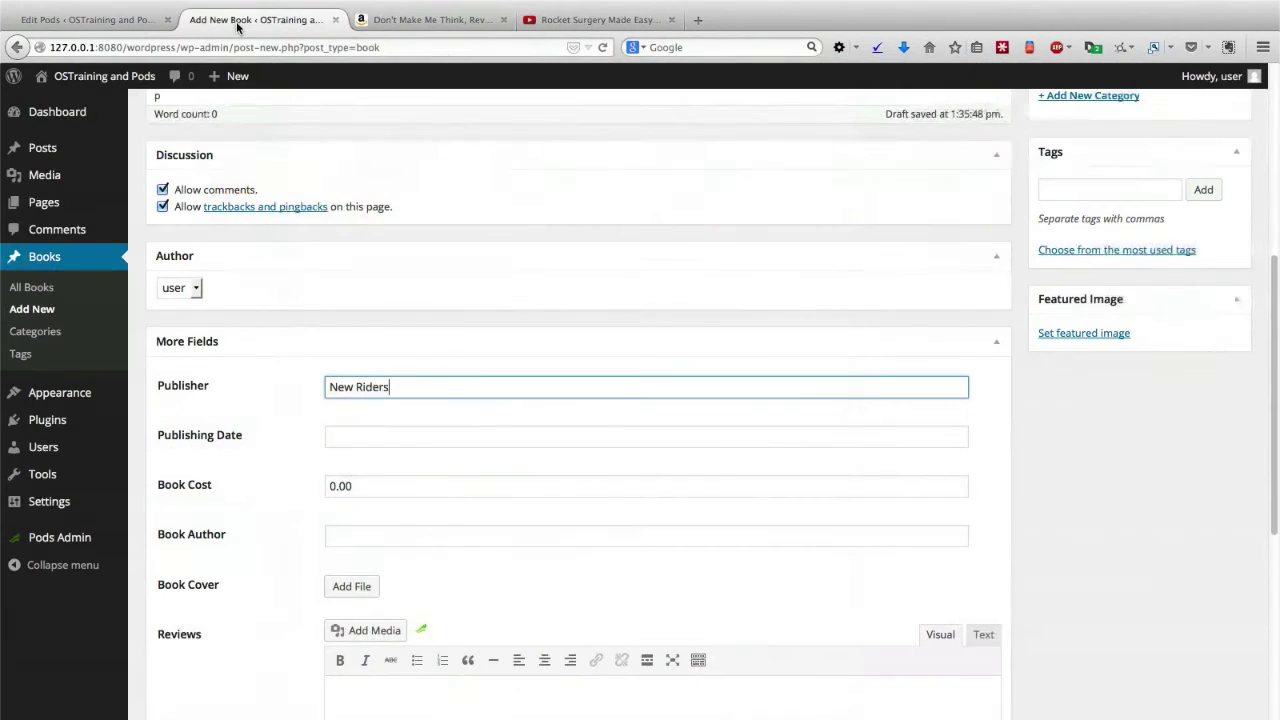
# Set the book's Publishing Date to 01/03/2014.
pyautogui.click(385, 436)
pyautogui.click(405, 467)
pyautogui.click(378, 485)
pyautogui.click(485, 522)
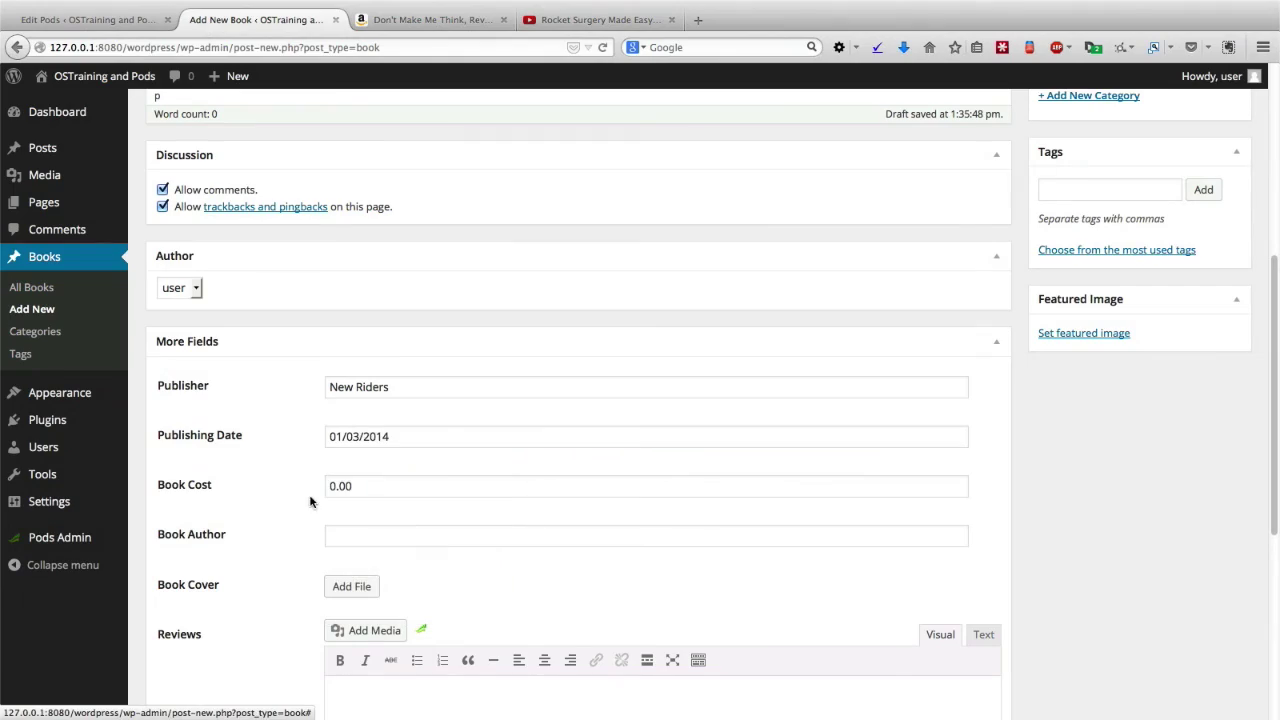
# Set the Book Cost to 30.02, using the Amazon purchase price, and the Book Author to Steve Krug.
pyautogui.click(420, 19)
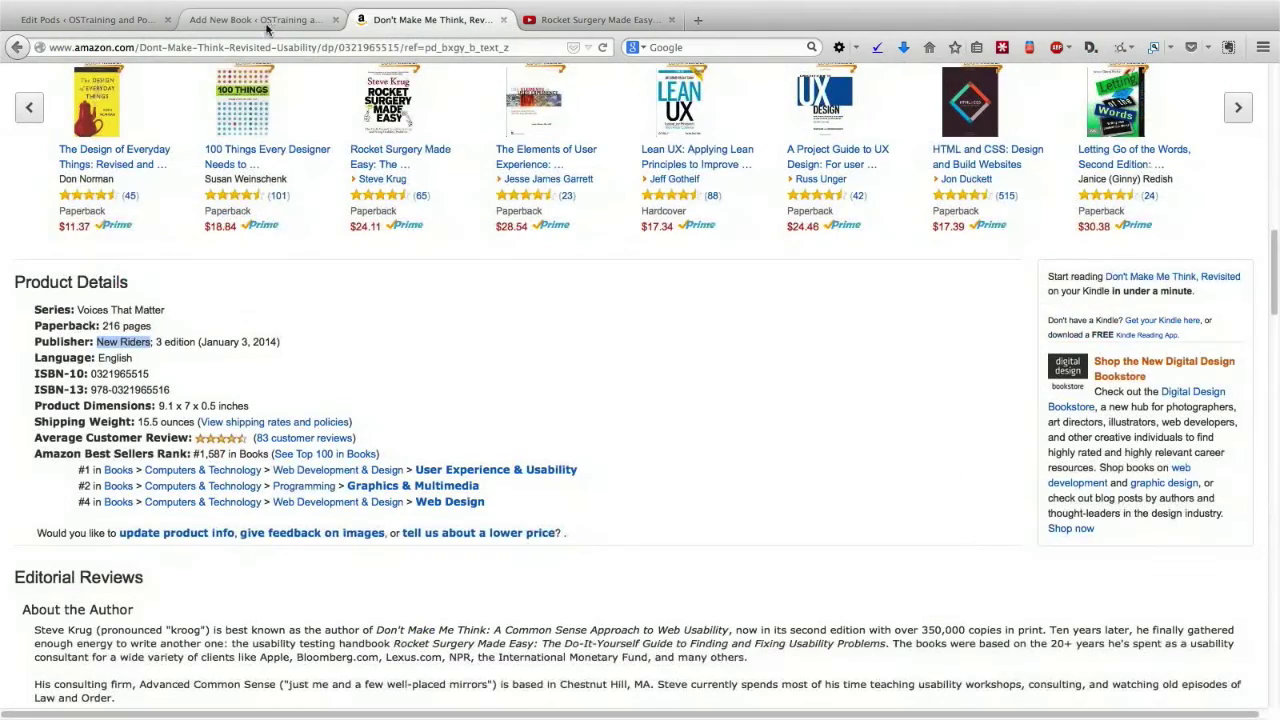
pyautogui.scroll(5, 290, 360)
pyautogui.click(271, 246)
pyautogui.scroll(3, 290, 300)
pyautogui.tripleClick(297, 240)
pyautogui.scroll(3, 297, 240)
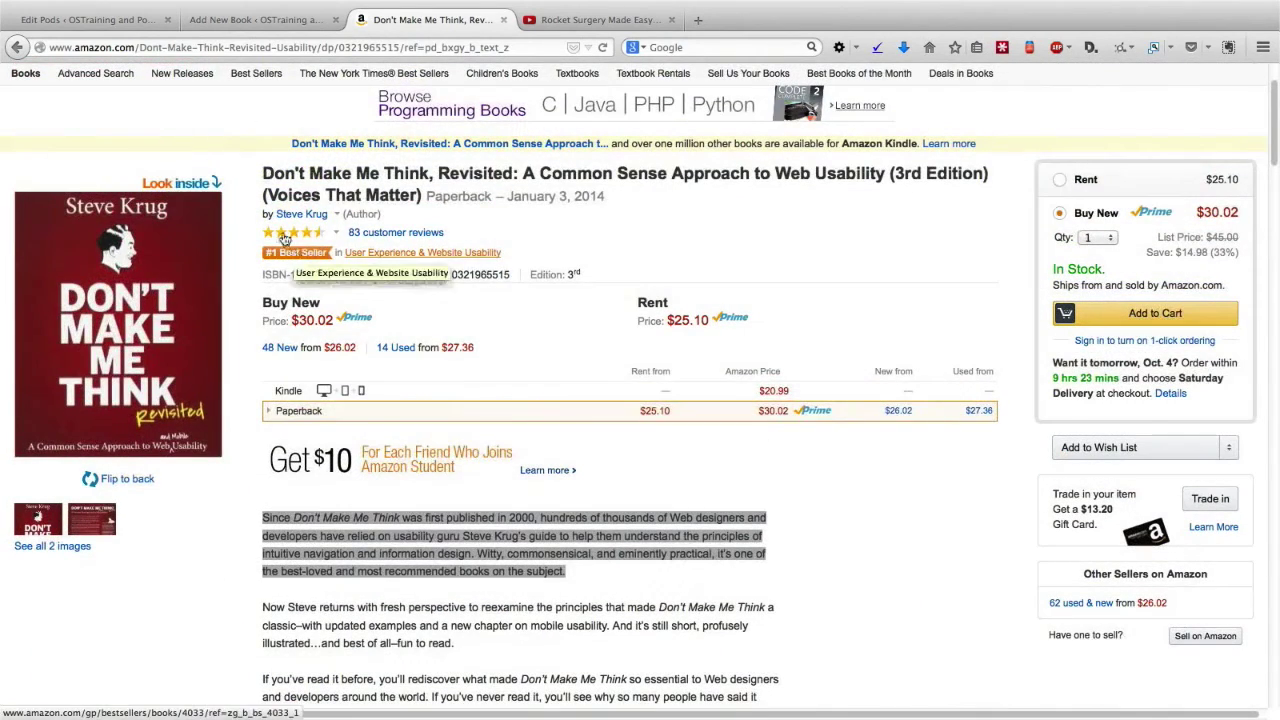
pyautogui.click(255, 19)
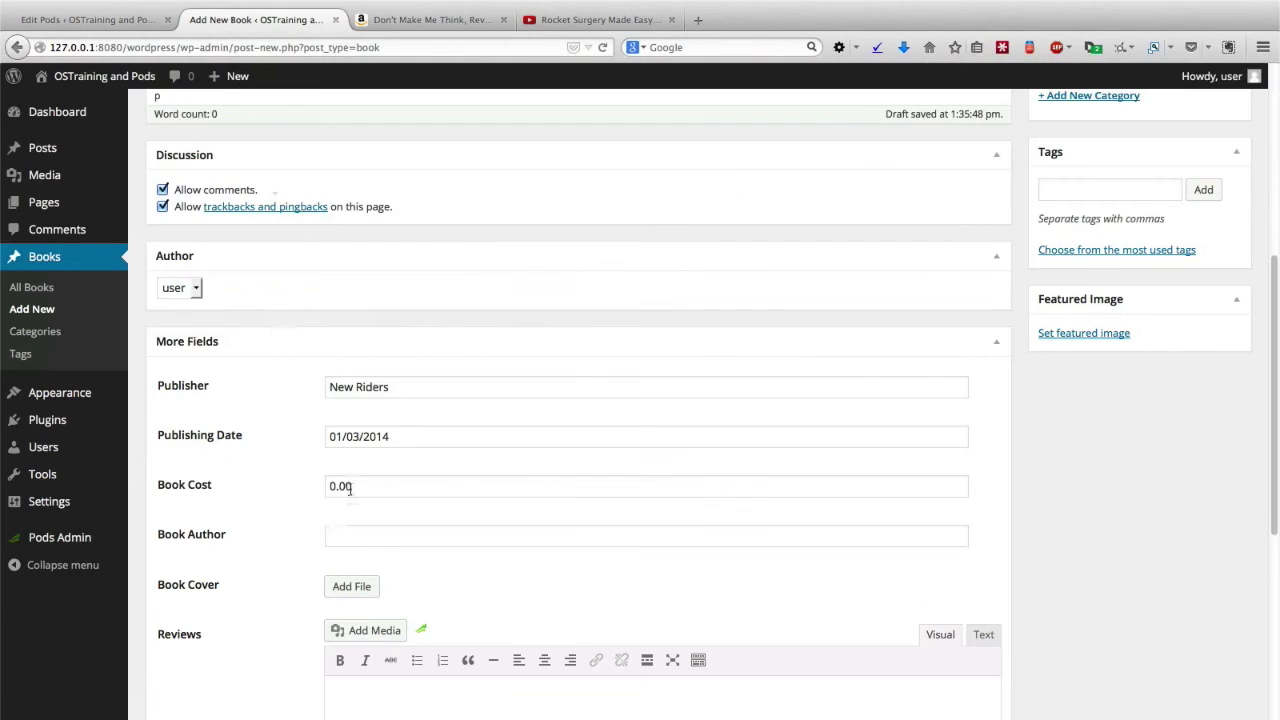
pyautogui.moveTo(349, 489); pyautogui.dragTo(313, 488)
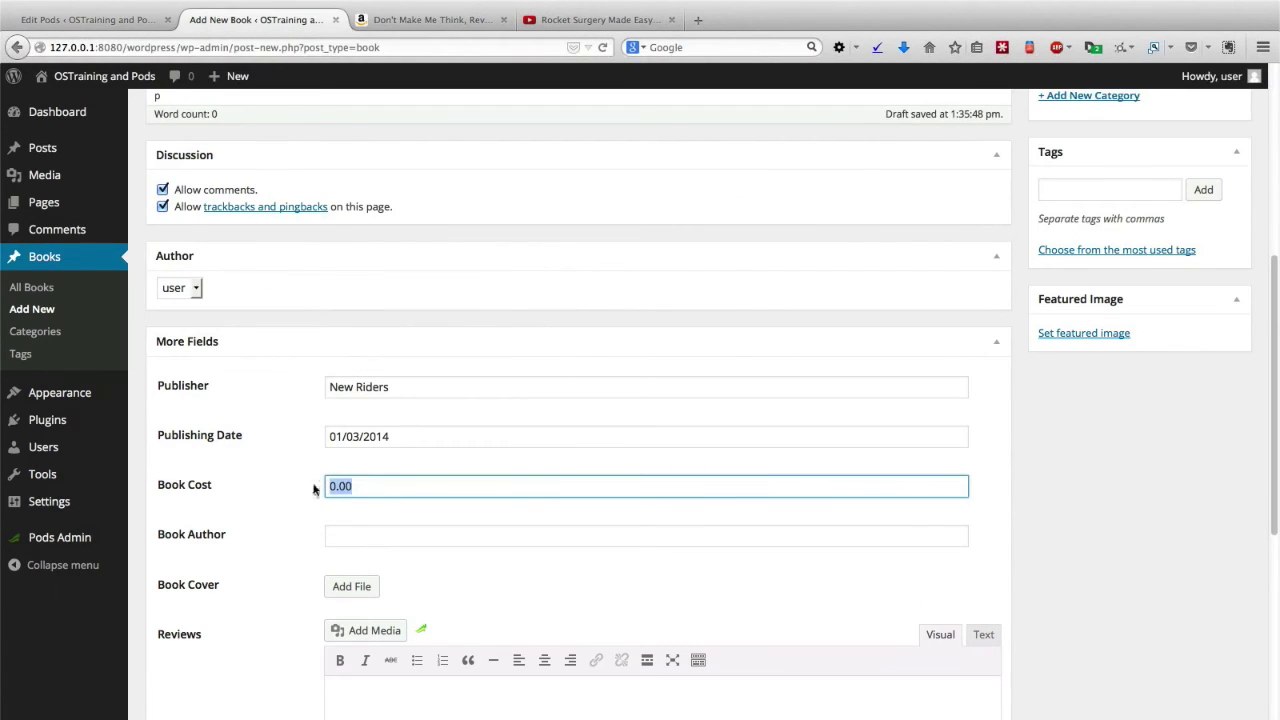
pyautogui.write('30.')
pyautogui.click(340, 537)
pyautogui.write('Steve Krug')
# Save the book's cover image from the Amazon page to the Downloads folder as stevekrug.jpg.
pyautogui.click(435, 30)
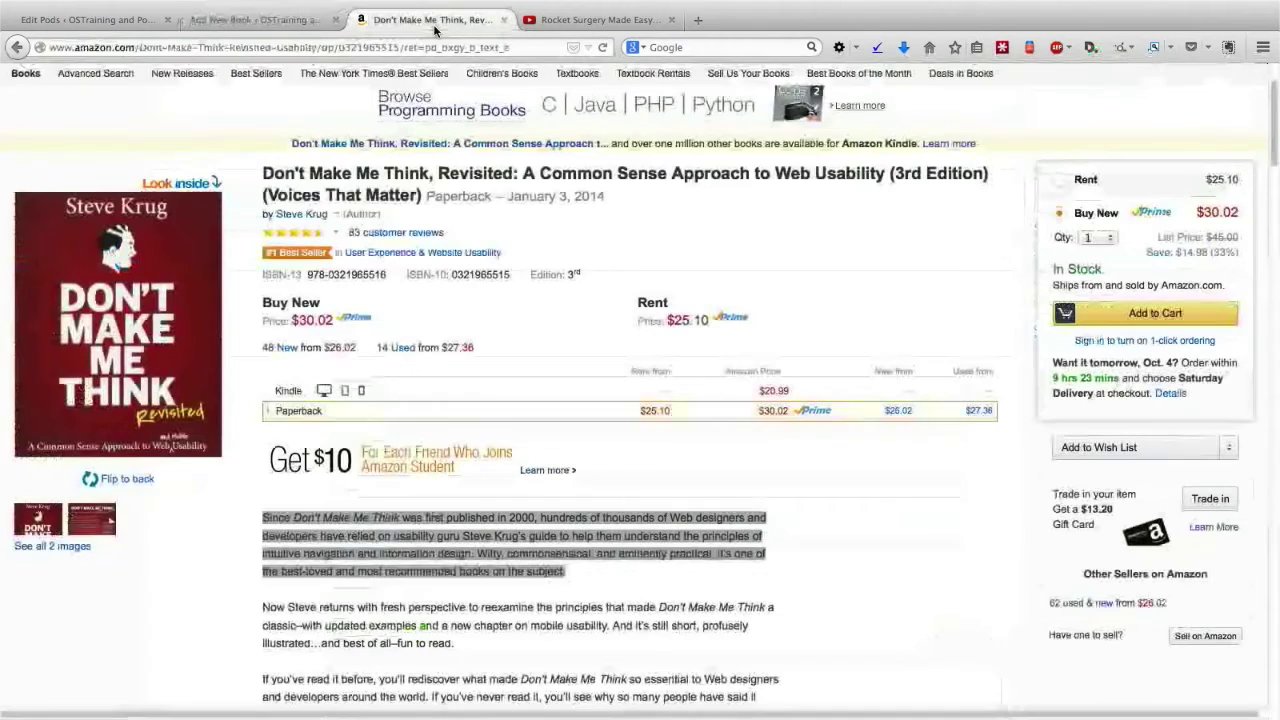
pyautogui.rightClick(161, 270)
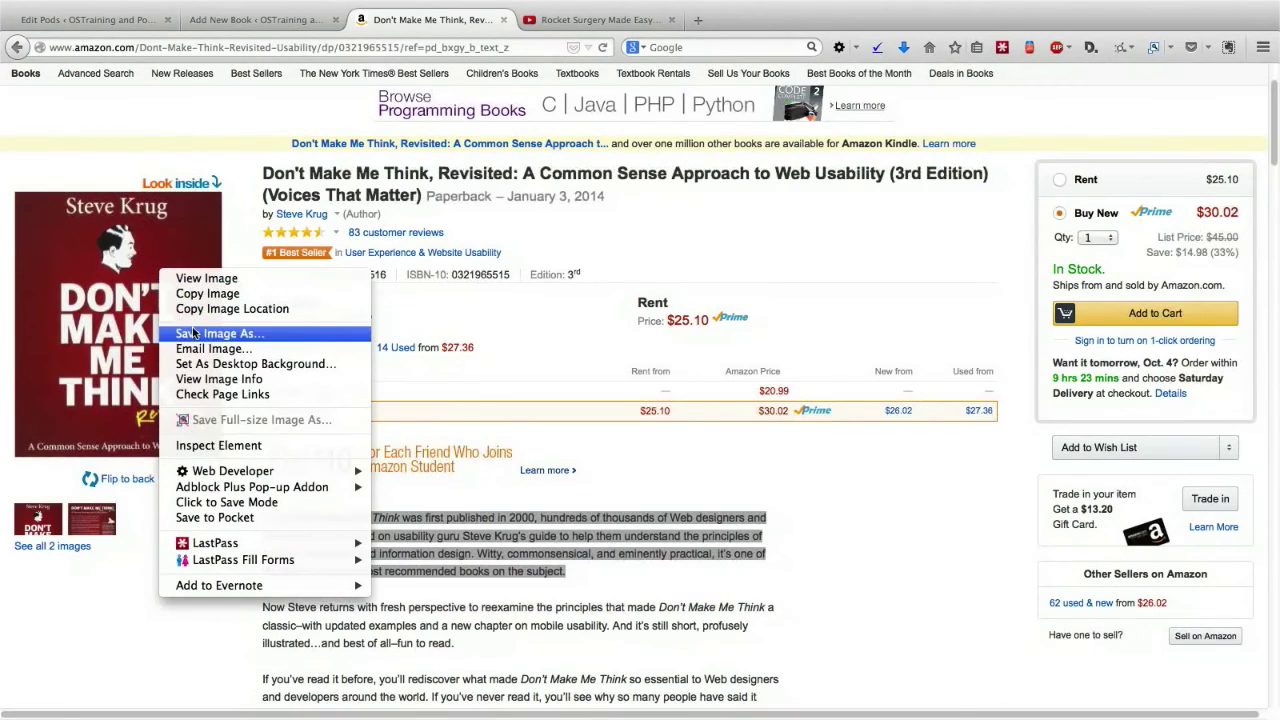
pyautogui.press('Escape')
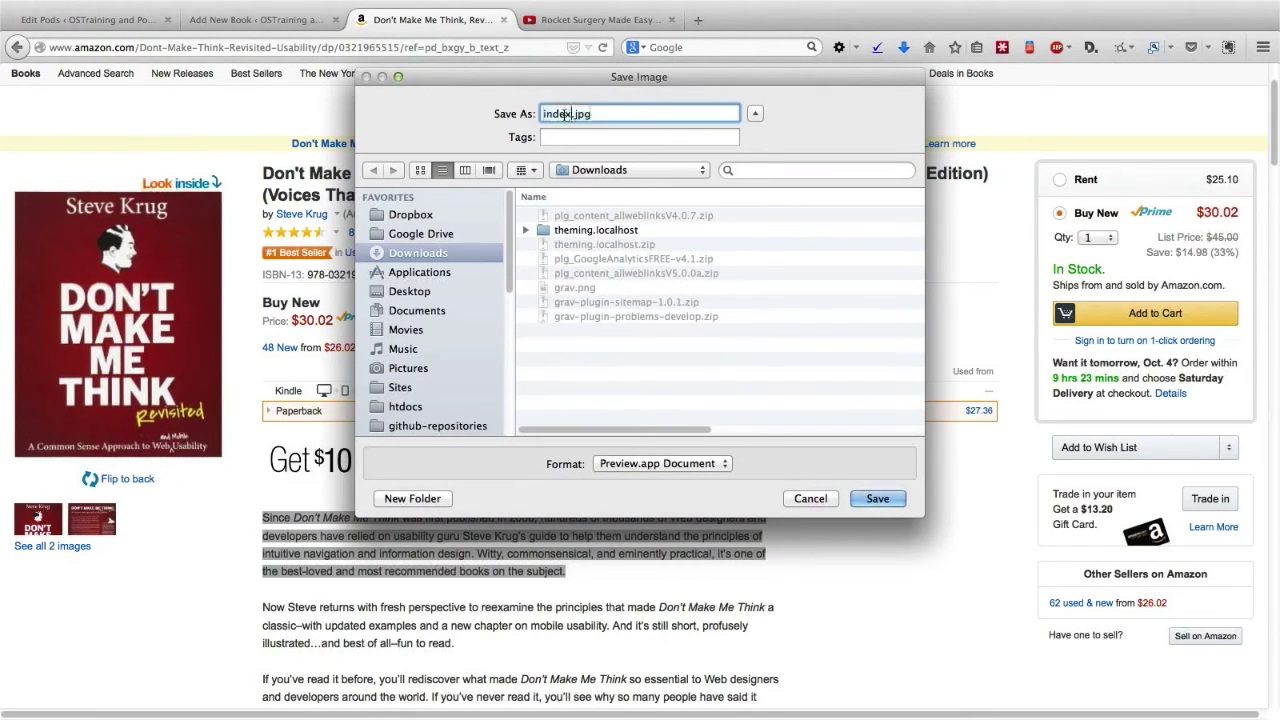
pyautogui.write('seve')
pyautogui.press('BackSpace')
pyautogui.press('BackSpace')
pyautogui.press('BackSpace')
pyautogui.press('BackSpace')
pyautogui.write('stevekrug')
pyautogui.press('Return')
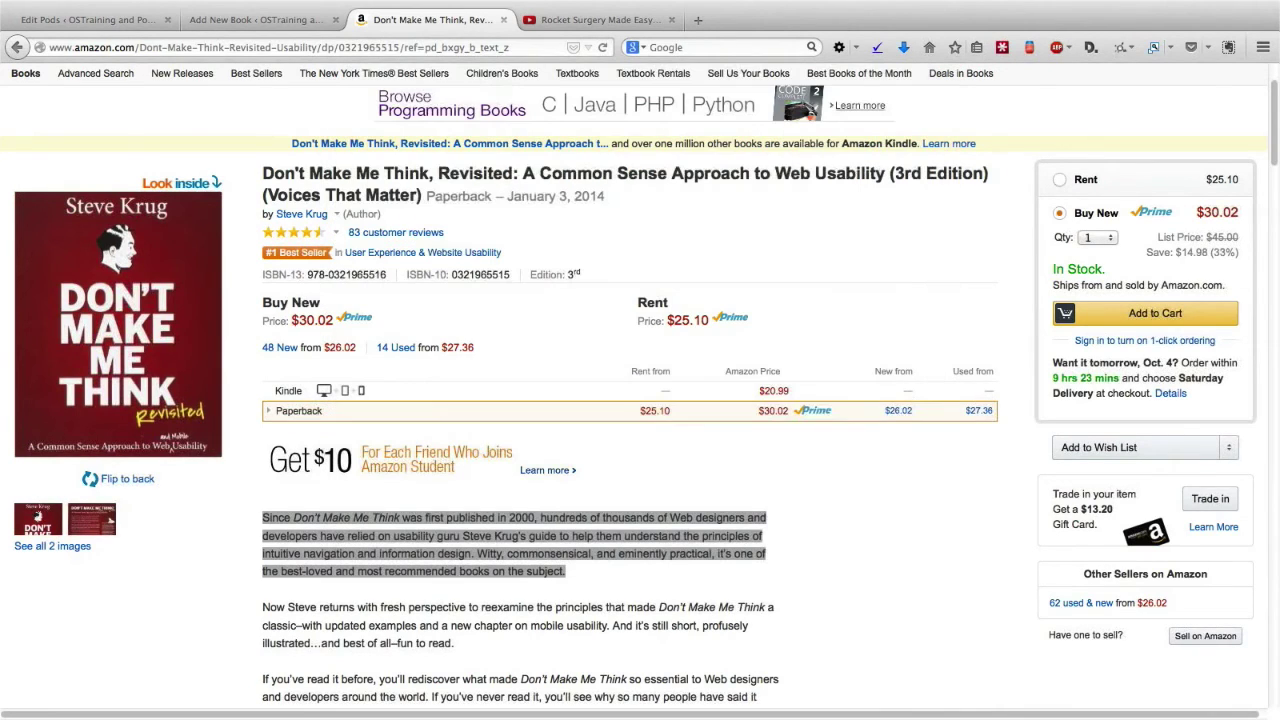
# Upload stevekrug.jpg from Downloads as the Book Cover and change its title to "steve krug".
pyautogui.click(268, 25)
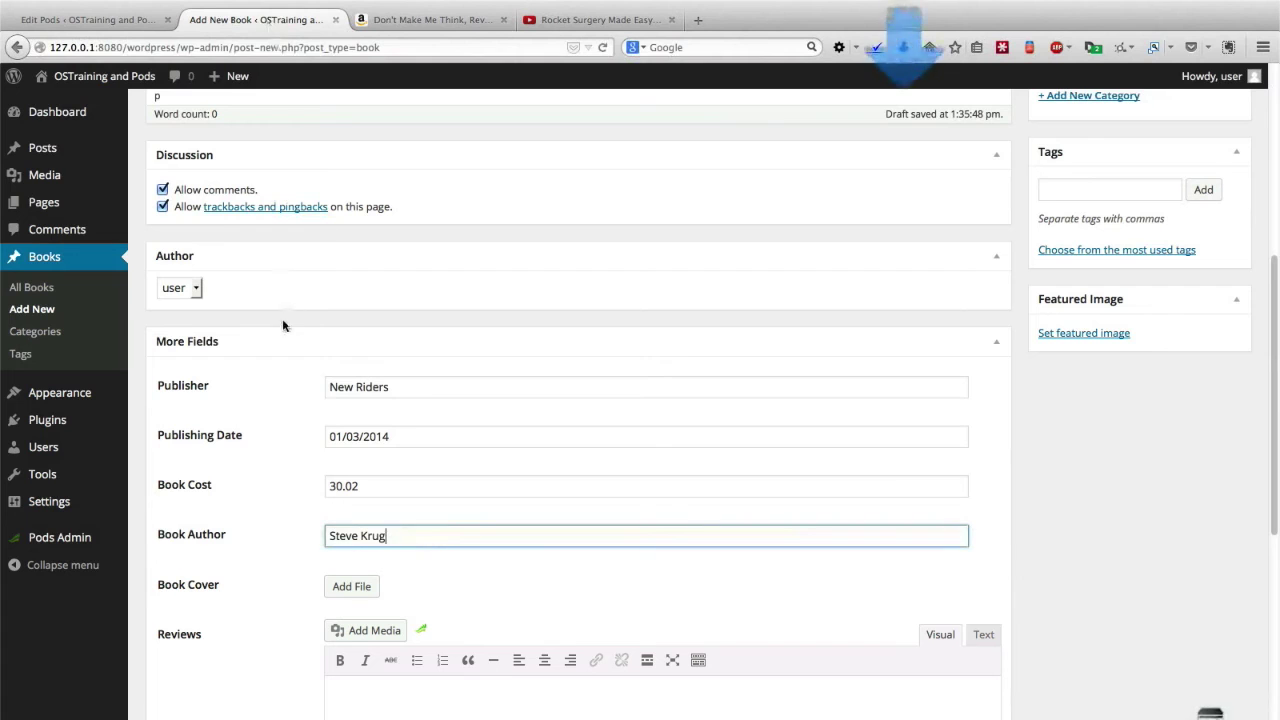
pyautogui.scroll(-3, 281, 330)
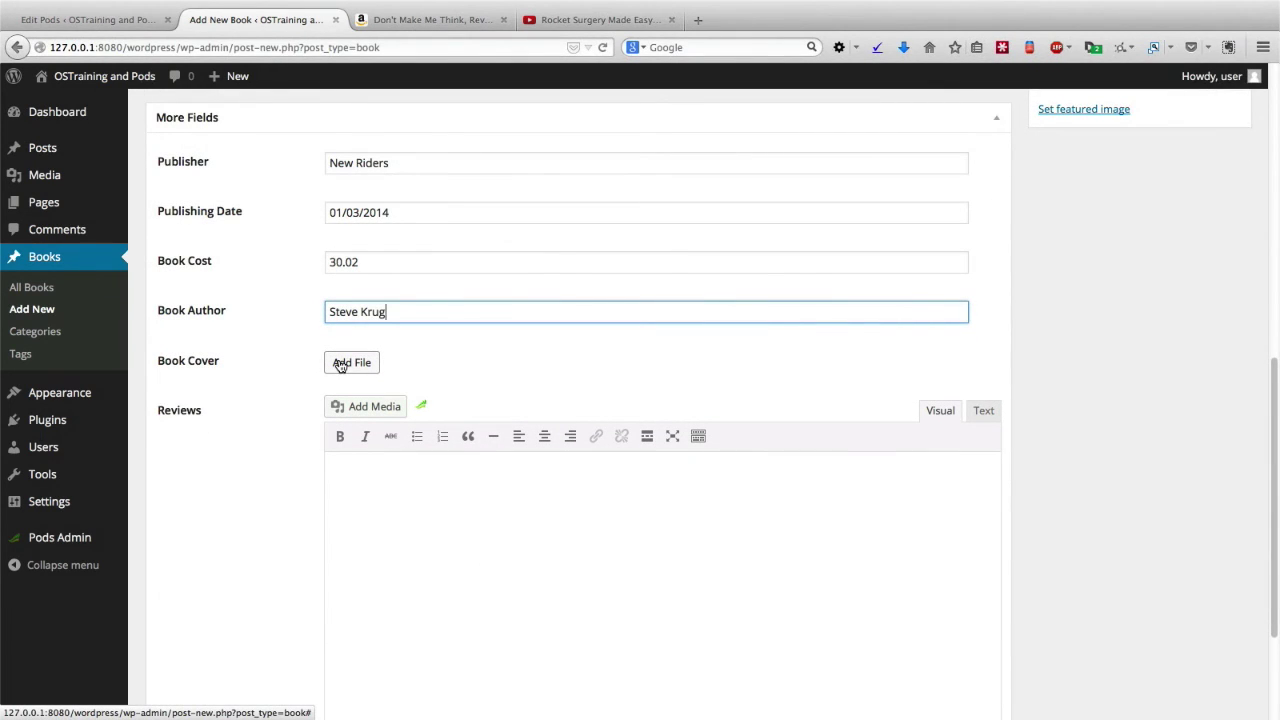
pyautogui.click(341, 364)
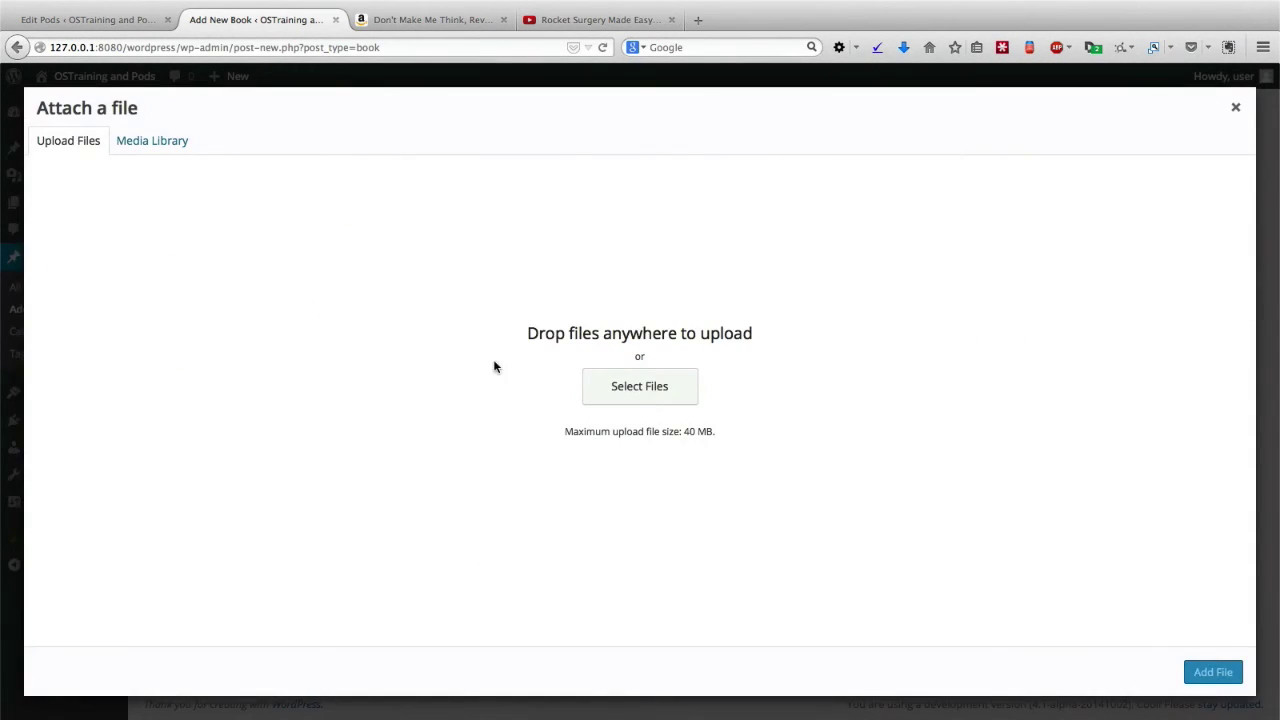
pyautogui.click(155, 143)
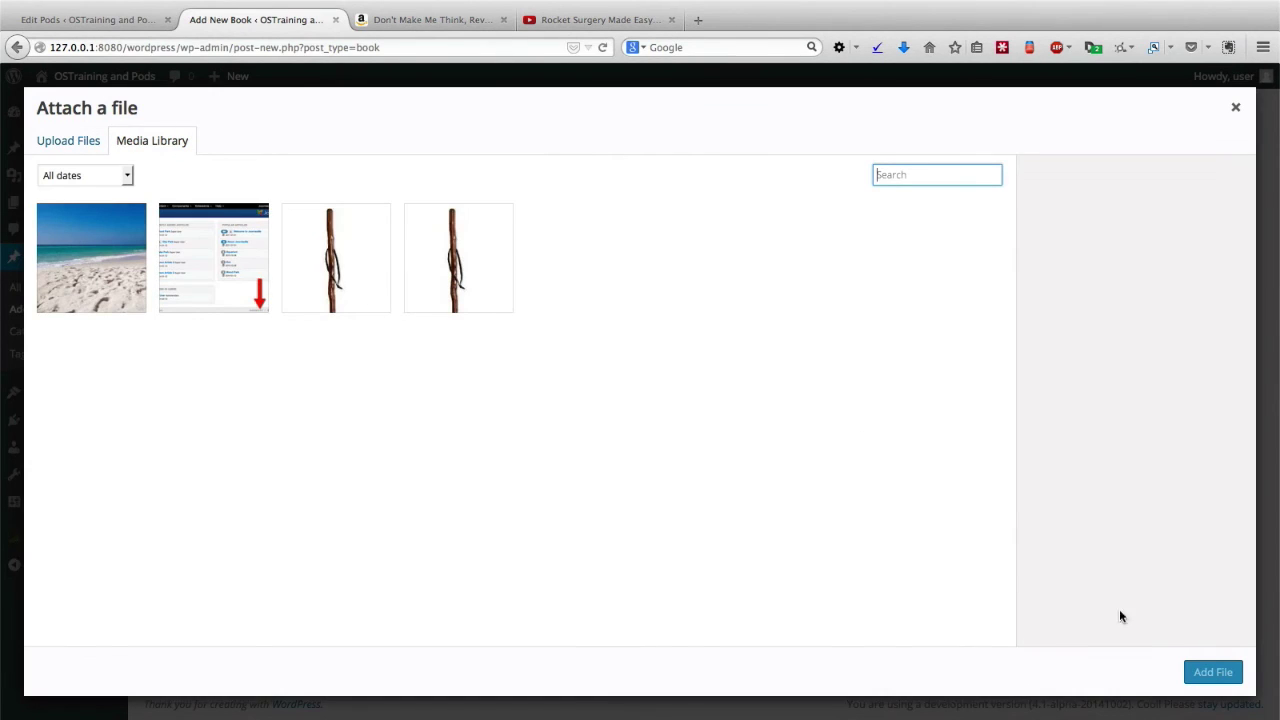
pyautogui.click(80, 150)
pyautogui.click(639, 386)
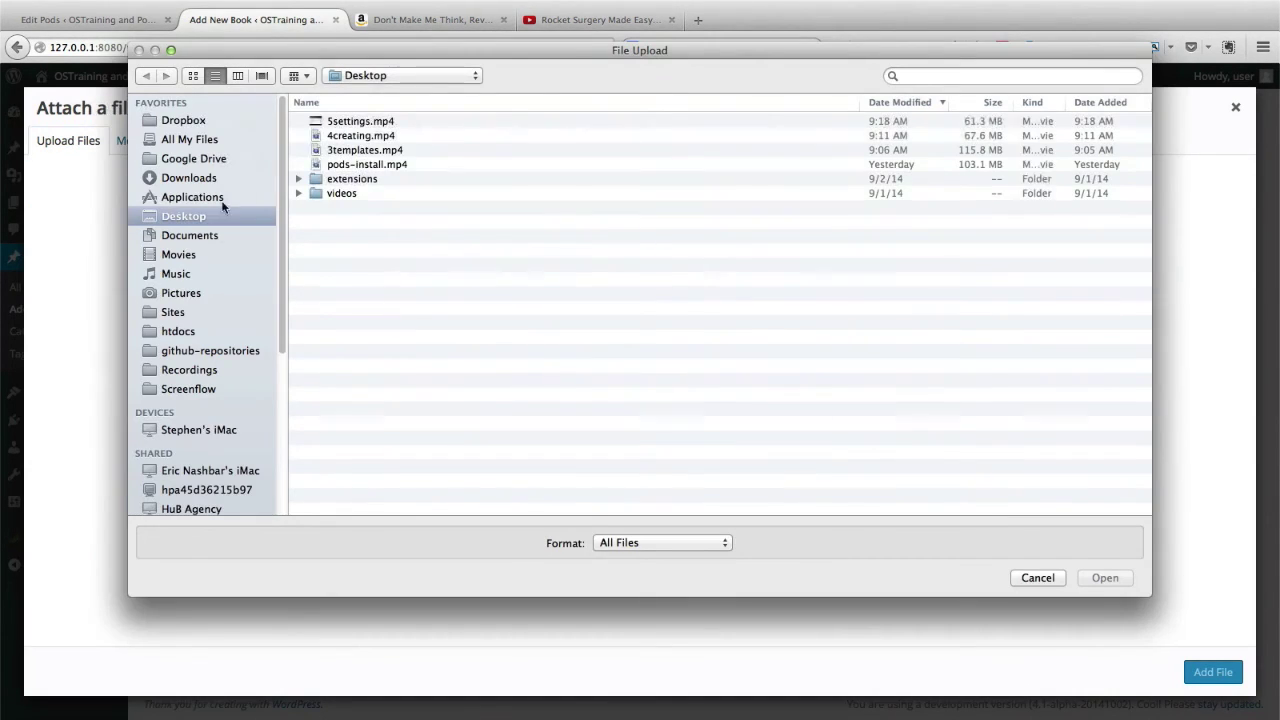
pyautogui.click(176, 179)
pyautogui.click(338, 121)
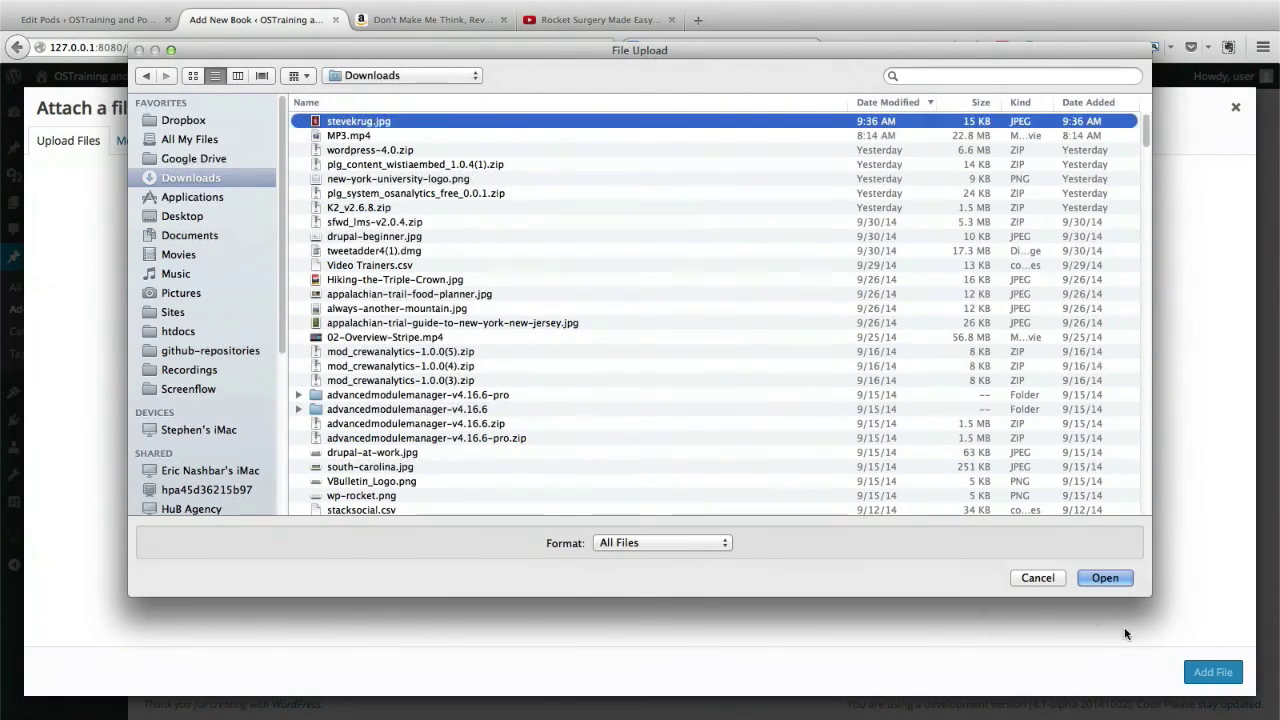
pyautogui.click(1100, 578)
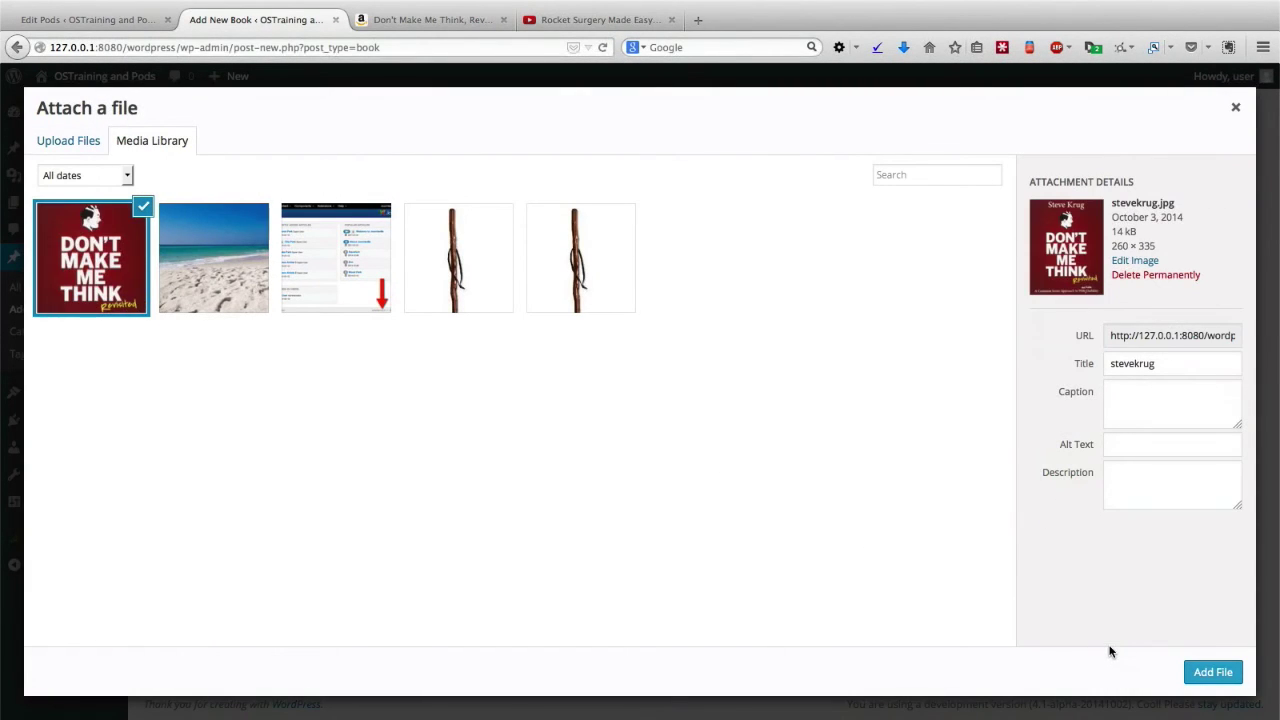
pyautogui.click(1210, 671)
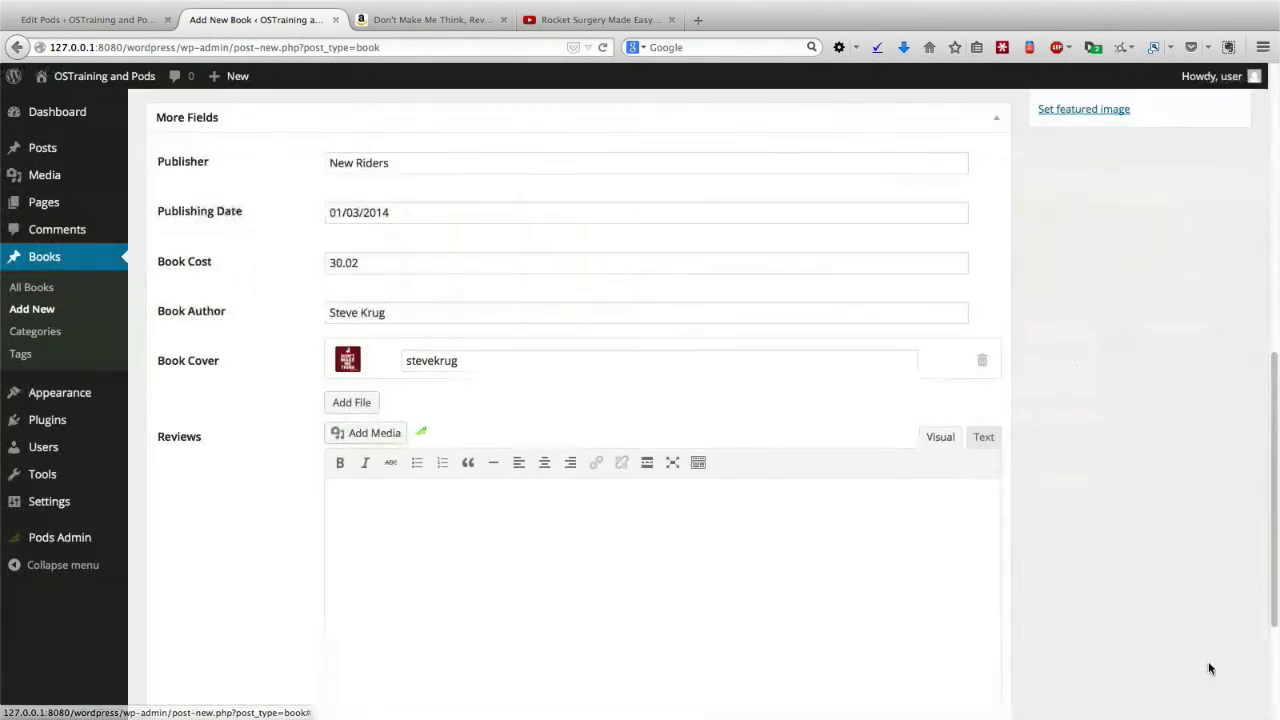
pyautogui.click(433, 360)
pyautogui.scroll(-1, 433, 360)
# Copy the quoted review with its attribution, starting "After reading it over a couple of hours", from the Amazon page into the Reviews field.
pyautogui.click(384, 455)
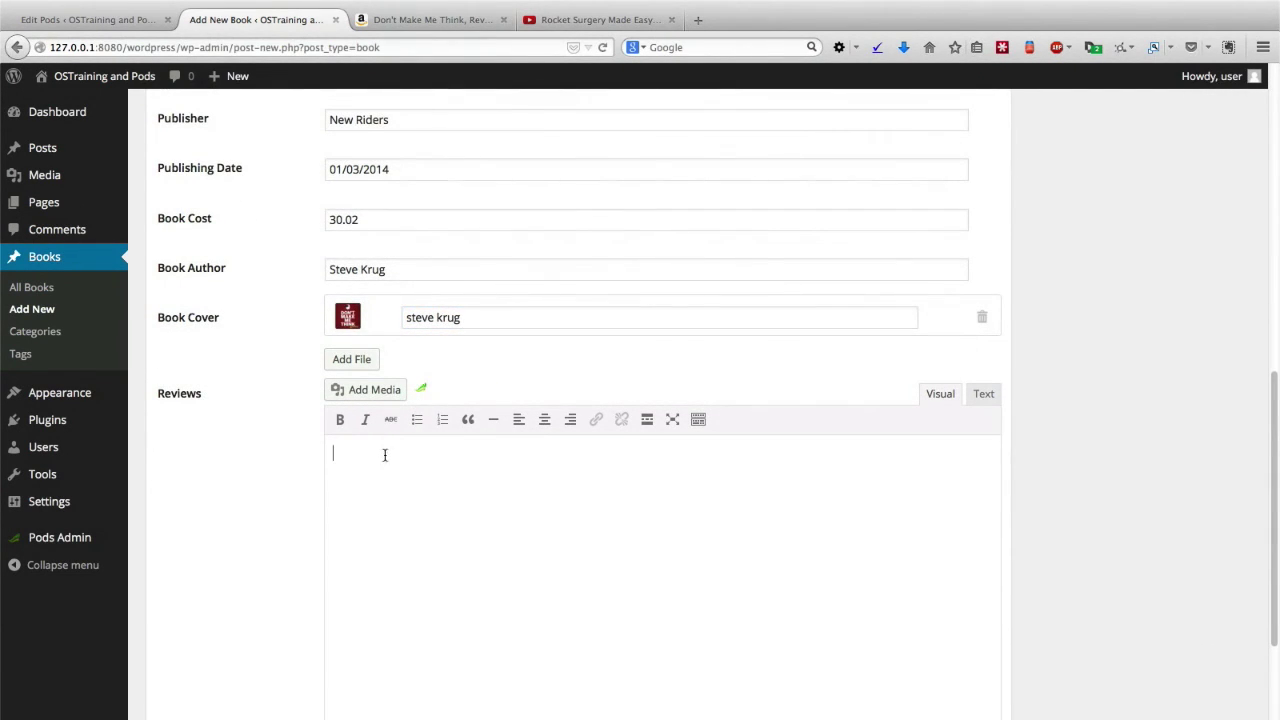
pyautogui.scroll(-2, 281, 453)
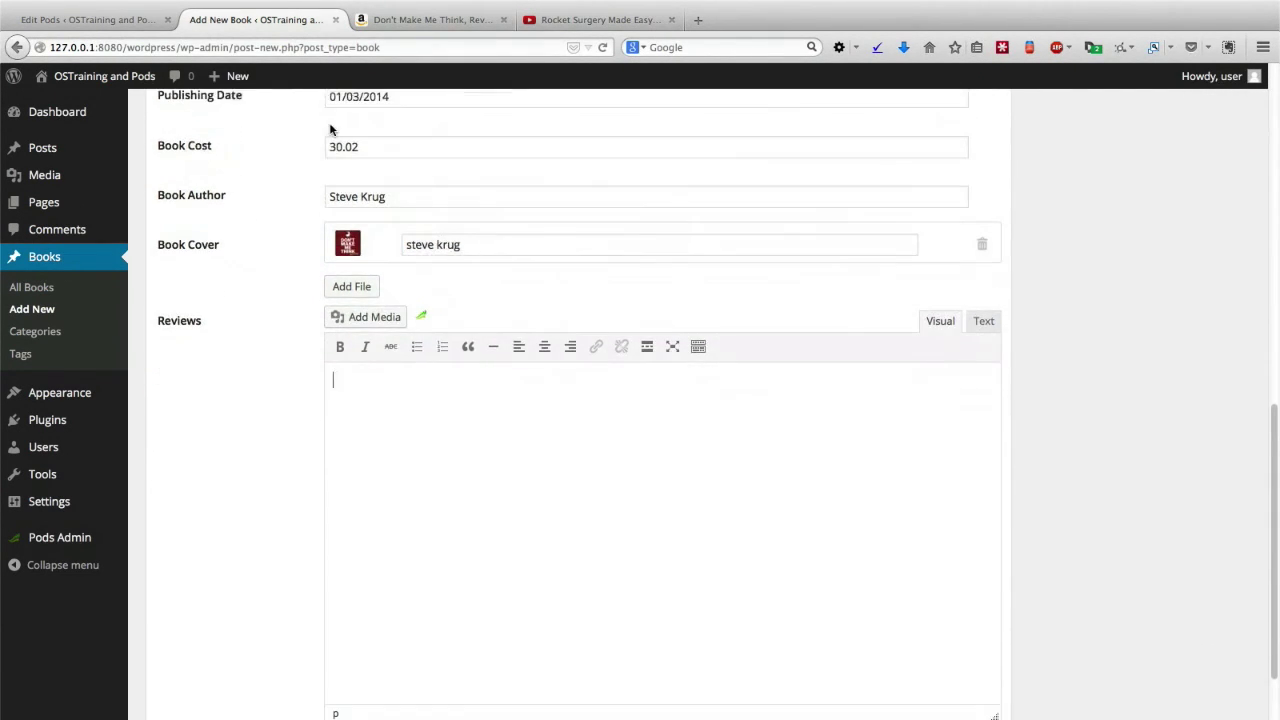
pyautogui.click(384, 24)
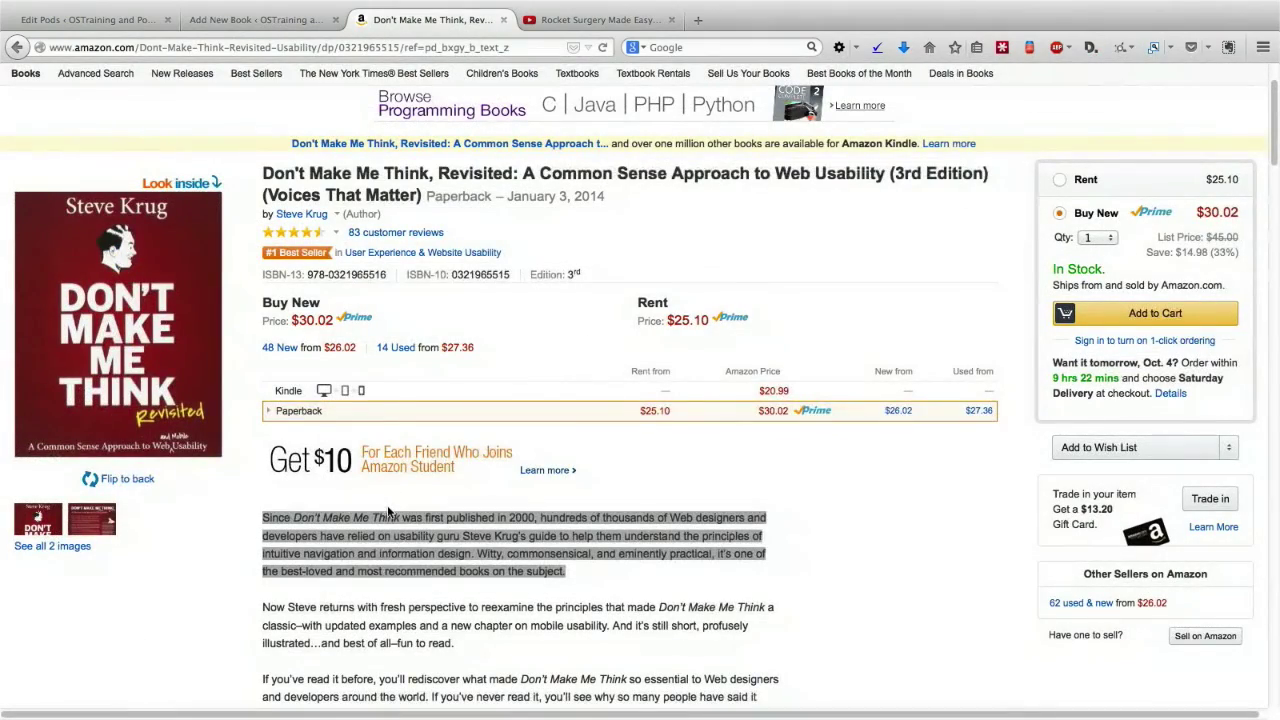
pyautogui.scroll(-1, 385, 508)
pyautogui.scroll(-5, 385, 508)
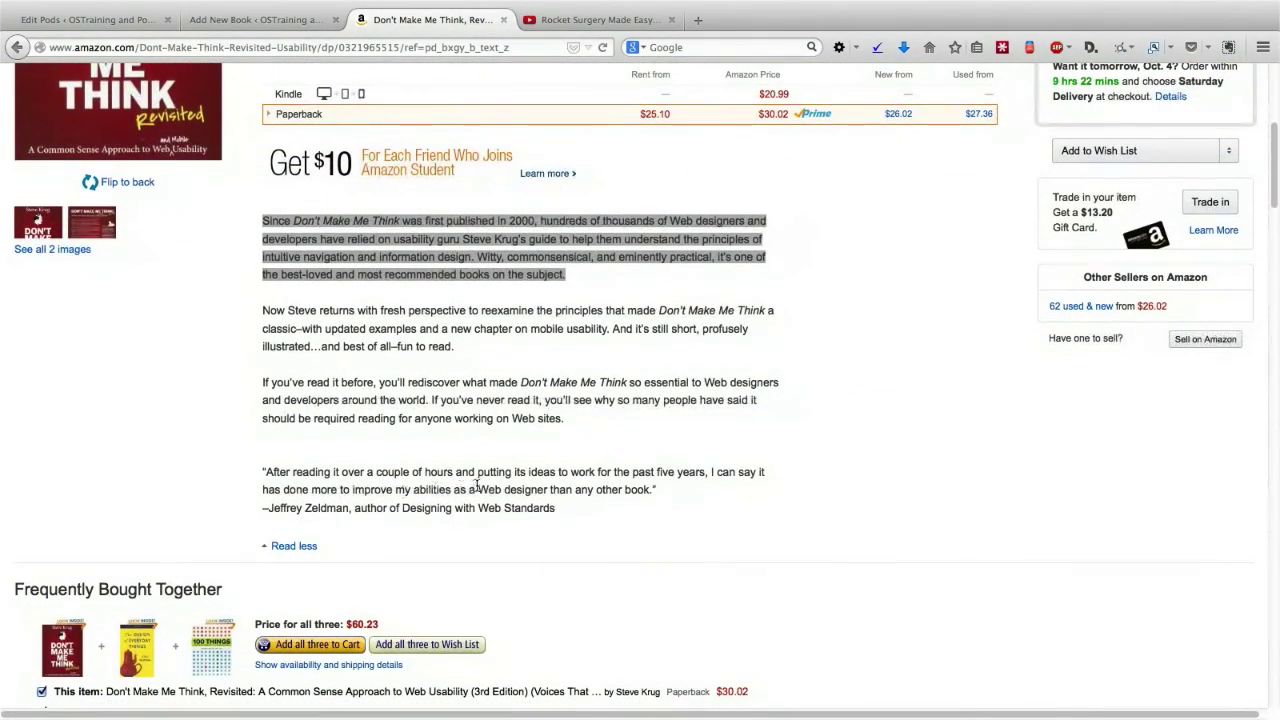
pyautogui.click(562, 510)
pyautogui.moveTo(562, 510); pyautogui.dragTo(260, 470)
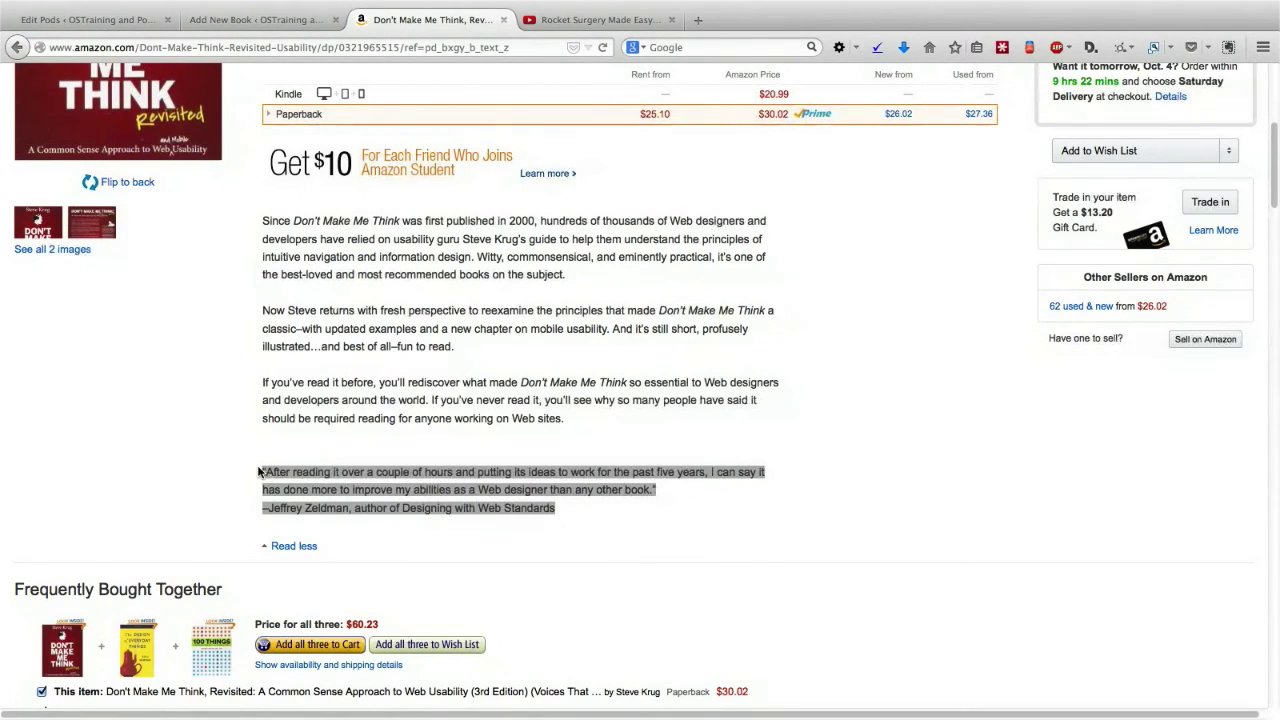
pyautogui.press('super+c')
pyautogui.click(230, 20)
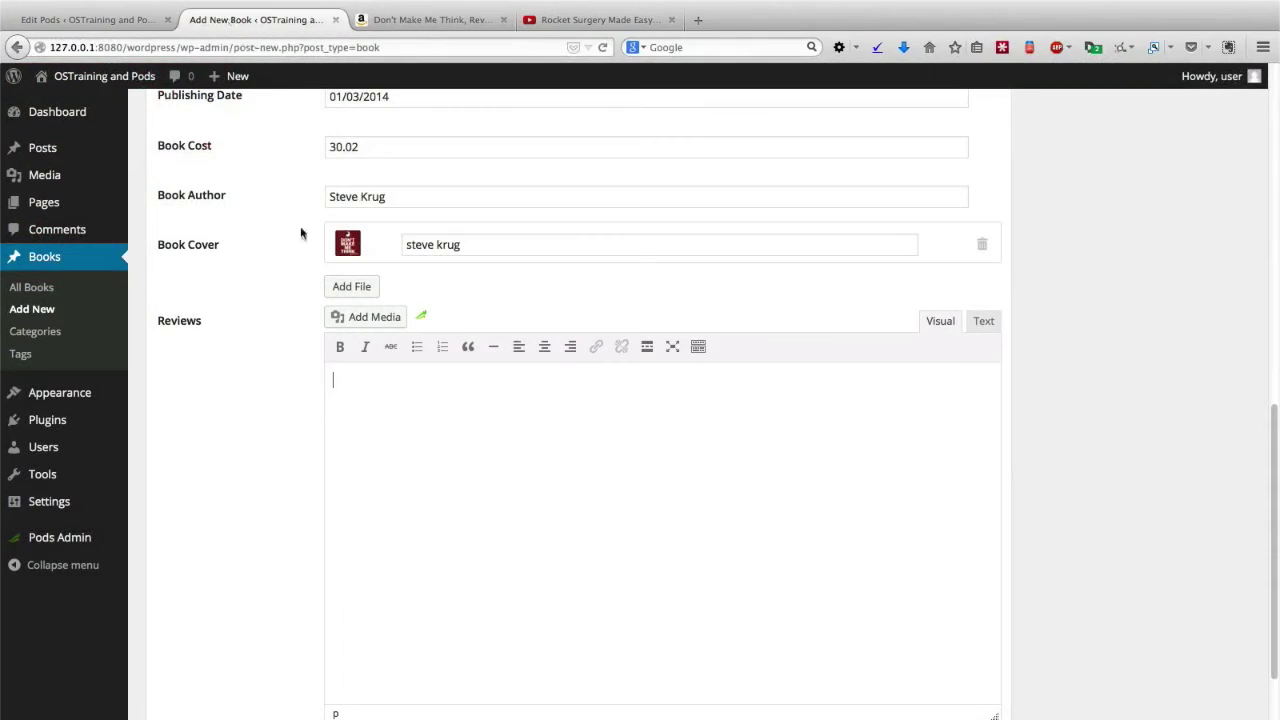
pyautogui.click(344, 382)
pyautogui.press('super+v')
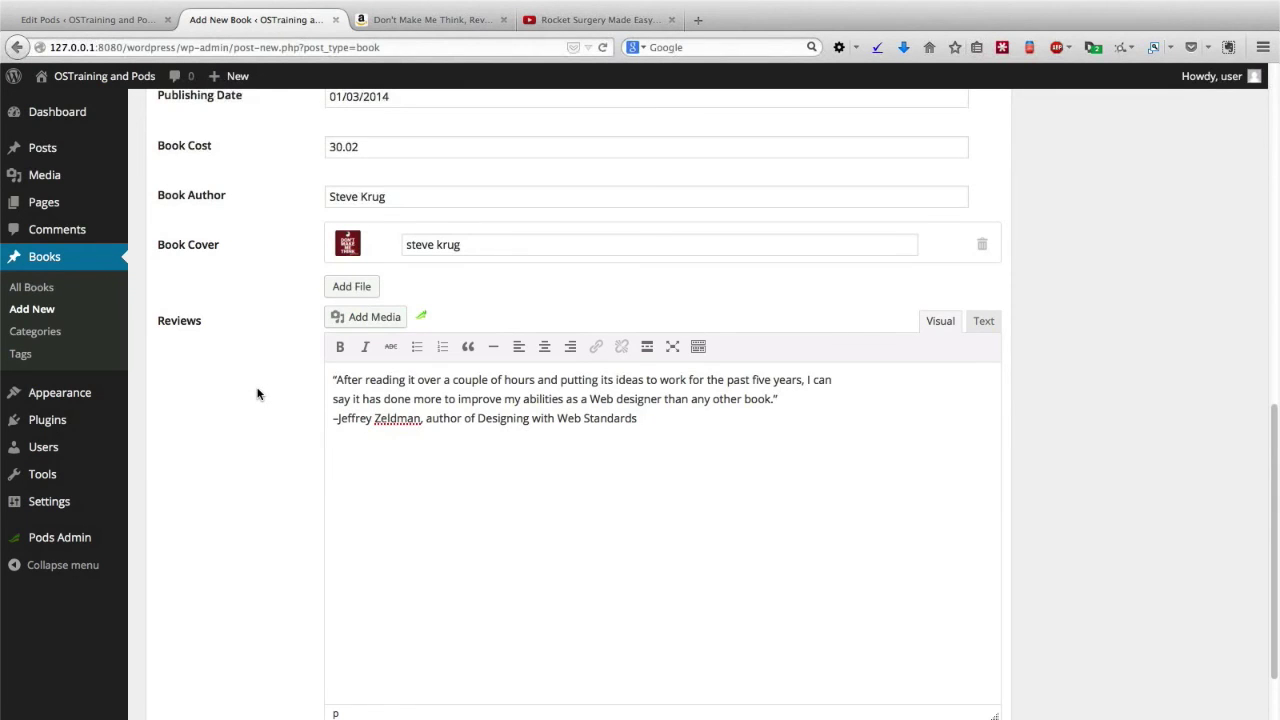
# Publish the Don't Make Me Think book and view its page on the site down to the reviews.
pyautogui.scroll(-3, 257, 393)
pyautogui.scroll(15, 257, 393)
pyautogui.click(1214, 296)
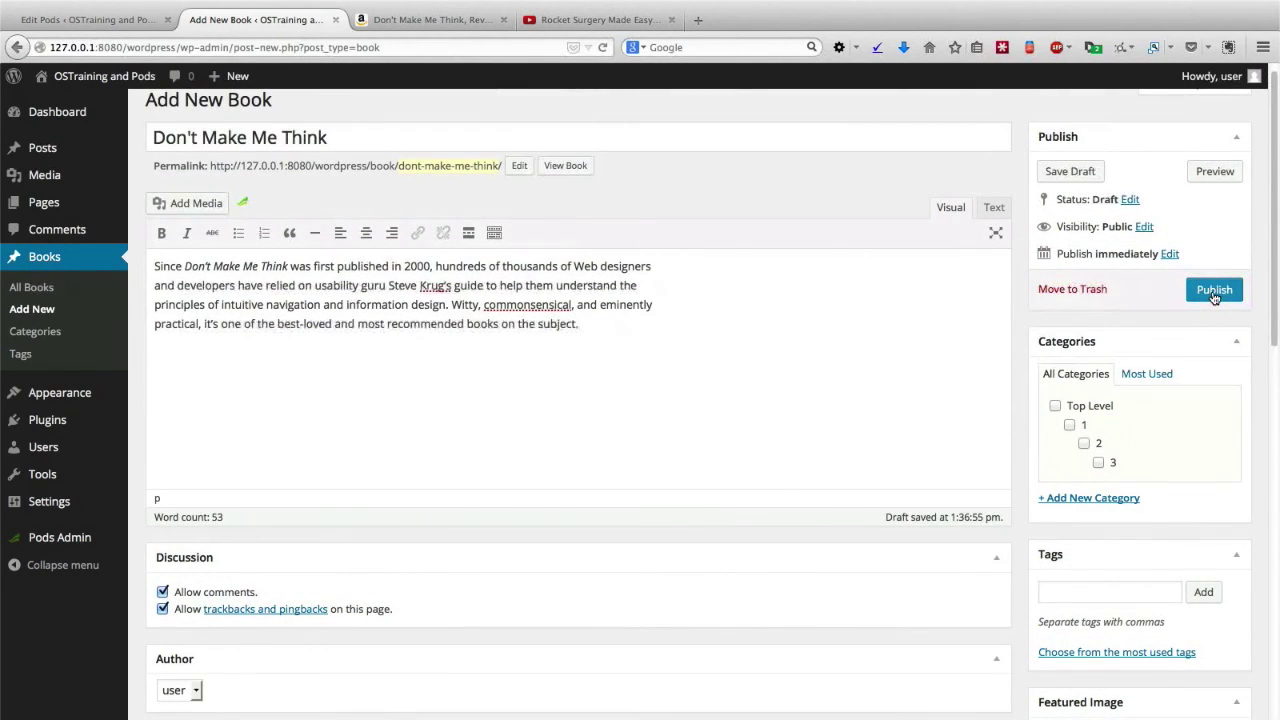
pyautogui.click(1214, 296)
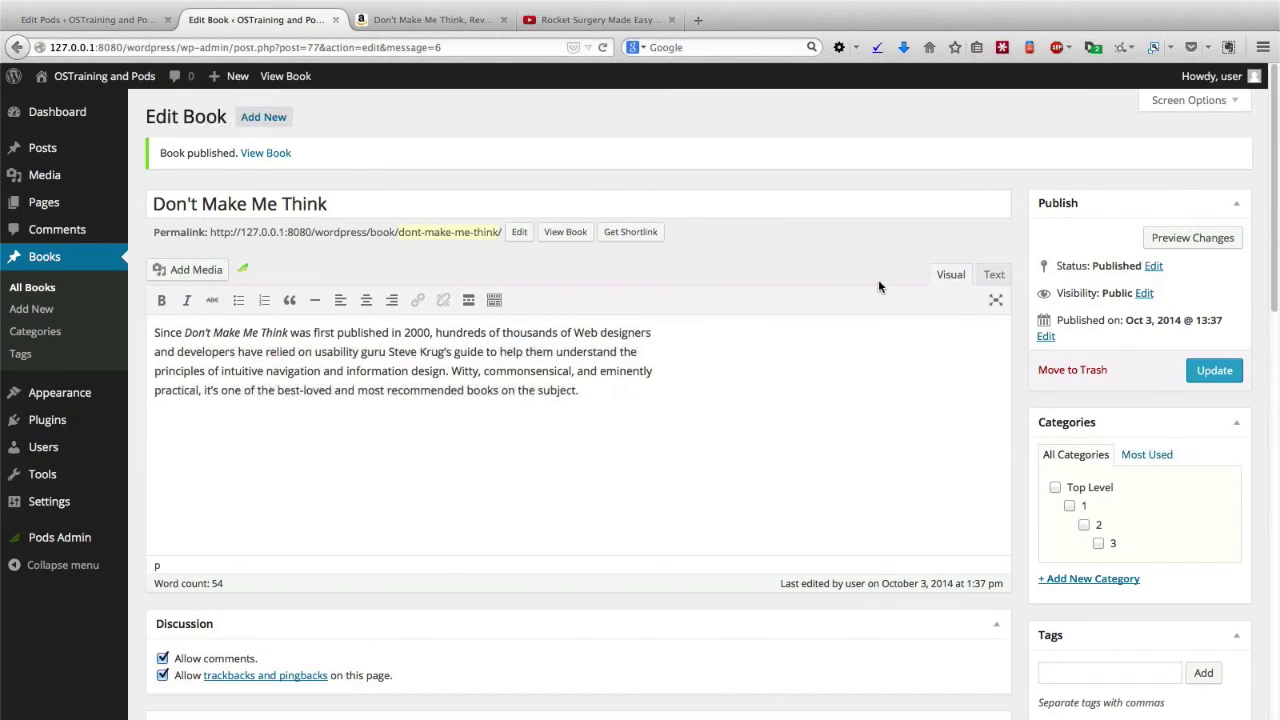
pyautogui.click(565, 233)
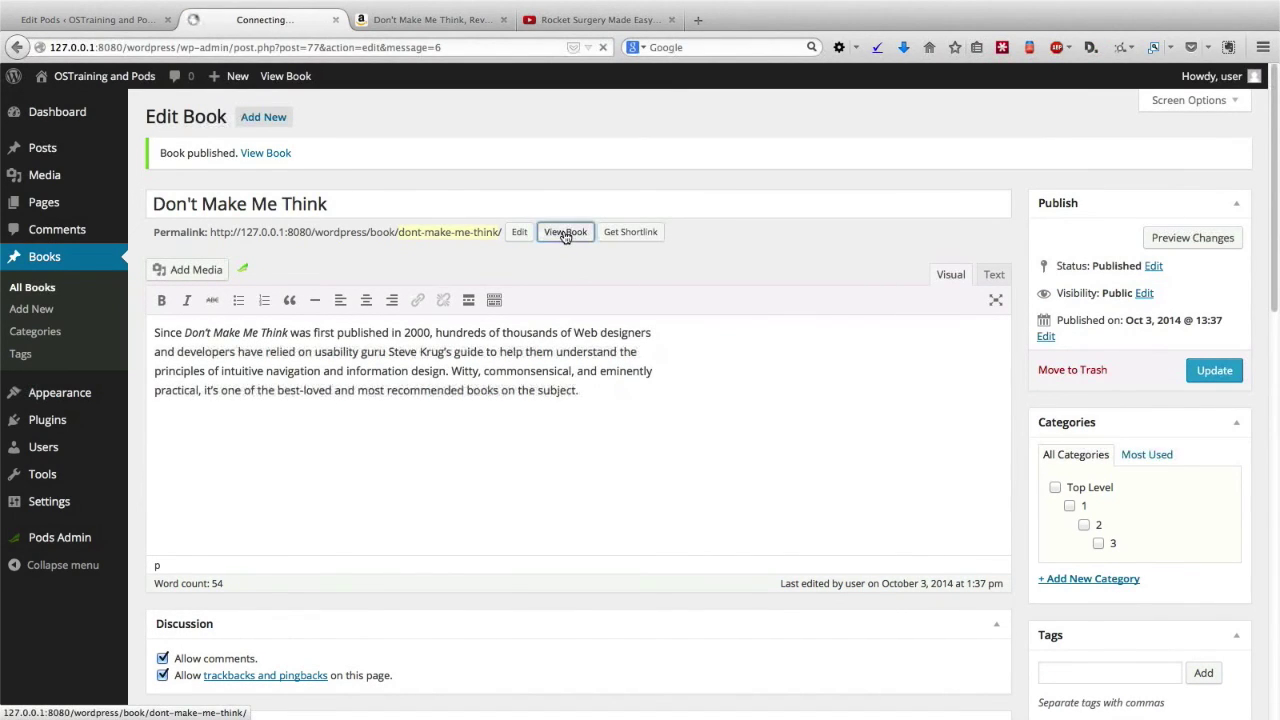
pyautogui.scroll(-3, 151, 288)
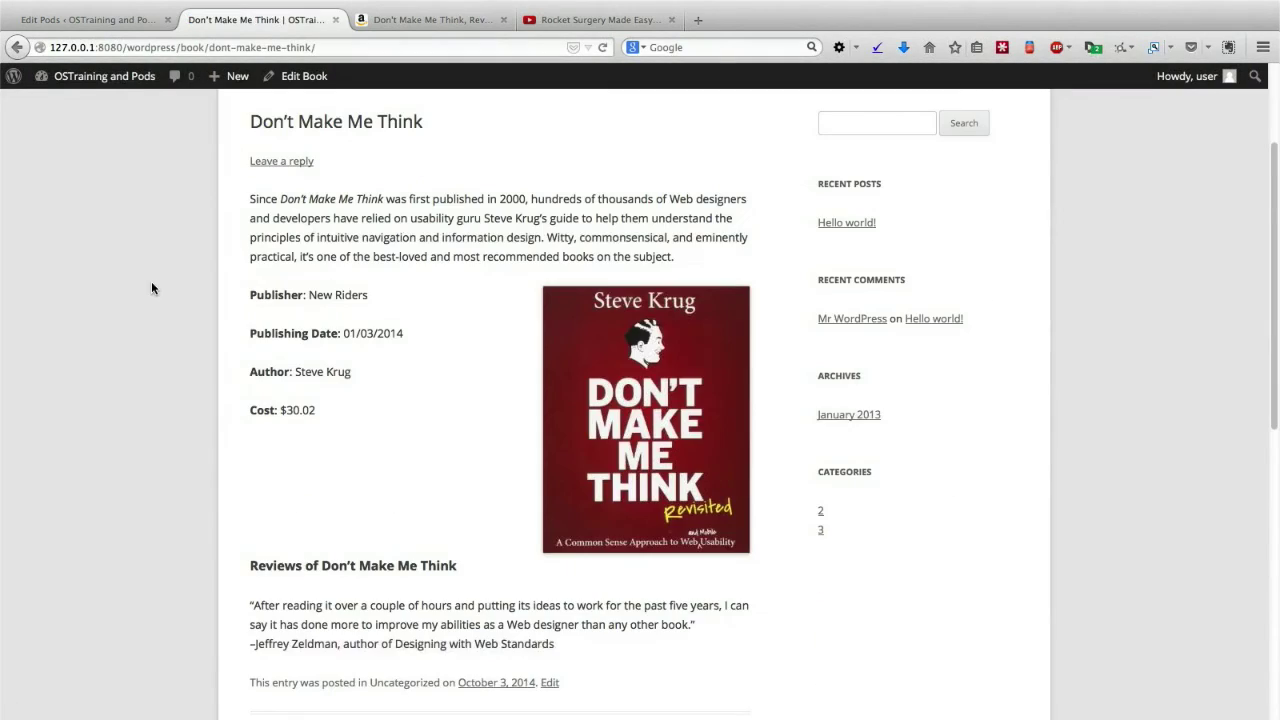